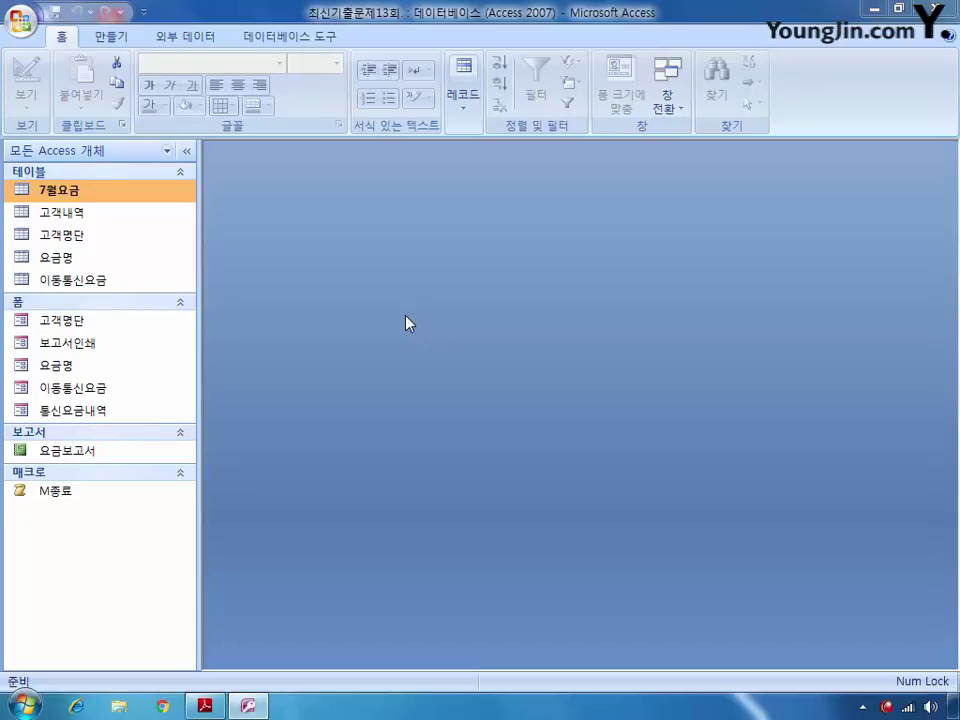
Open the 이동통신요금 table in Design view and set the 통화일자 field's format to mm월 dd일
right_click(101, 279)
click(150, 318)
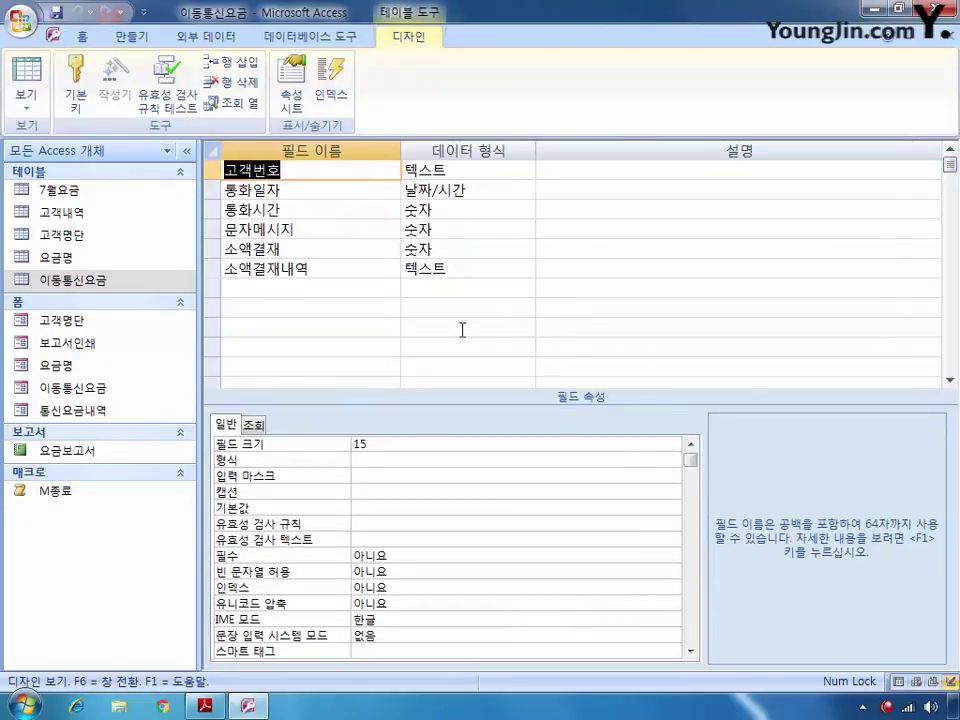
key(Down)
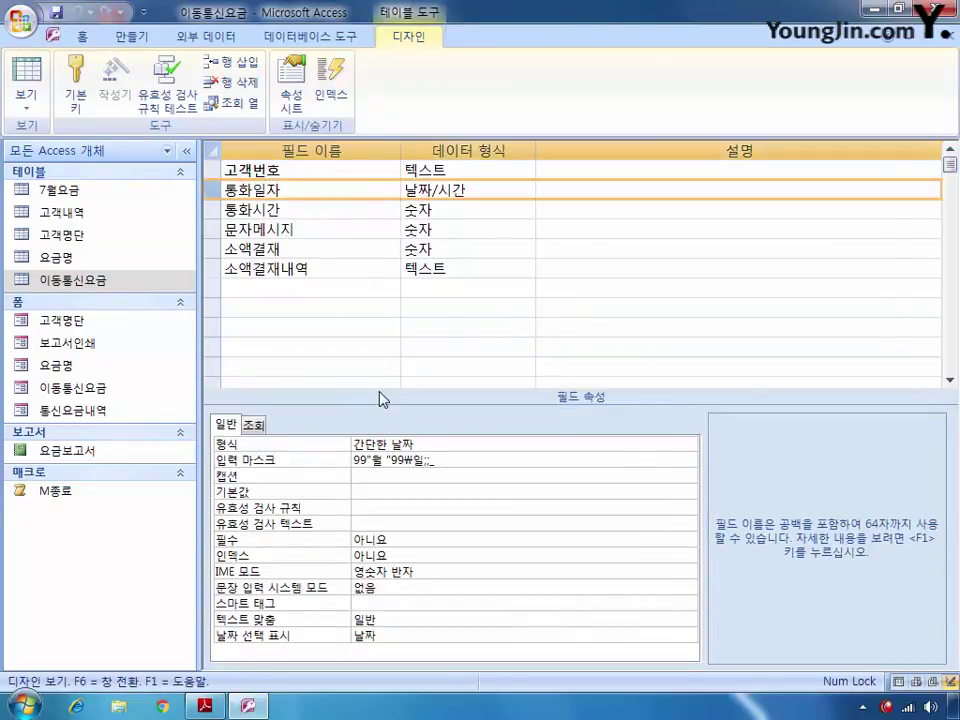
click(475, 457)
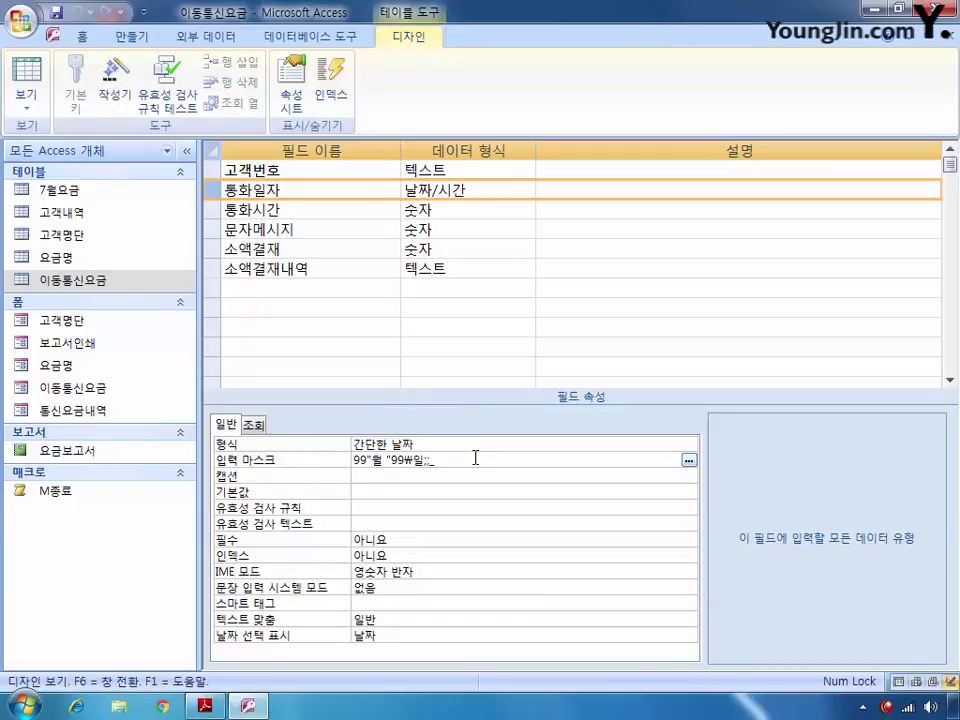
click(465, 443)
click(250, 443)
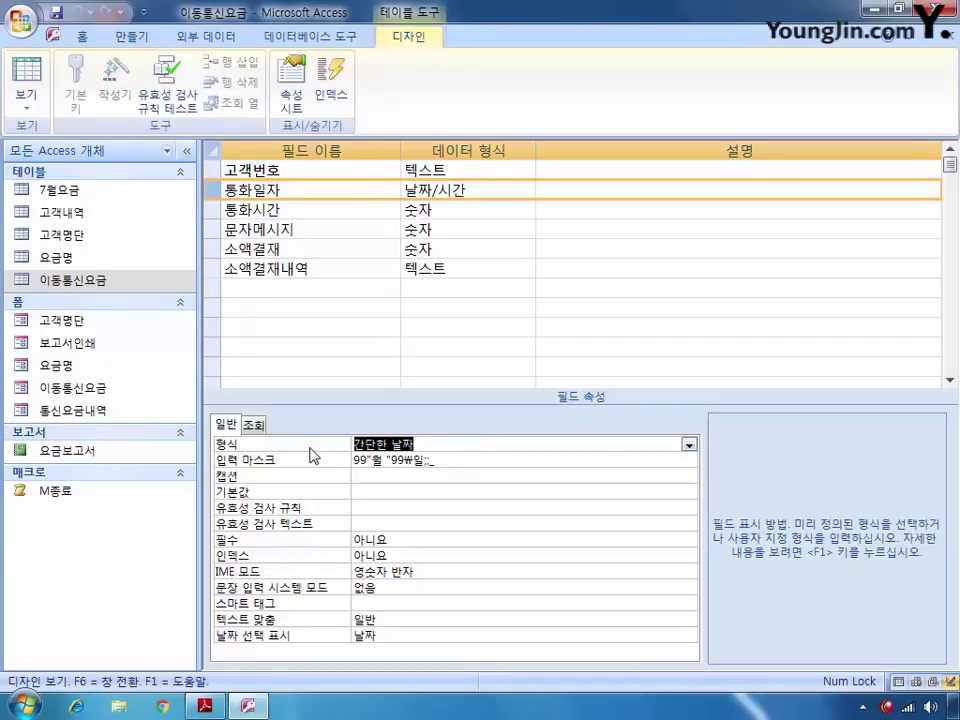
text(mm월 )
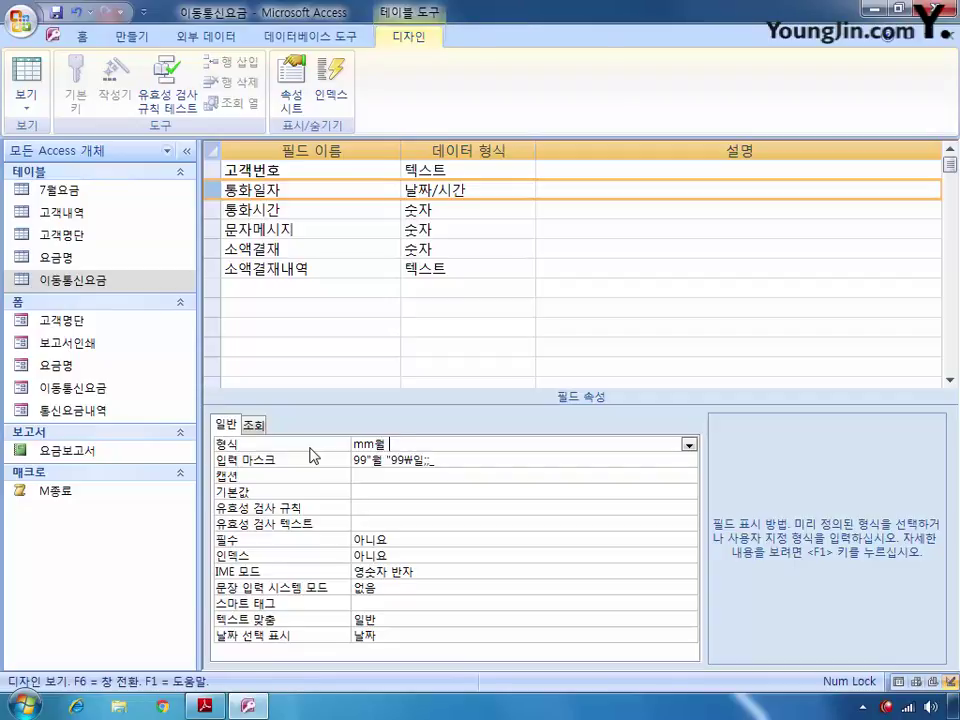
text(ㅇㅇdl)
key(BackSpace)
key(BackSpace)
key(BackSpace)
key(BackSpace)
key(BackSpace)
text(이ㅇㅇ일)
Give the 통화시간 field the validation rule >=1 and the validation text "시간을 다시 입력하시오"
click(213, 209)
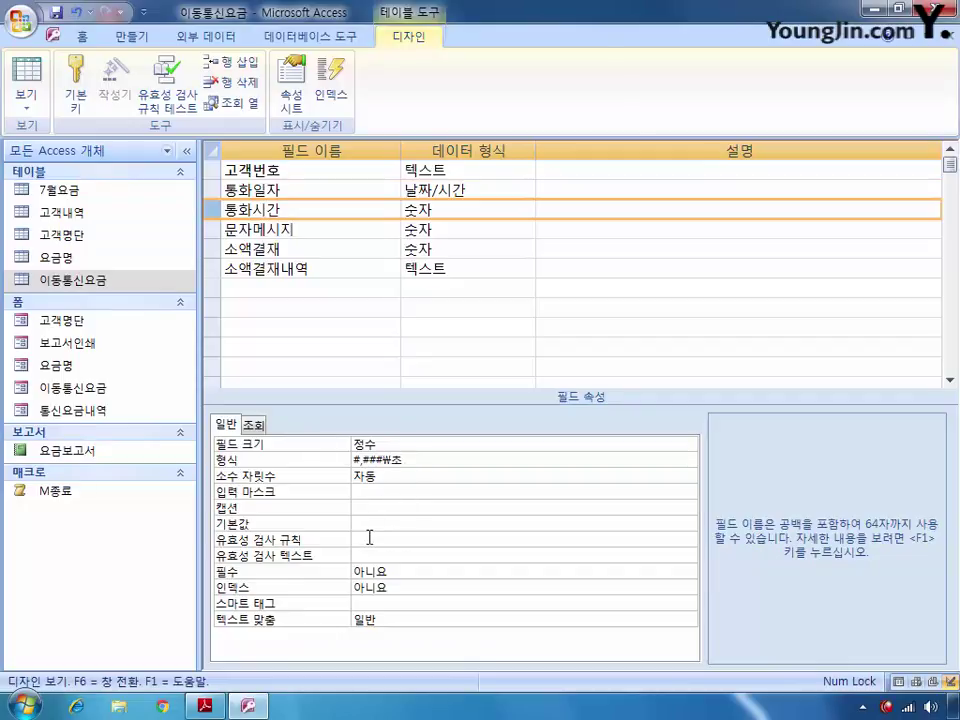
click(413, 539)
text(>=1)
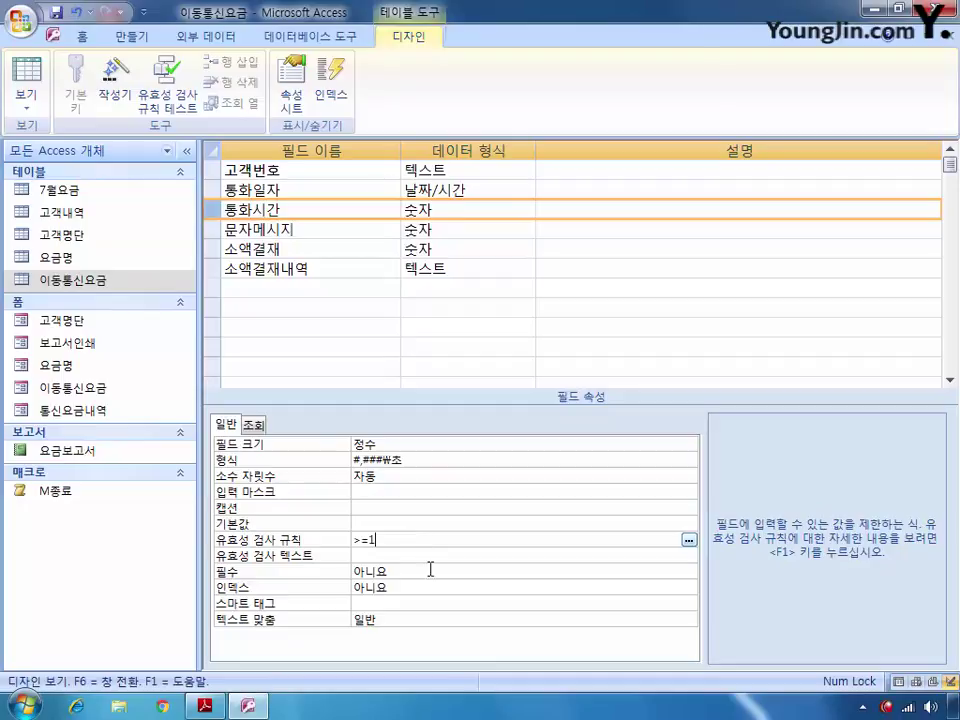
click(404, 556)
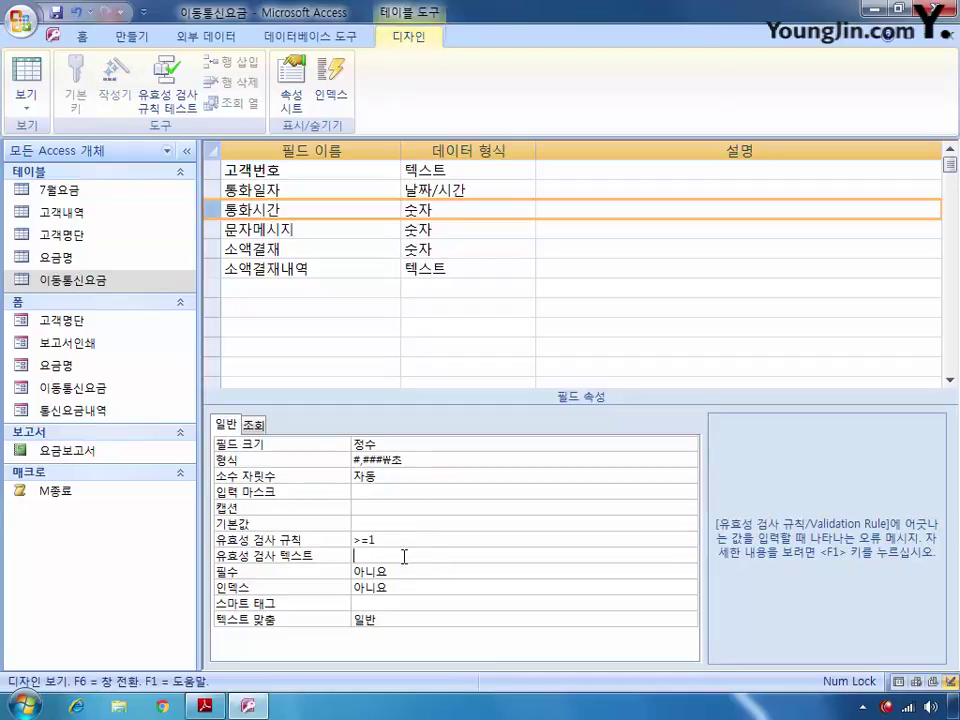
text(시간을 다시 입력하세요)
key(BackSpace)
key(BackSpace)
key(BackSpace)
text(시오)
Set the 소액결재내역 field's IME mode to 한글 and its field size to 40
click(218, 268)
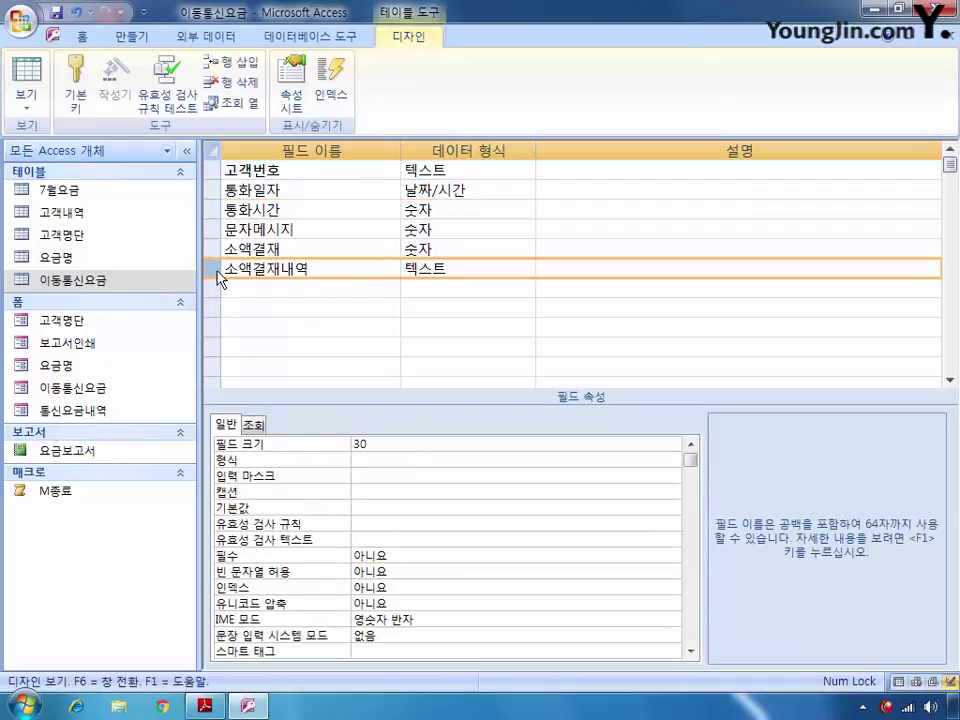
click(538, 621)
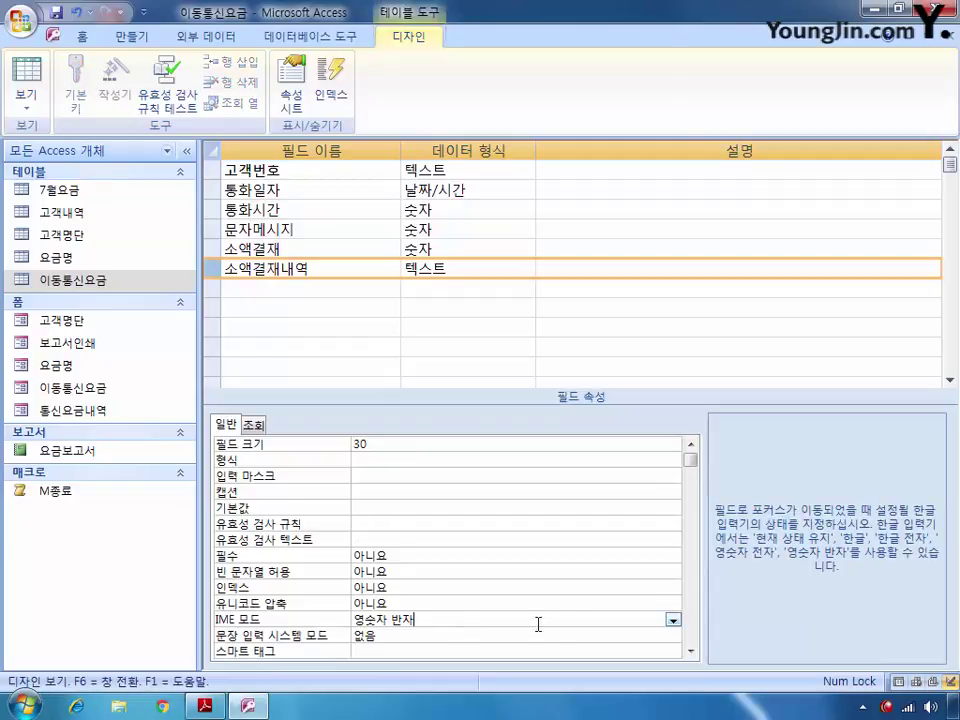
click(673, 620)
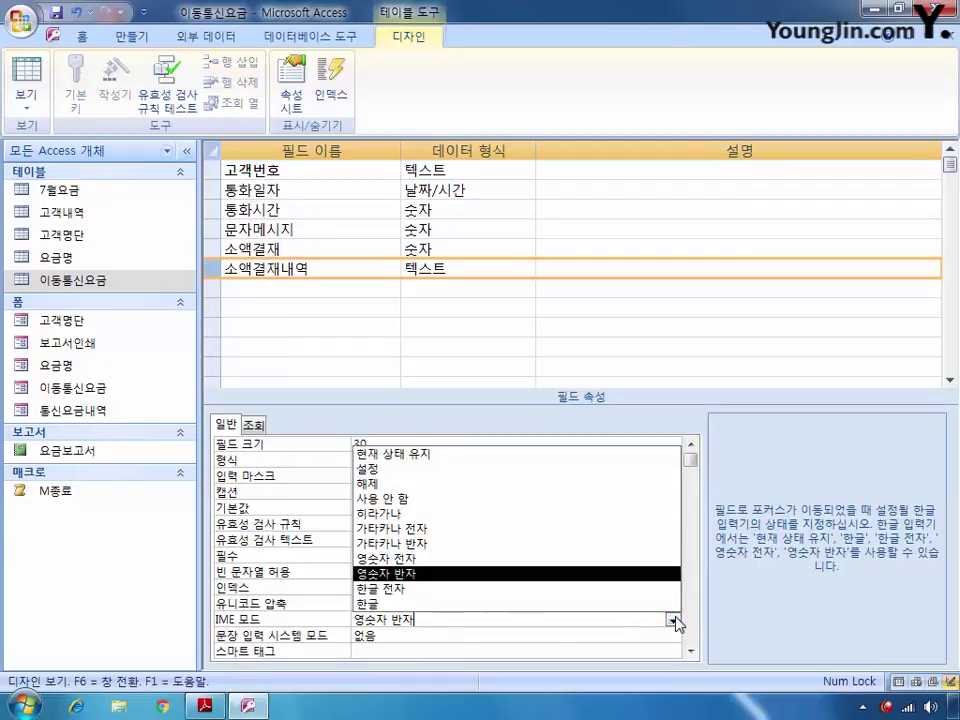
click(430, 603)
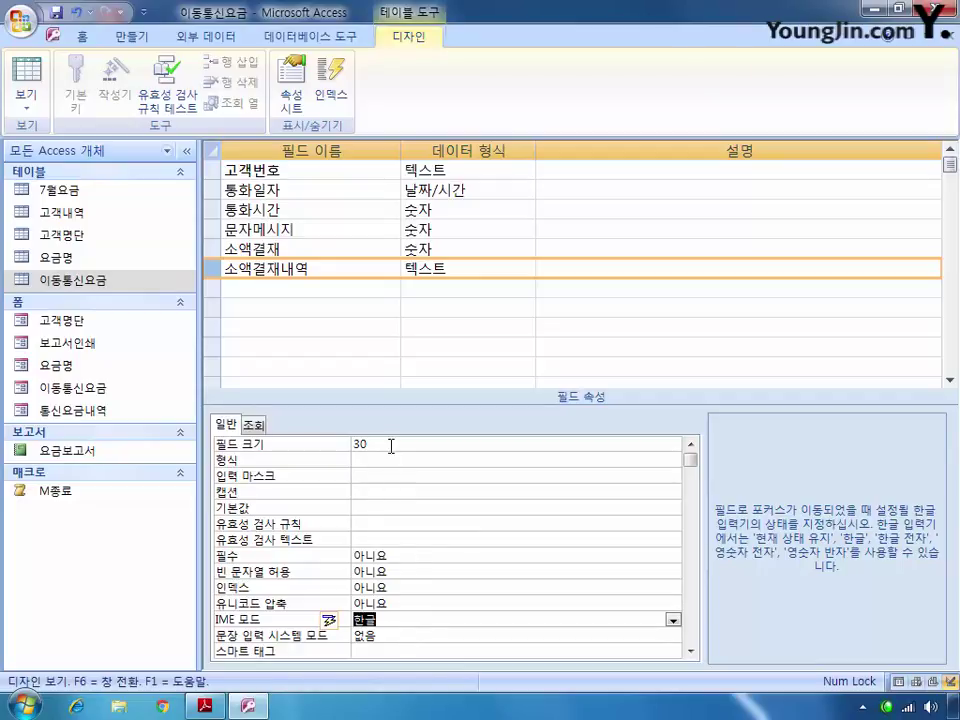
click(342, 449)
text(40)
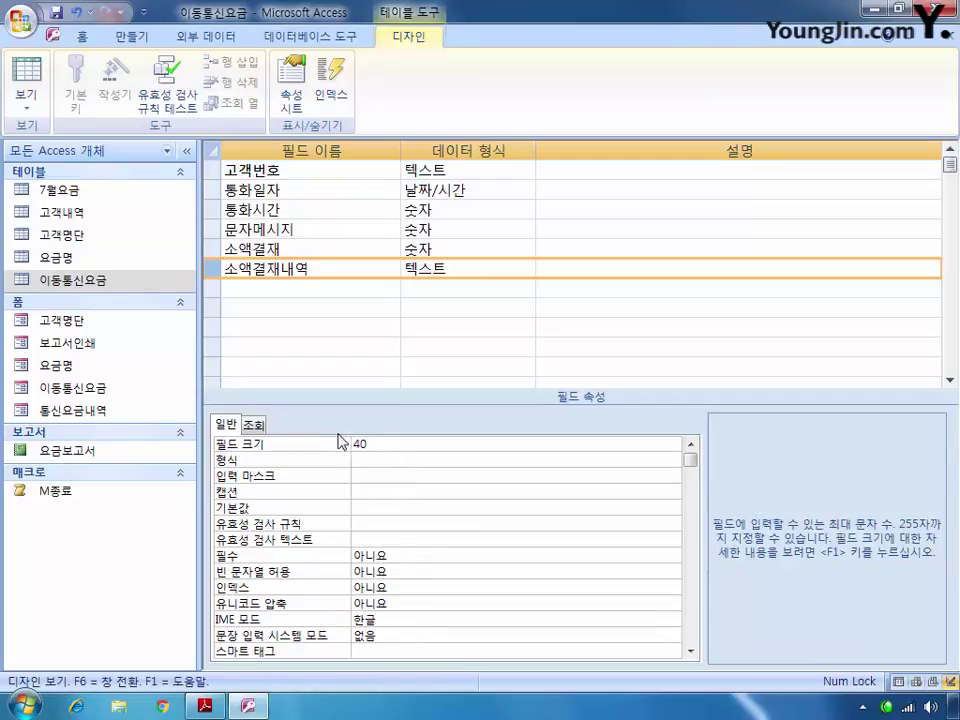
Close the 이동통신요금 table and save its design changes
click(946, 35)
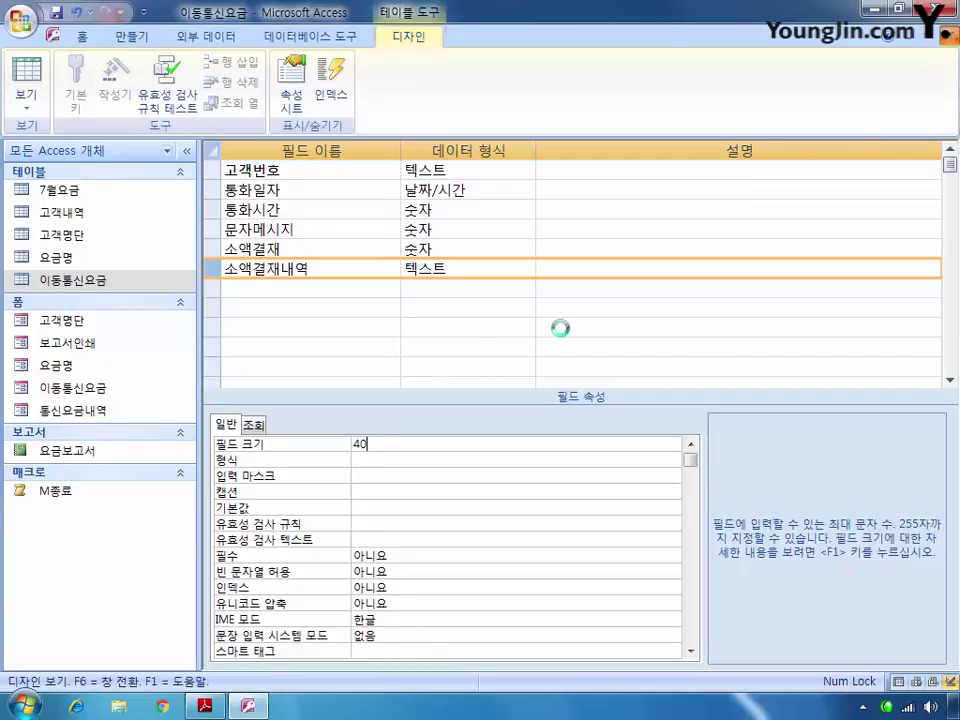
click(375, 456)
click(399, 403)
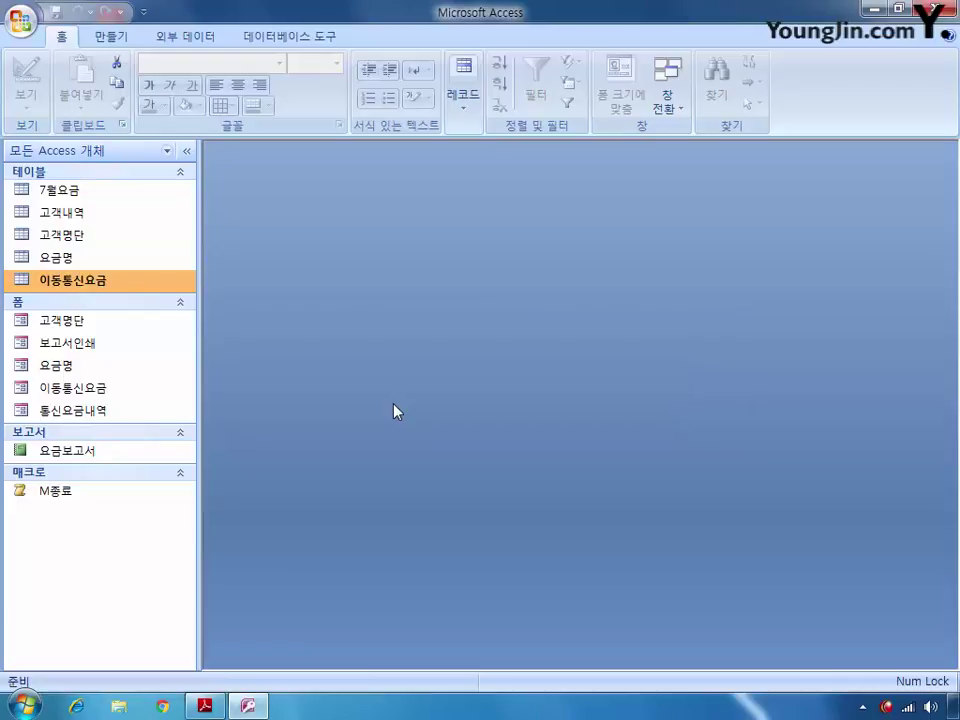
Open the 고객내역 table in Design view and set the 청구서발송 field's caption to "1:메일, 2:SMS"
right_click(75, 214)
click(128, 247)
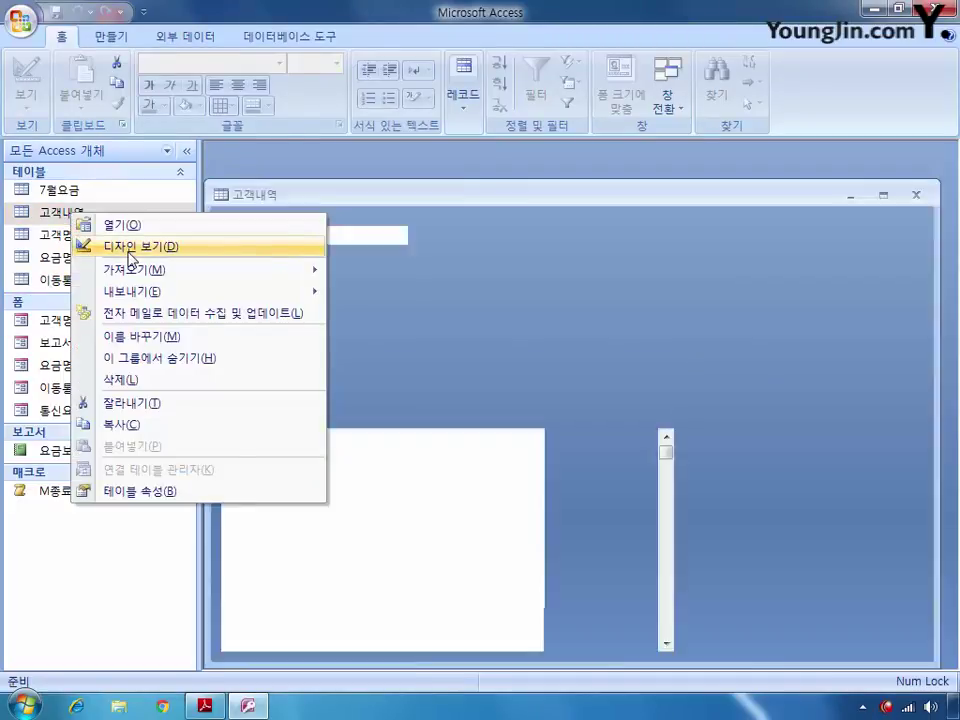
double_click(367, 200)
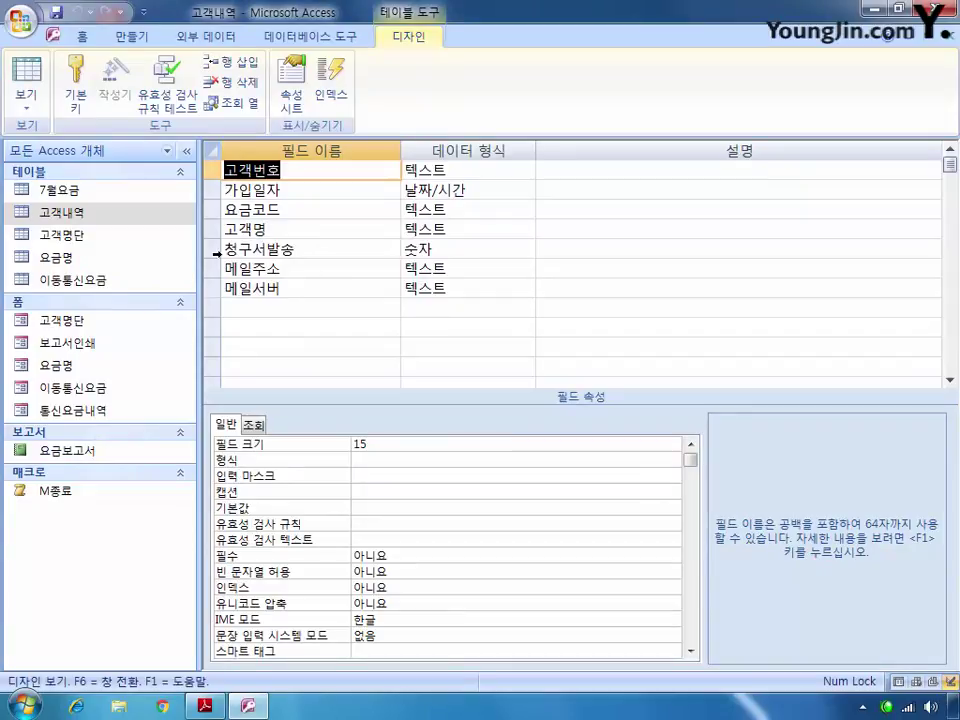
click(286, 248)
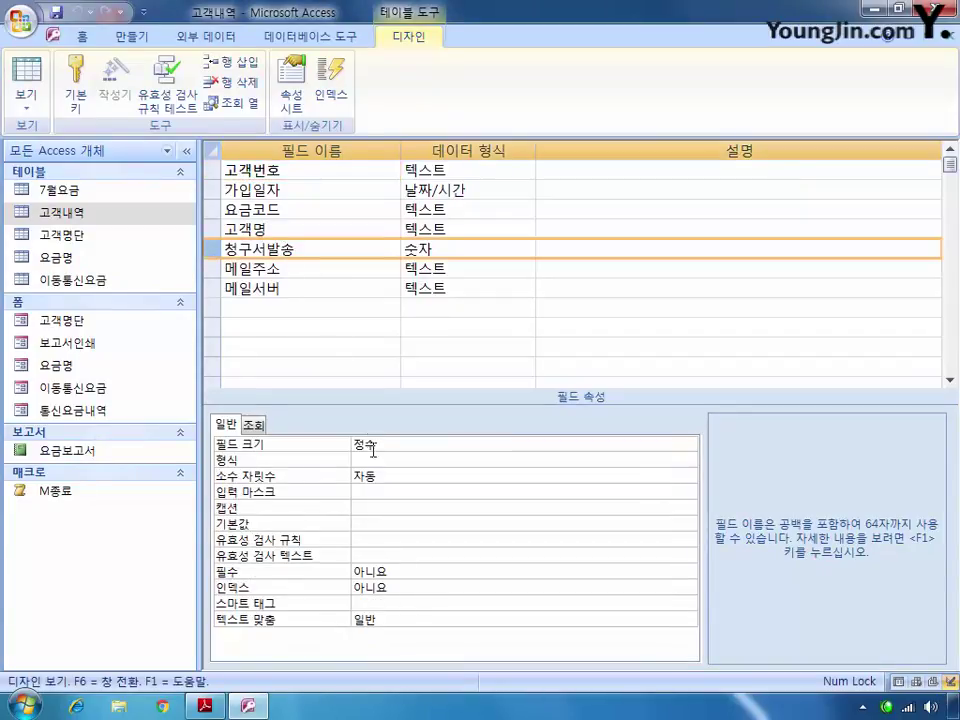
click(369, 508)
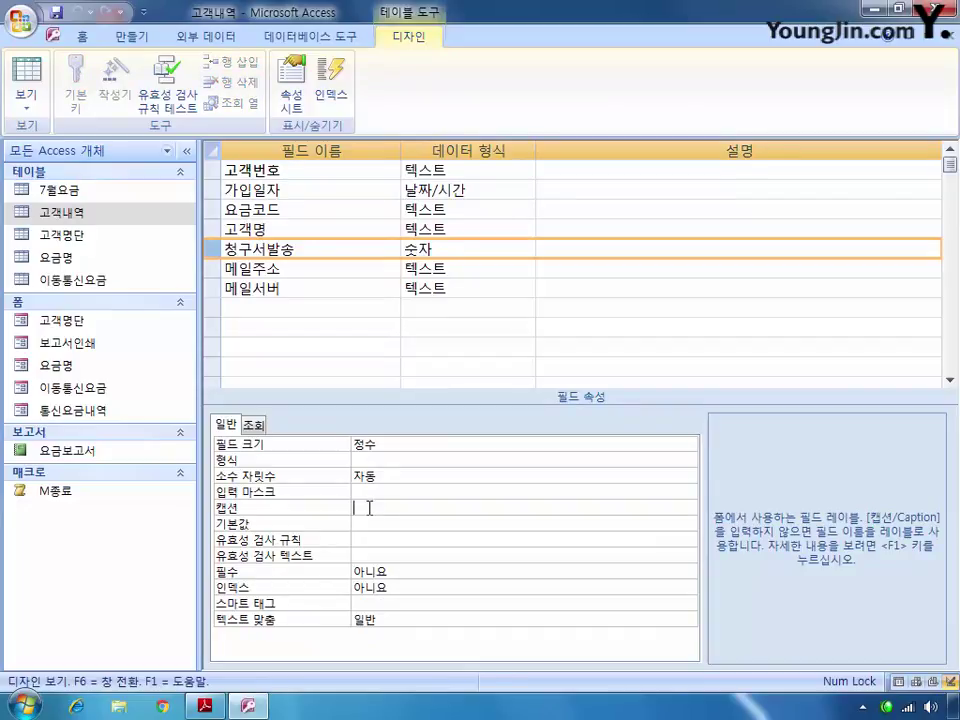
text(1)
text(ㅇ)
text(일)
text(, 2:SMS)
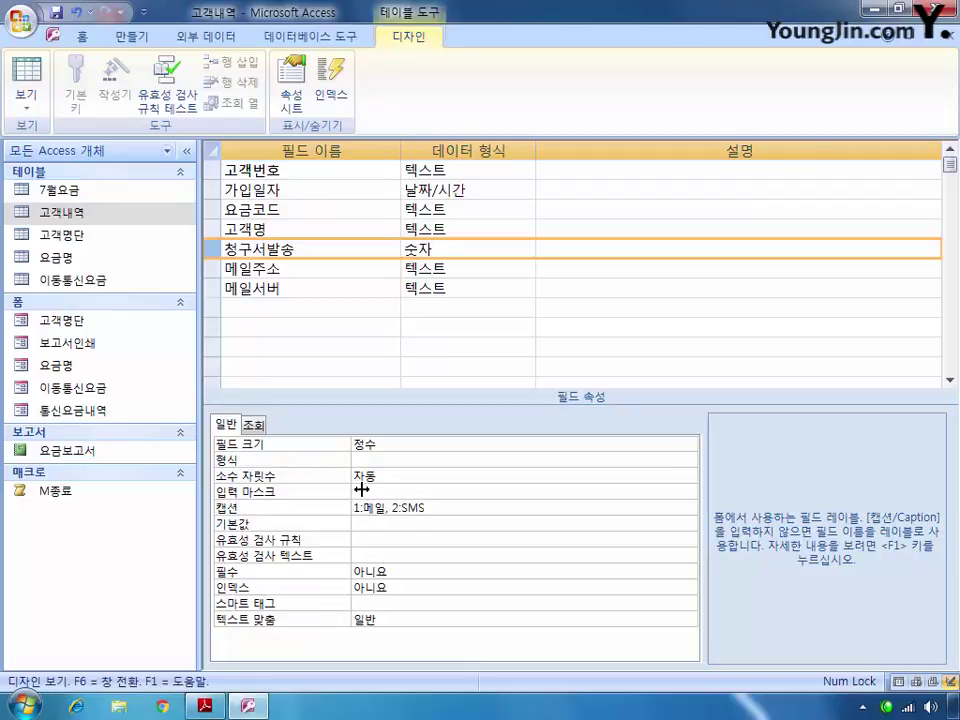
Set the 요금코드 field's input mask to >L, and close the 고객내역 table with its design changes saved
click(222, 209)
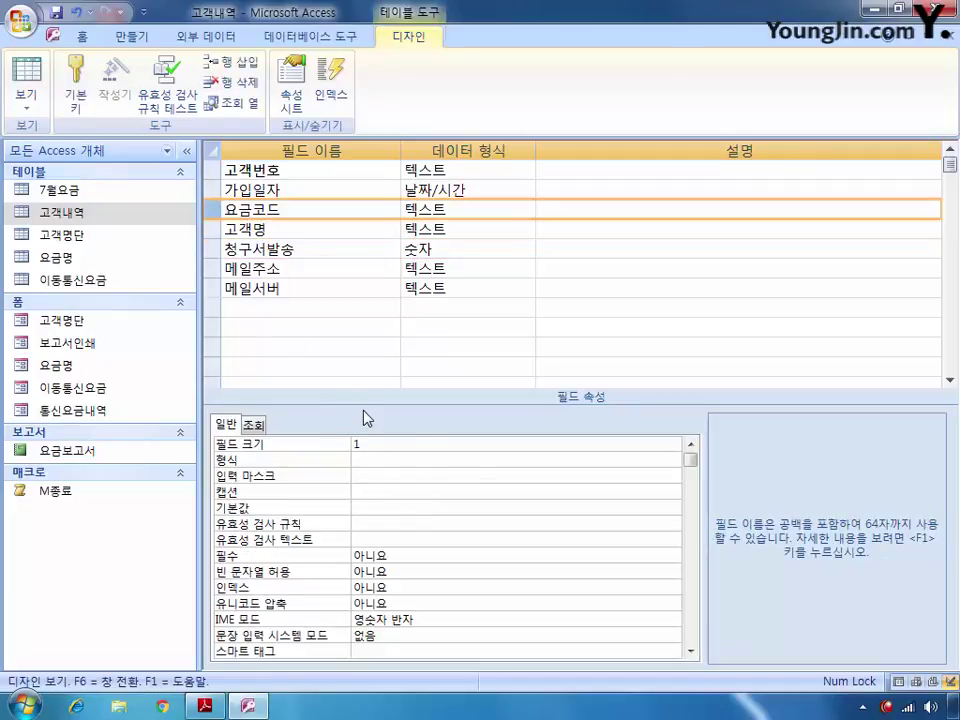
click(401, 477)
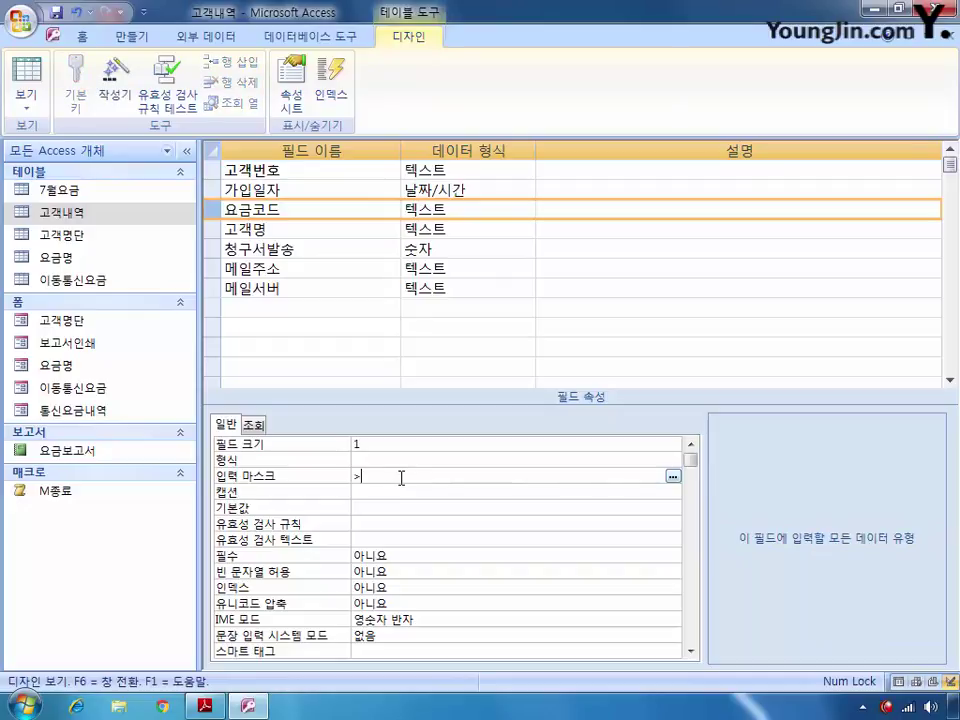
text(>ㄴ)
key(BackSpace)
text(L)
key(ctrl+w)
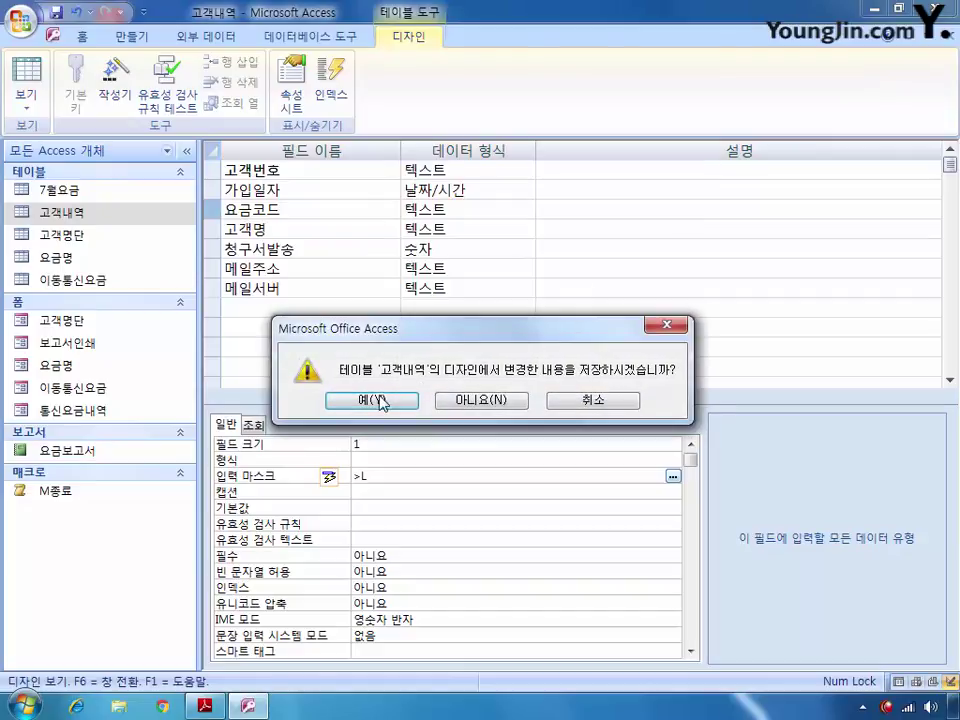
click(377, 400)
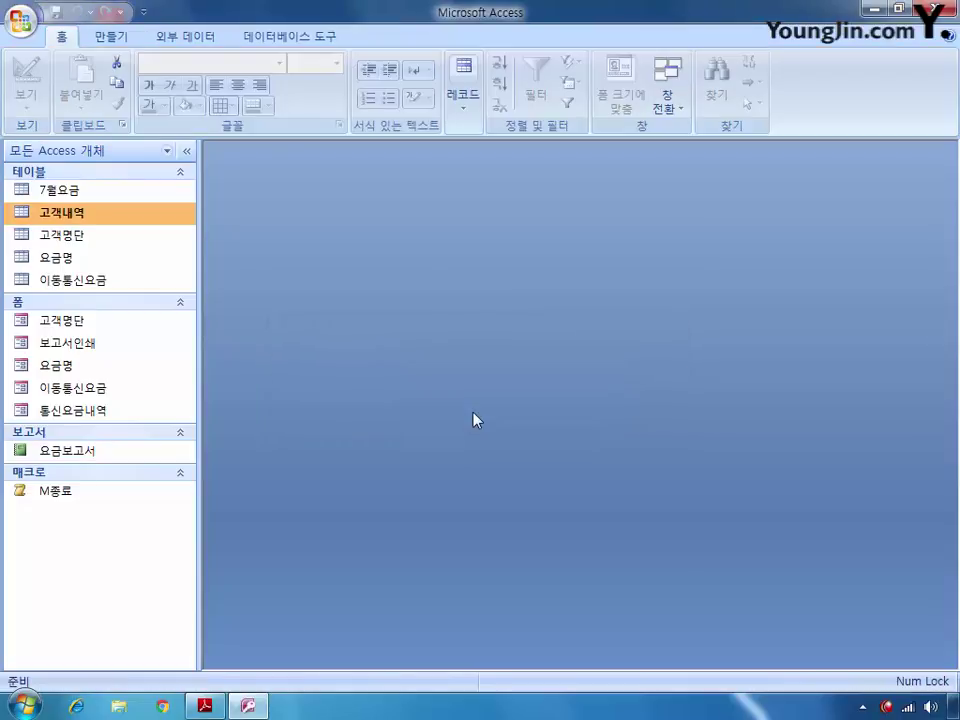
Start an Excel import from 7월요금.xlsx in the 기출문제 folder that appends record copies to the 7월요금 table
click(178, 40)
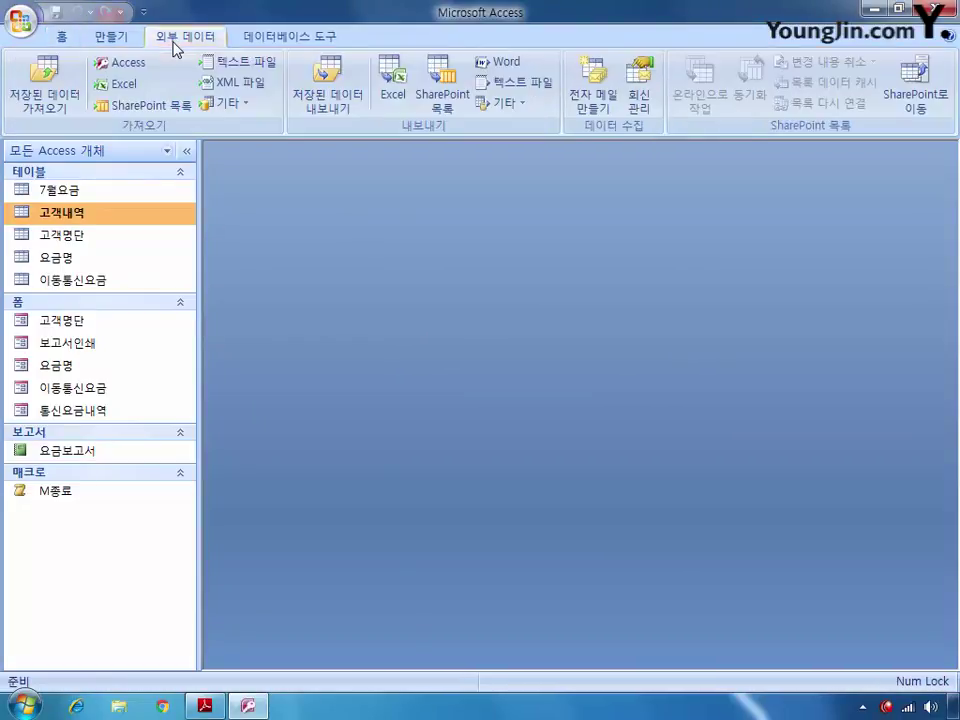
click(109, 89)
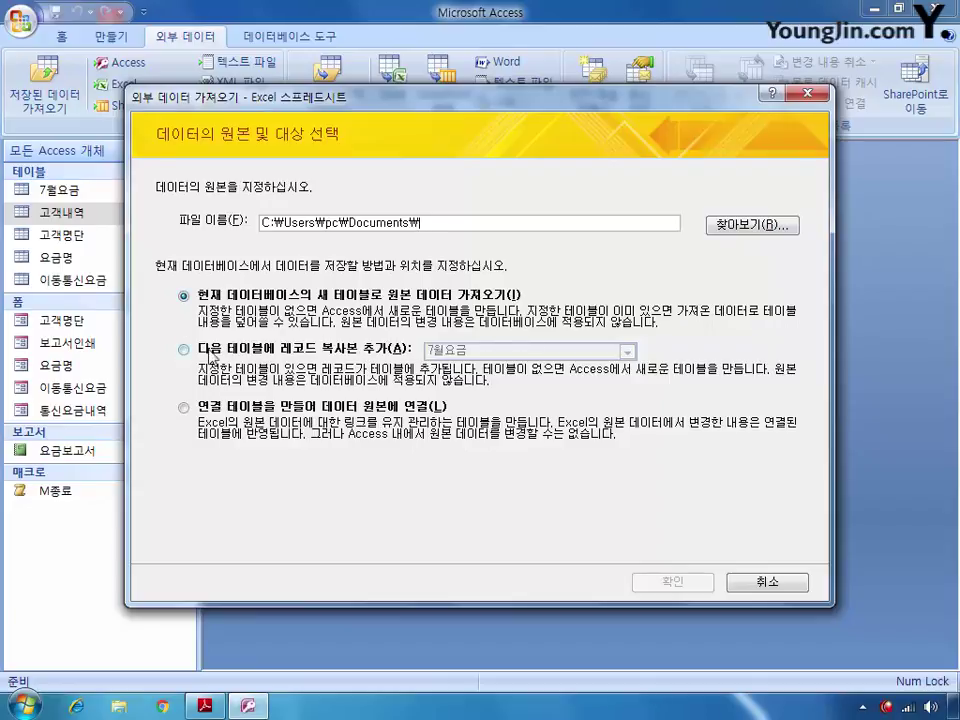
click(182, 349)
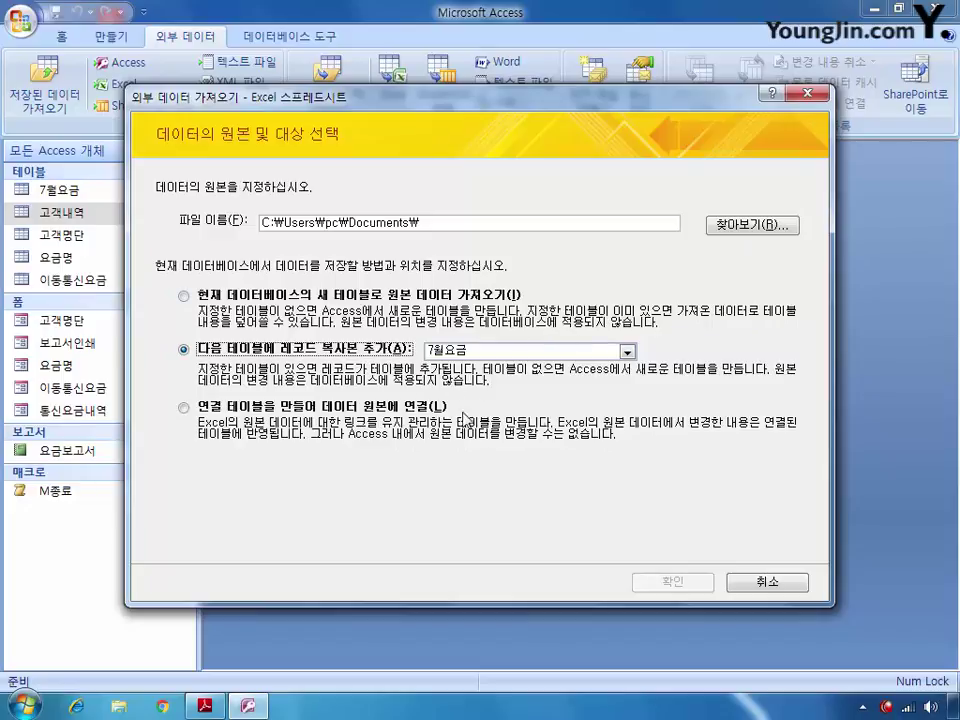
click(741, 228)
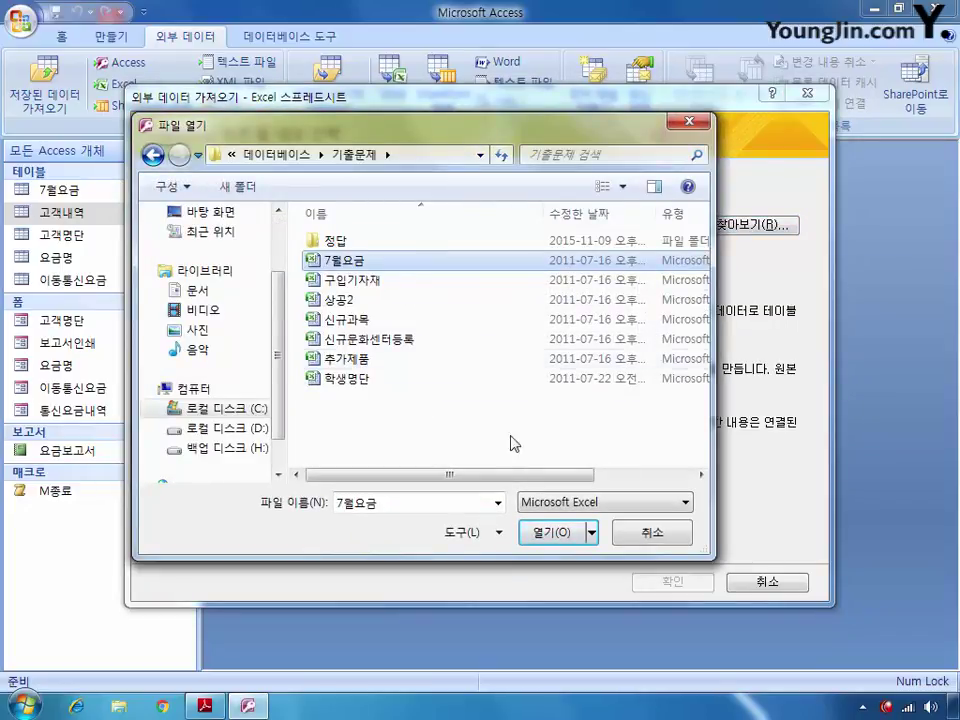
click(558, 534)
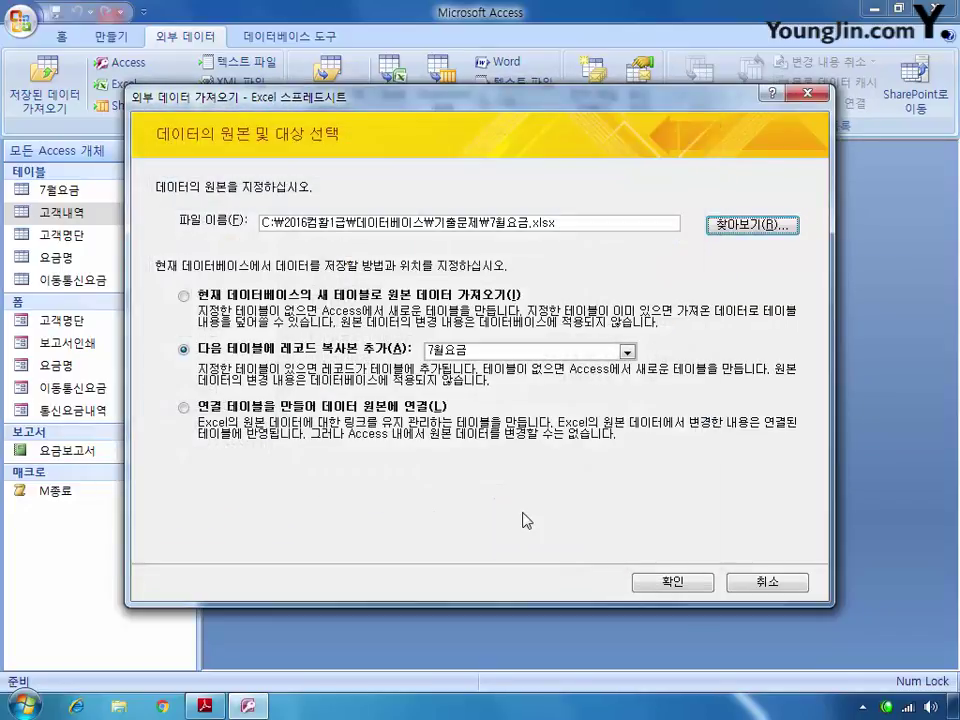
click(671, 581)
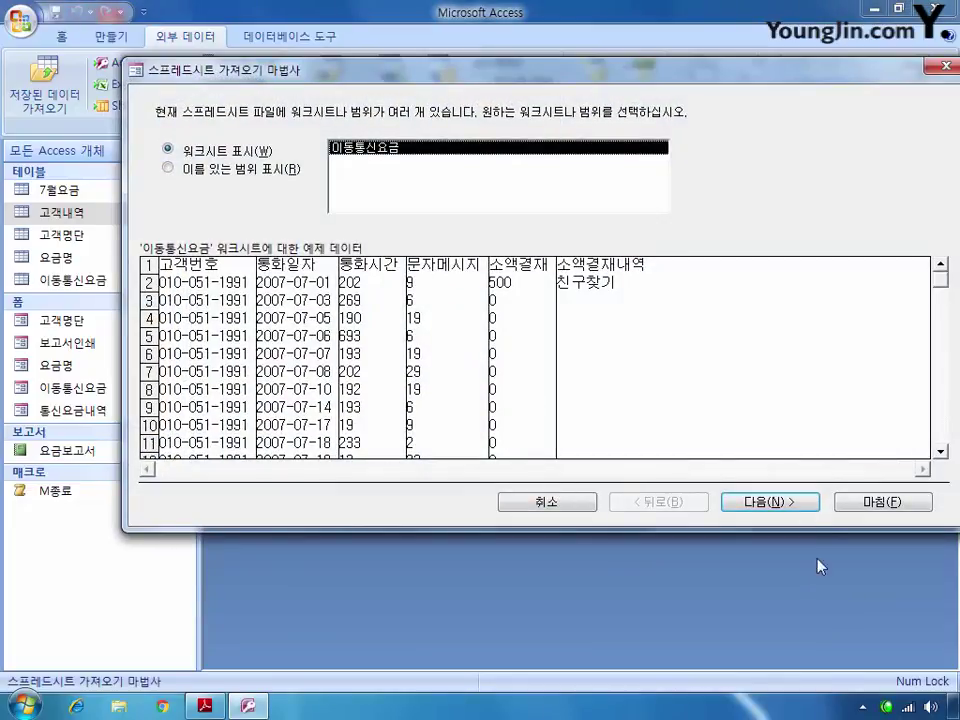
Import the 이동통신요금 worksheet into the 7월요금 table and close the import without saving its steps
click(770, 503)
click(776, 508)
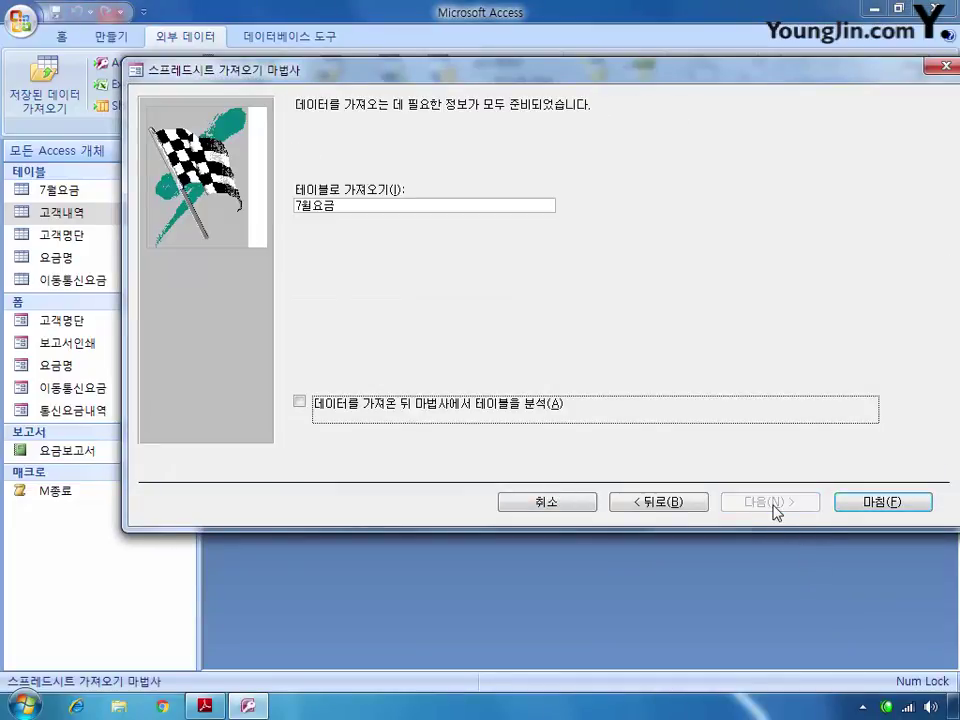
click(852, 507)
click(762, 584)
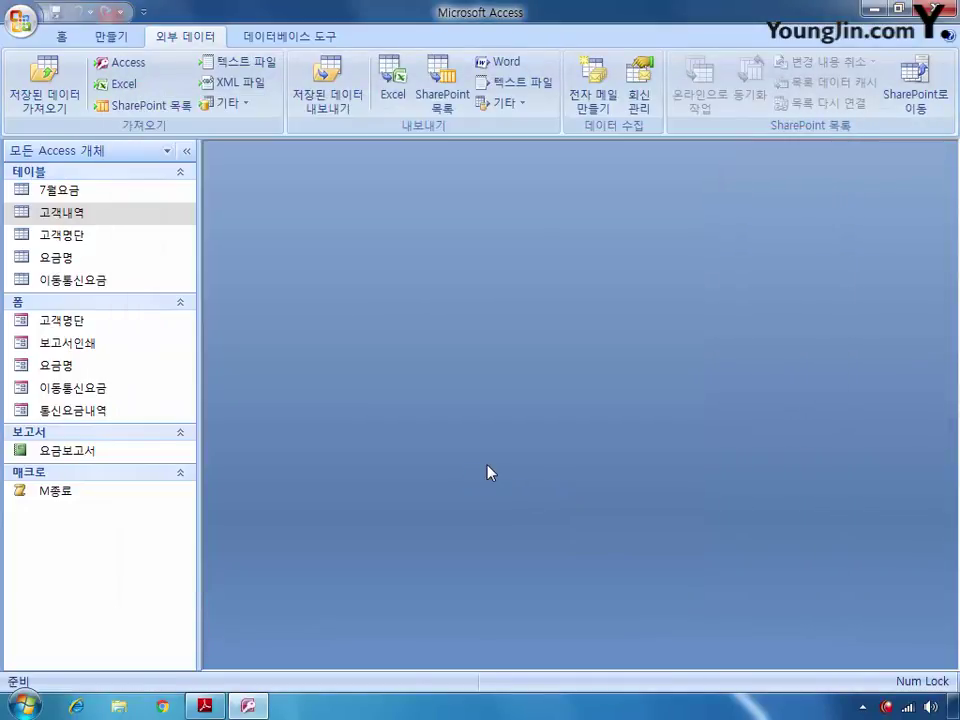
Open the 고객내역 table in Design view and set the 요금코드 field's lookup display control to 목록 상자
right_click(82, 215)
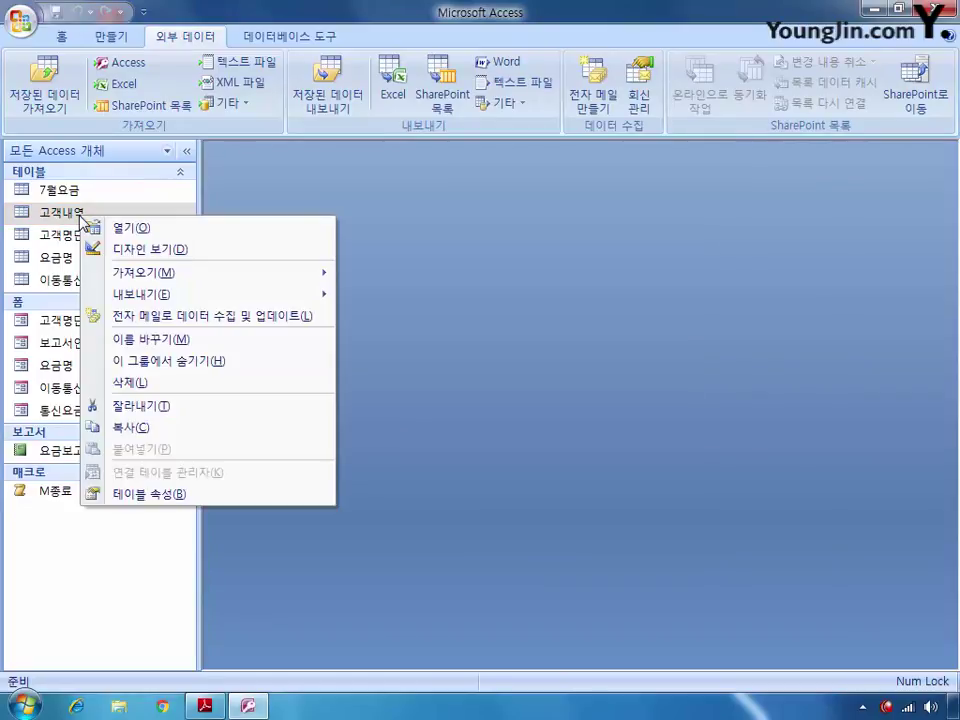
click(150, 249)
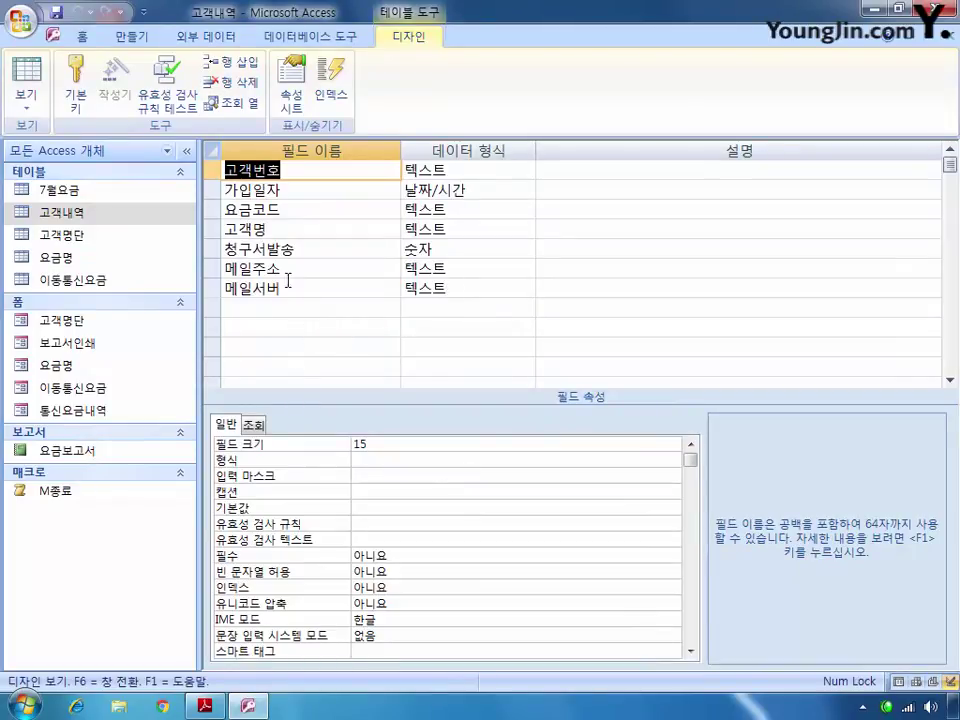
click(218, 210)
click(253, 424)
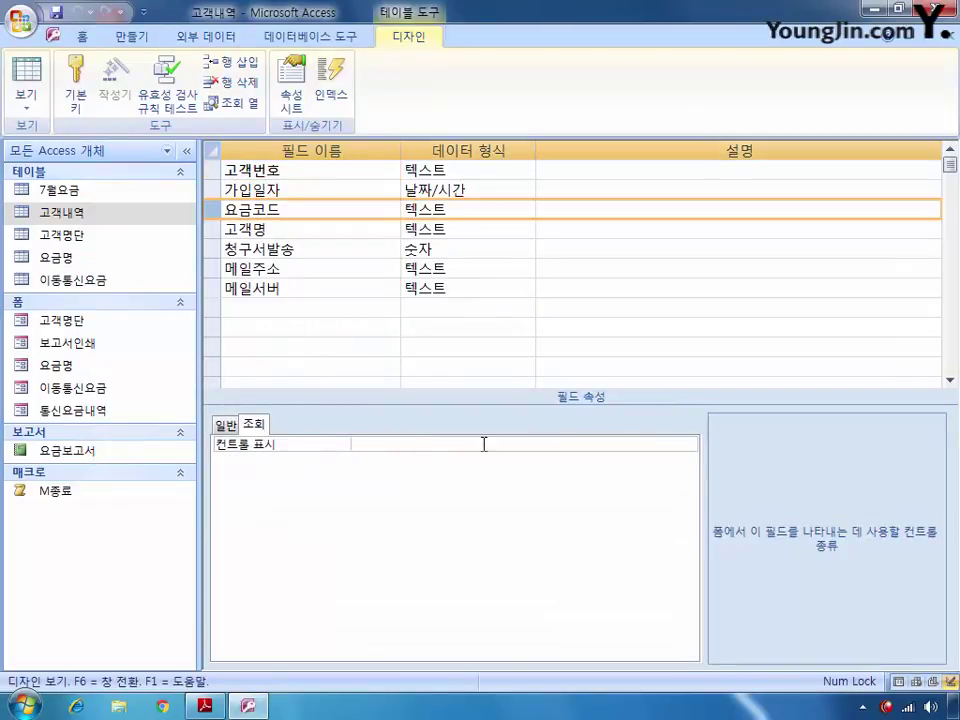
click(689, 445)
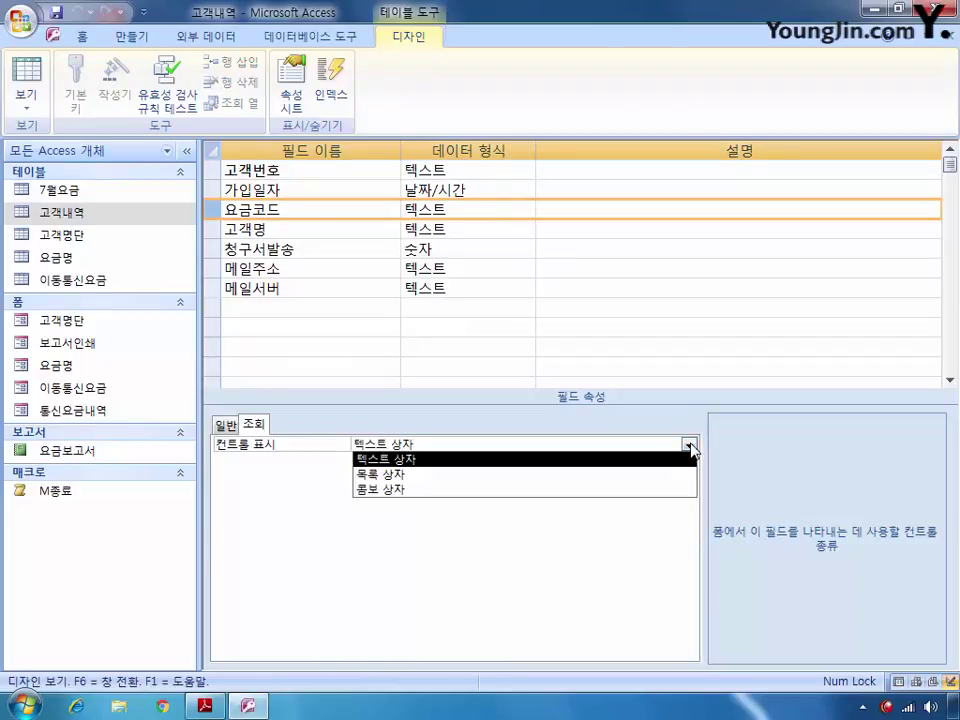
click(572, 475)
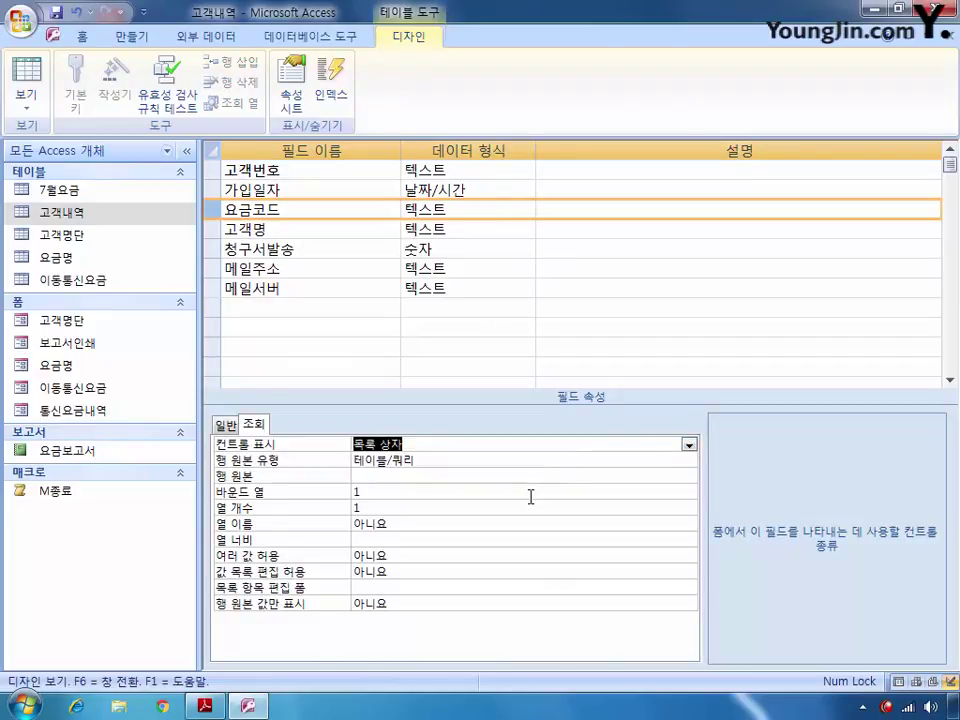
Build the 요금코드 lookup's row source as a query on the 요금명 table with the 요금코드 and 요금명 fields, saving the SQL statement
click(620, 476)
click(690, 476)
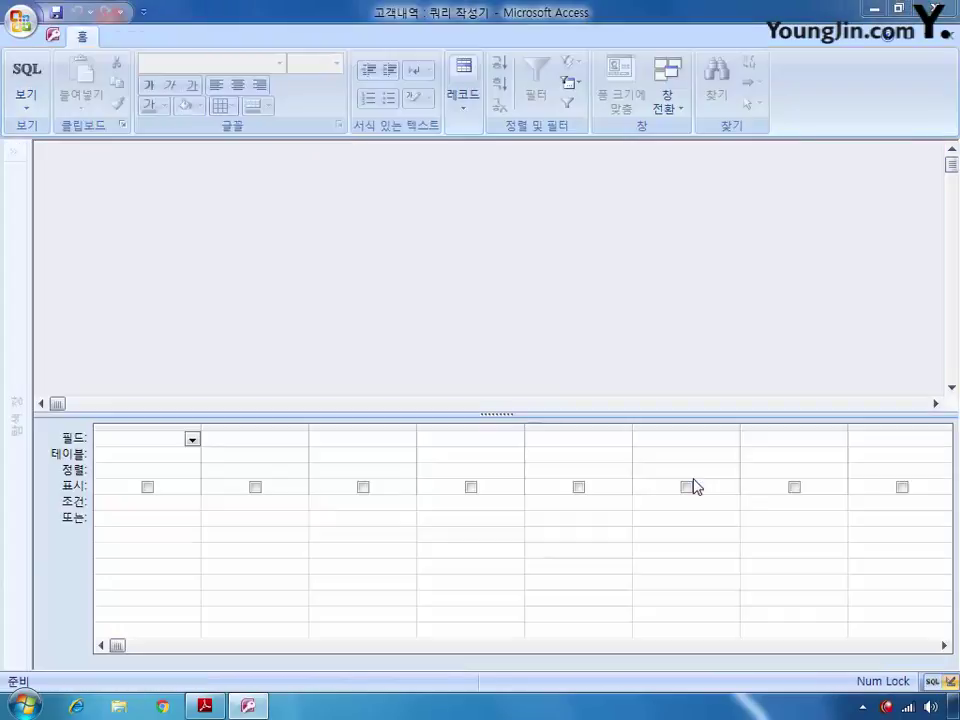
double_click(355, 494)
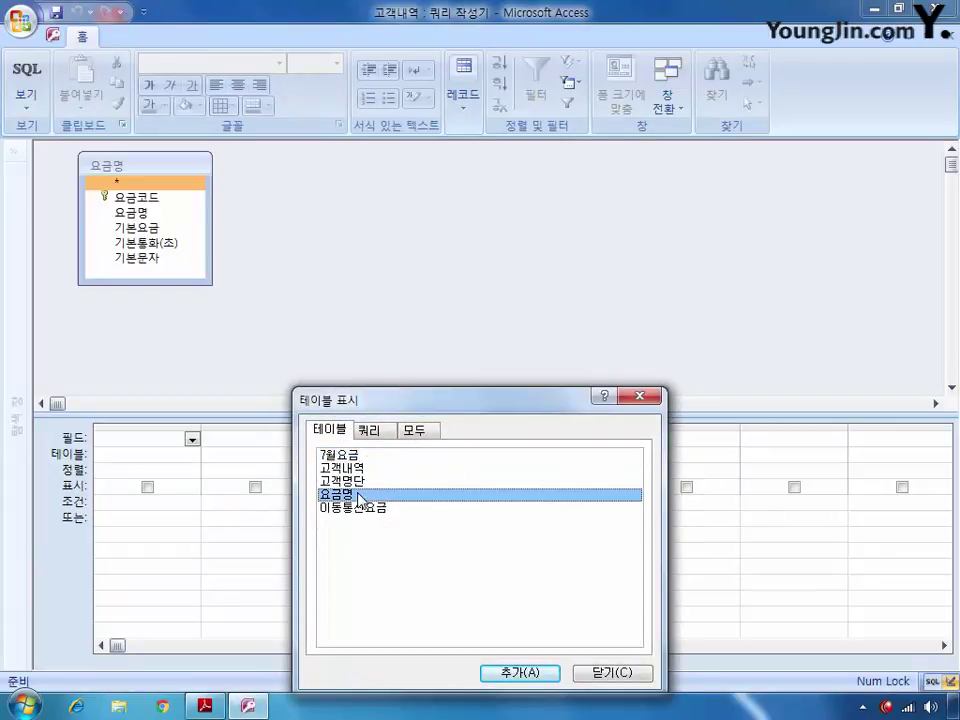
click(614, 673)
click(148, 199)
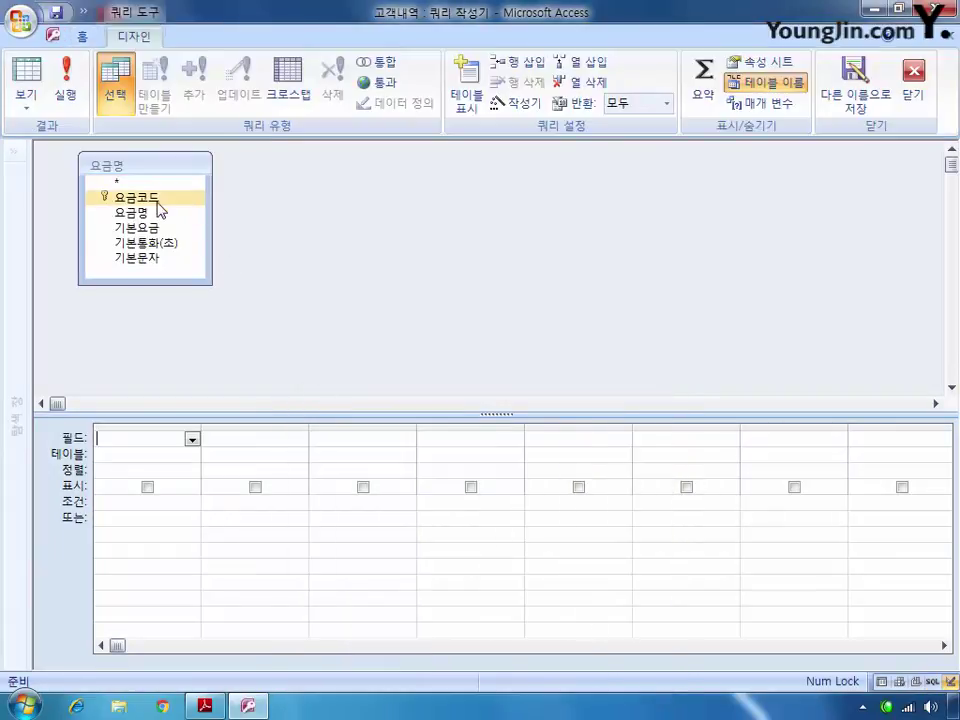
double_click(149, 200)
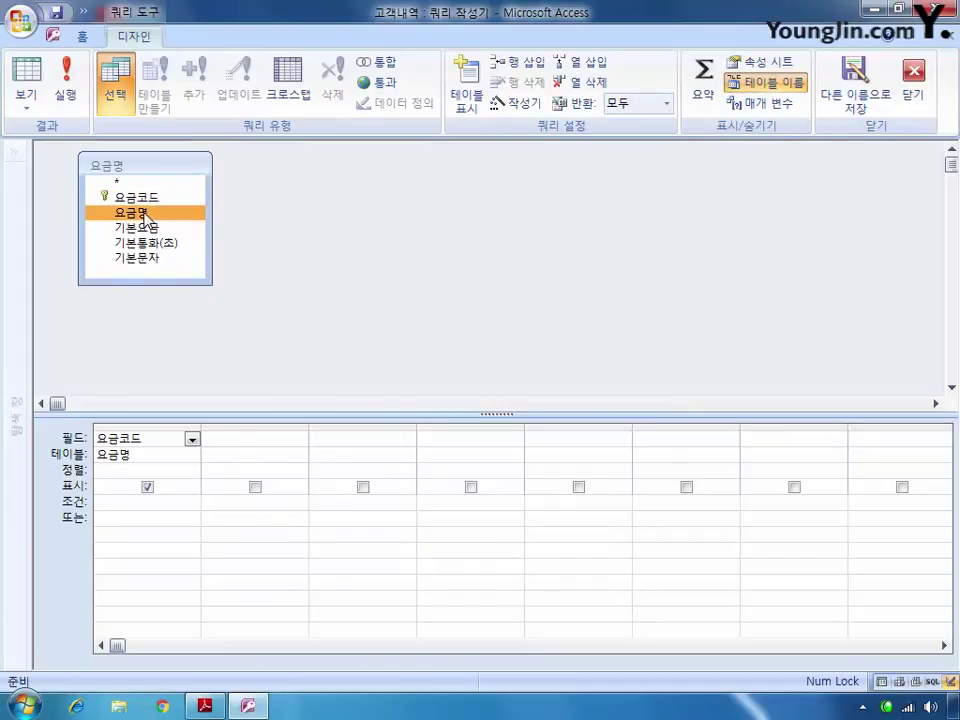
double_click(136, 212)
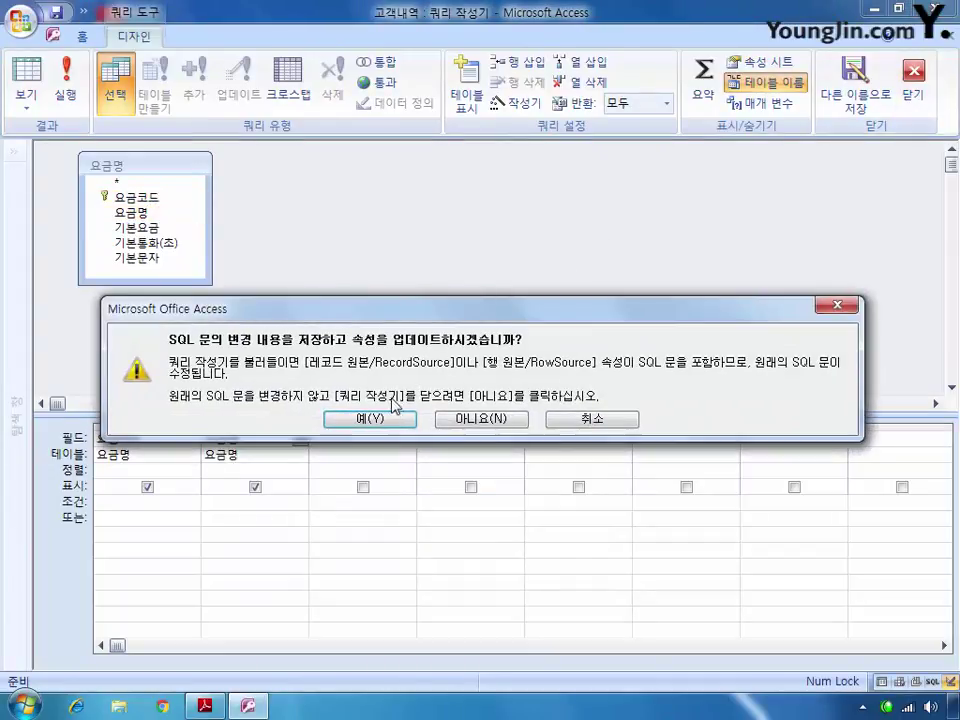
click(375, 476)
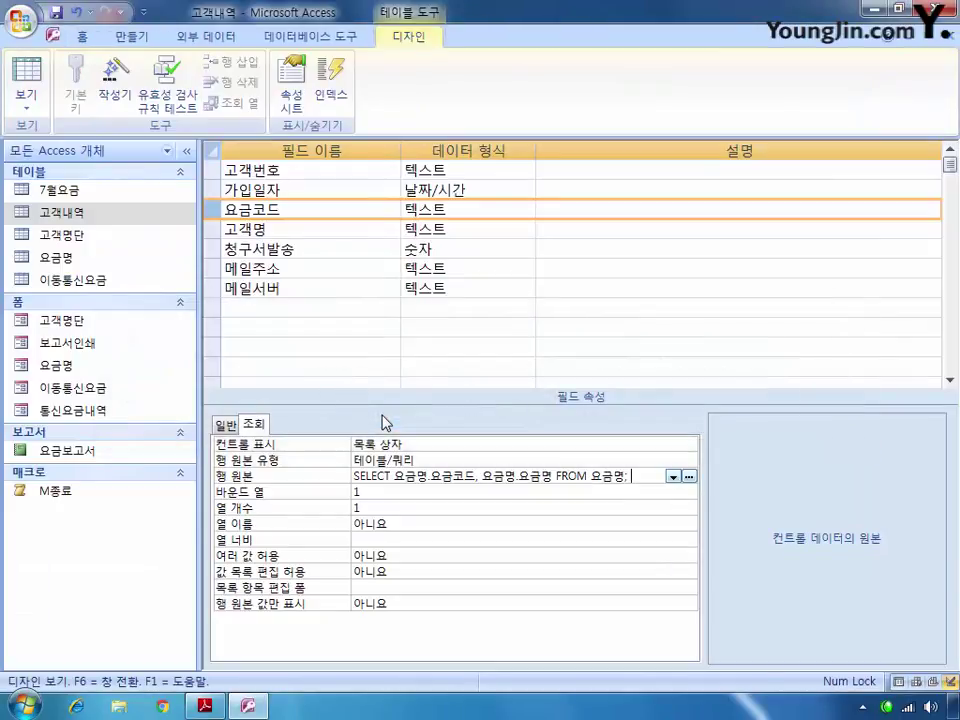
Set the 요금코드 lookup's column count to 12 and its column heads (열 이름) to 예
click(358, 508)
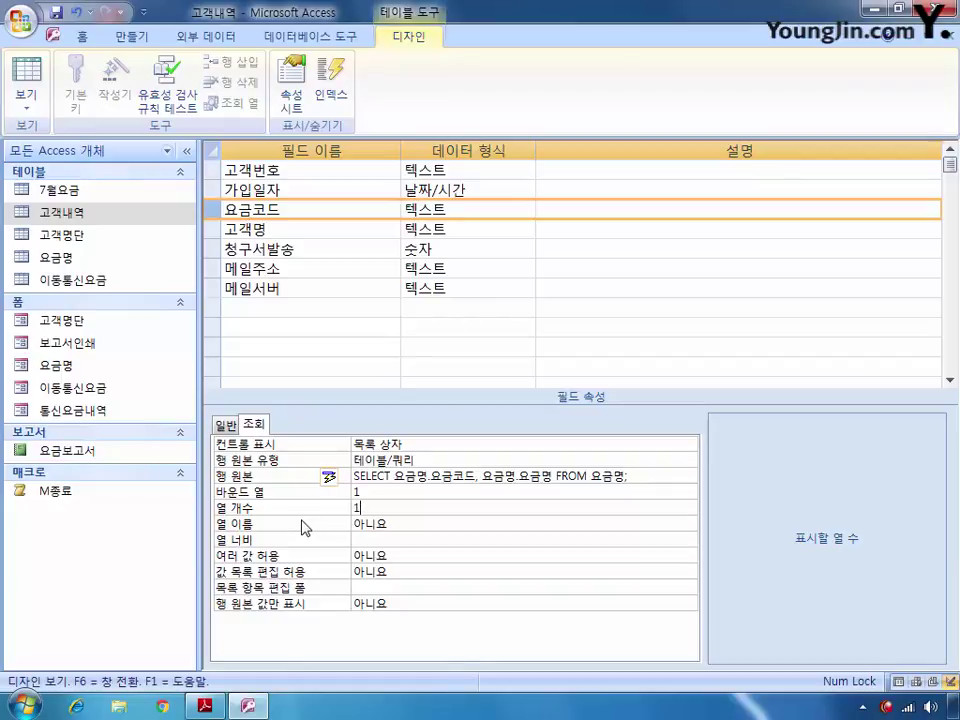
text(2)
key(Return)
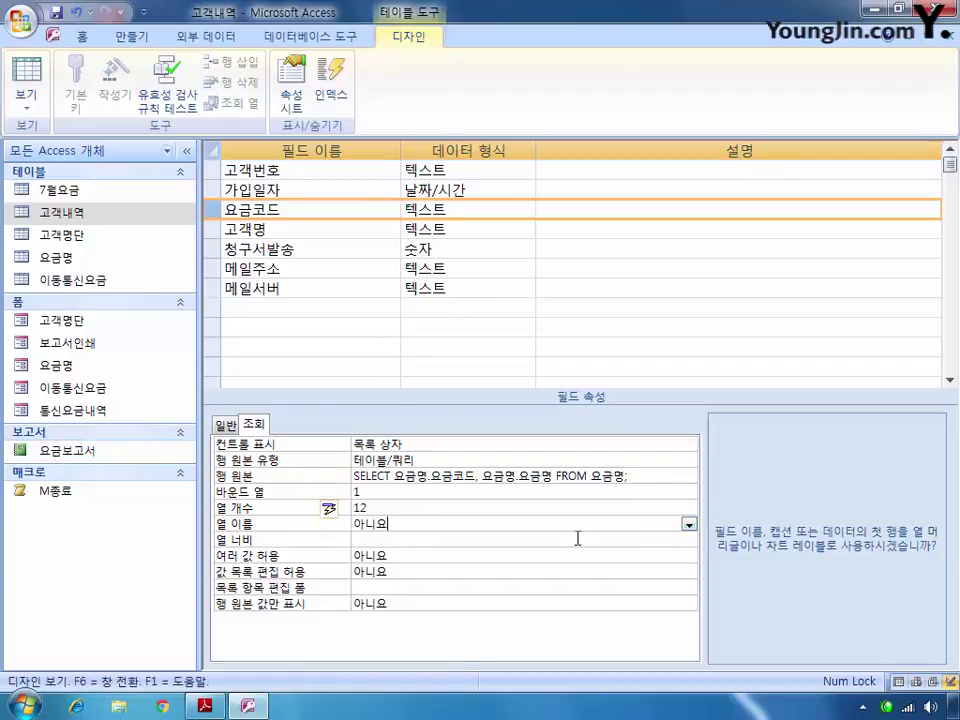
click(690, 525)
click(634, 542)
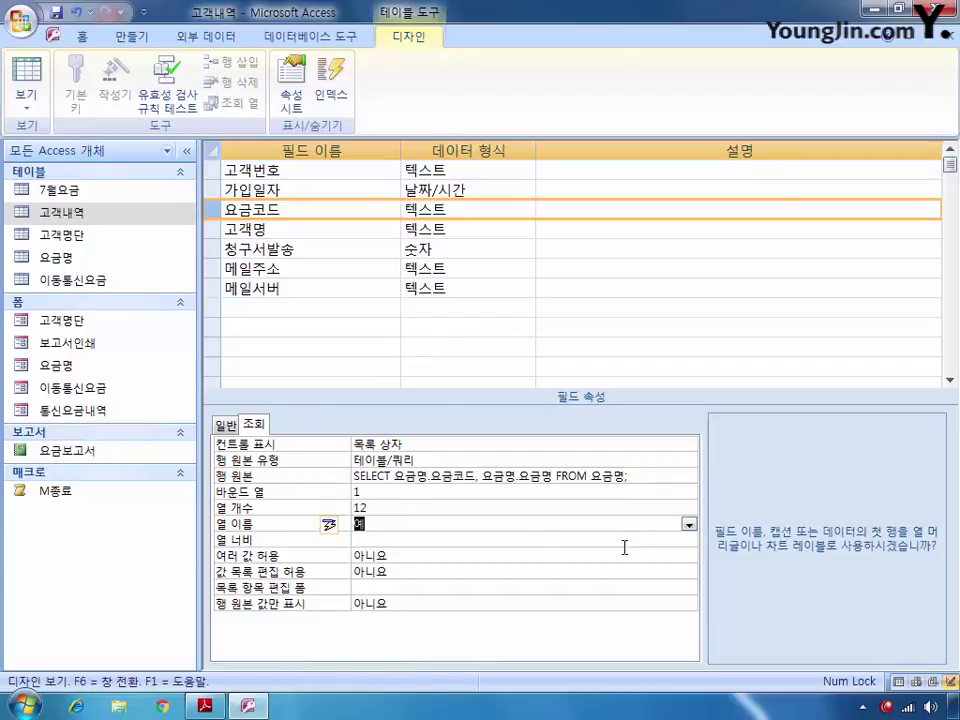
Set the 요금코드 lookup's column widths to 1.501cm;1.501cm, and close the 고객내역 table with its design changes saved
click(381, 539)
text(1.5)
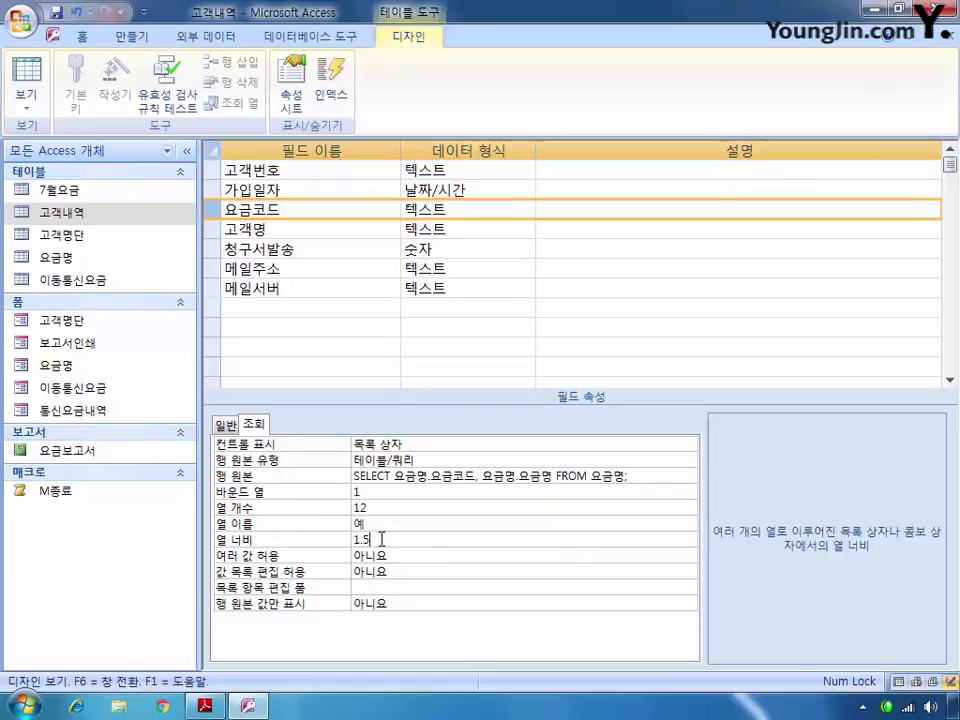
text(;1.501cm)
click(945, 37)
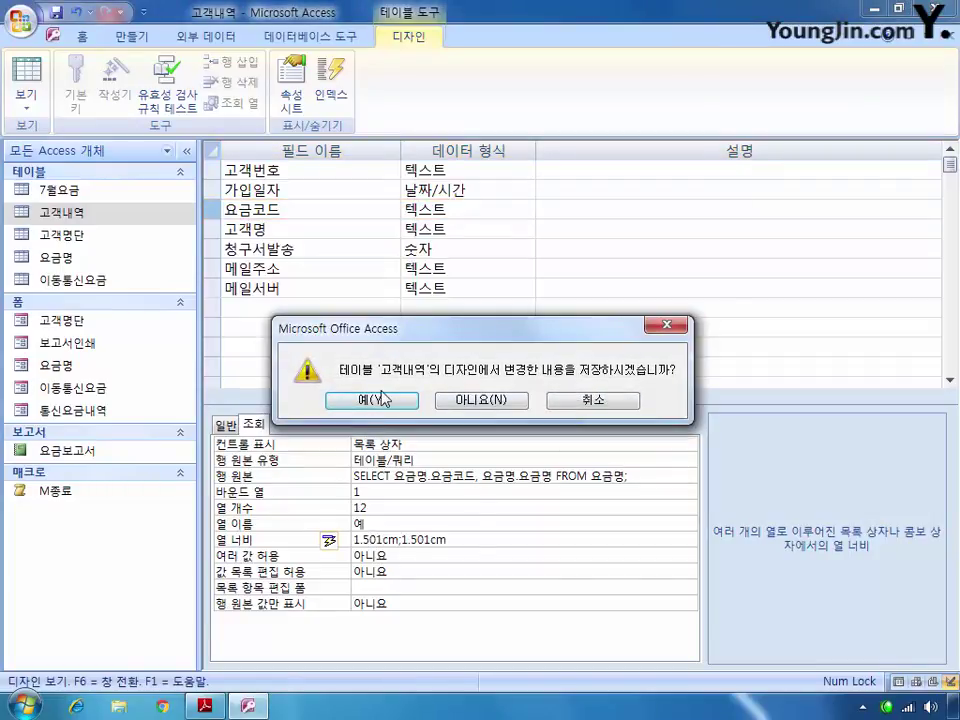
click(372, 400)
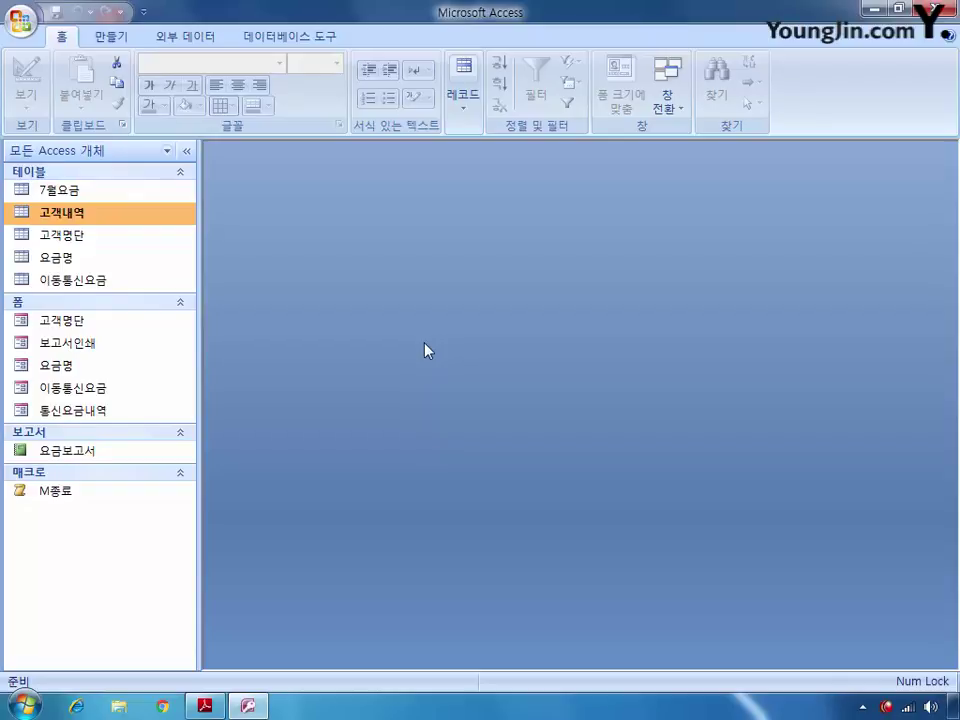
Open the 고객명단 form in Design view and set the form's default view (기본 보기) property to 연속 폼
click(86, 323)
right_click(86, 322)
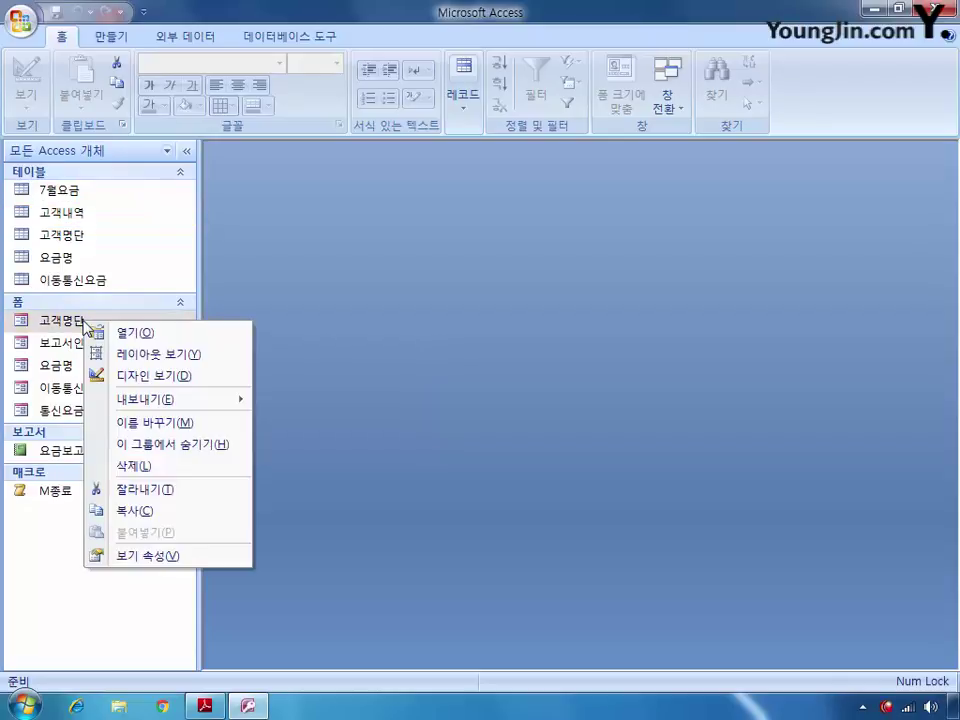
click(162, 376)
double_click(468, 161)
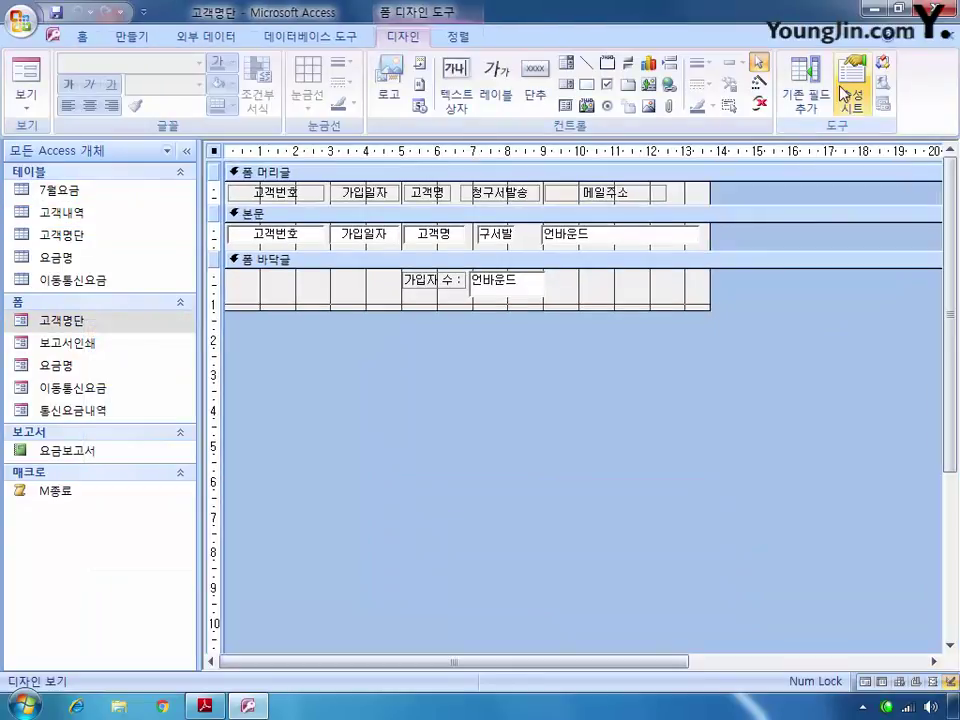
click(848, 94)
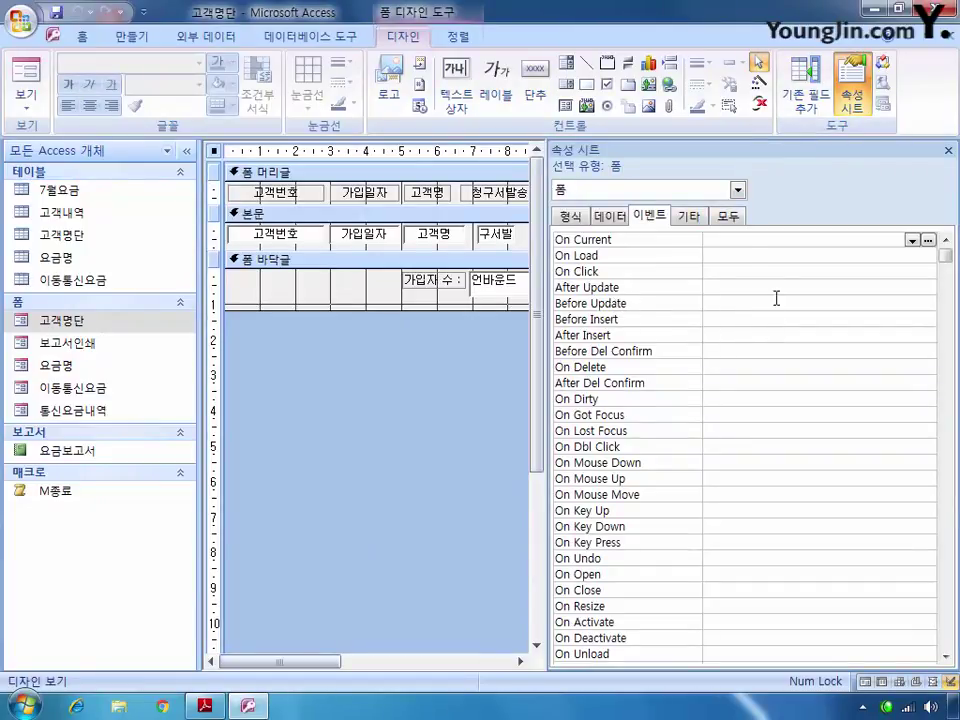
click(728, 215)
click(788, 316)
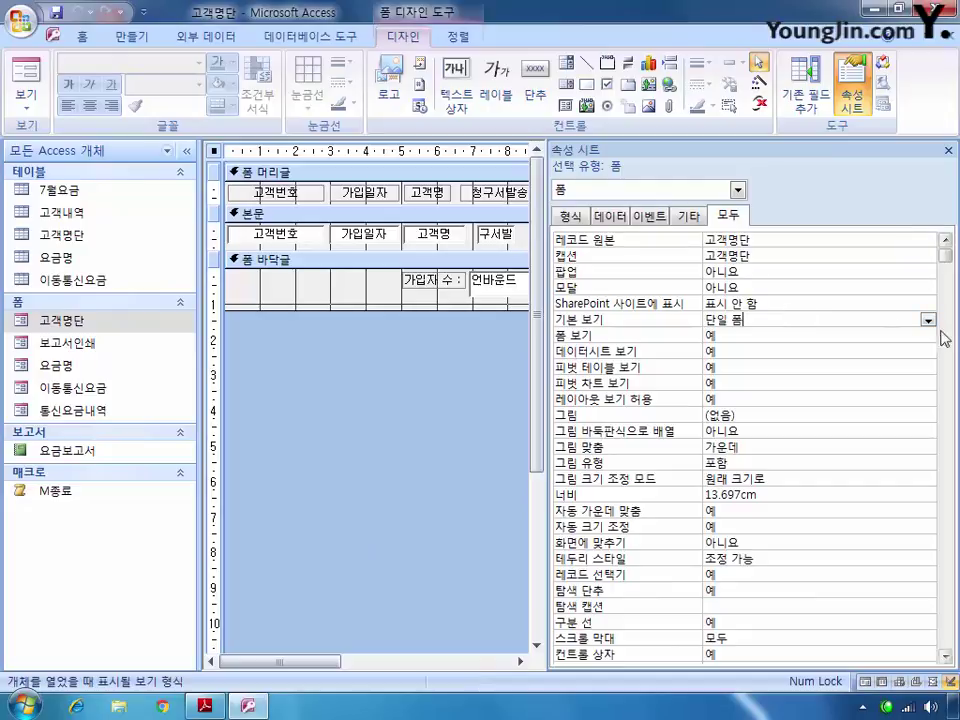
click(928, 319)
click(899, 346)
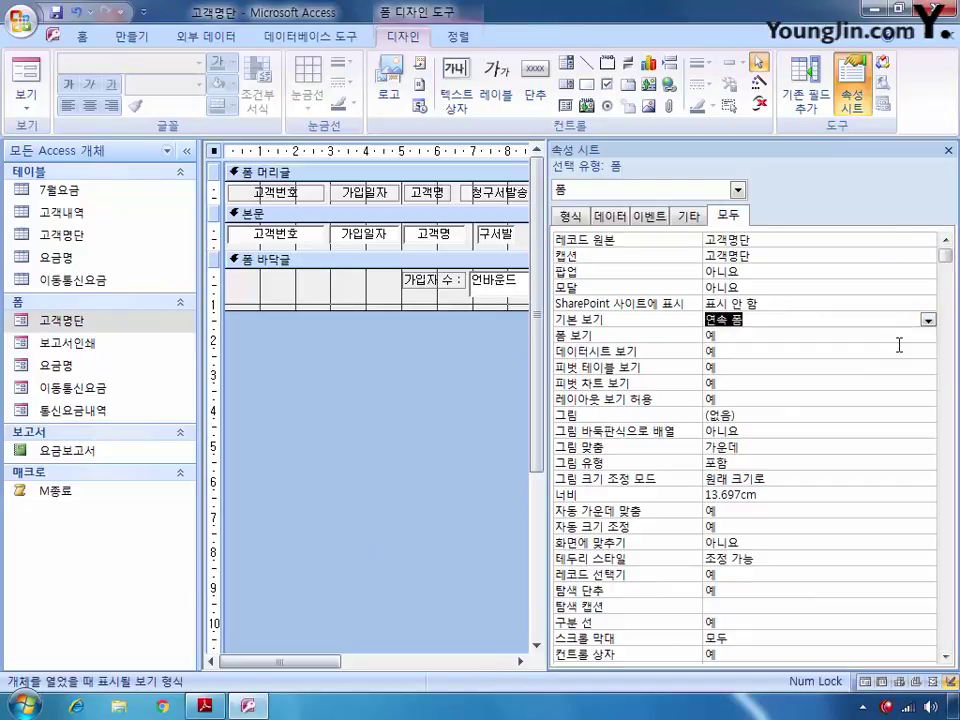
Set the Txt메일주소 text box's control source to =[메일주소] & "@" & [메일서버]
click(738, 190)
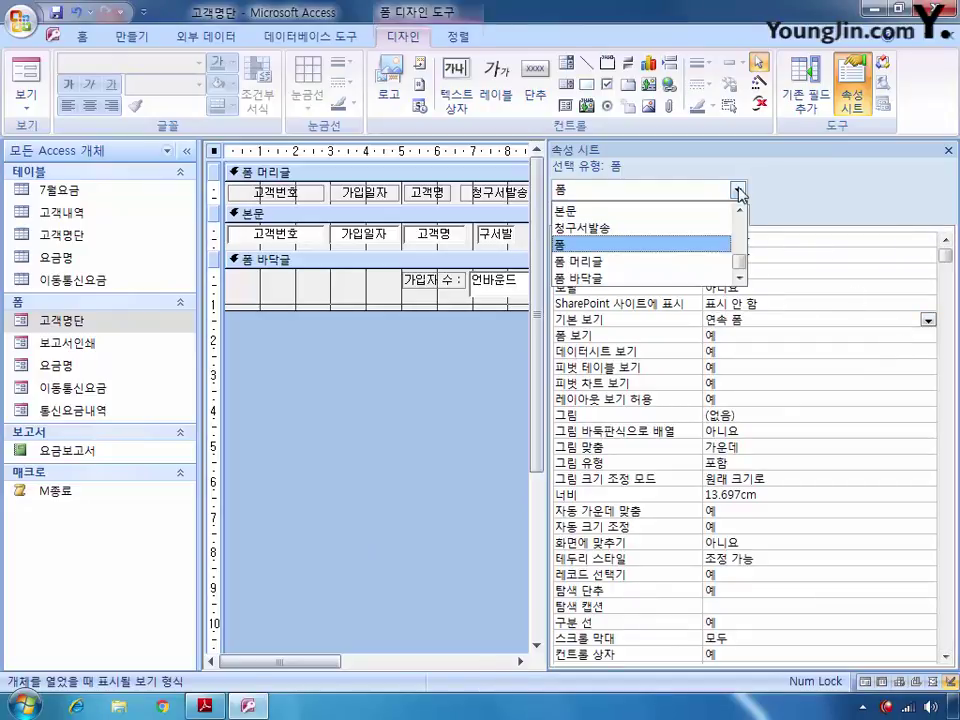
drag(740, 262, 740, 233)
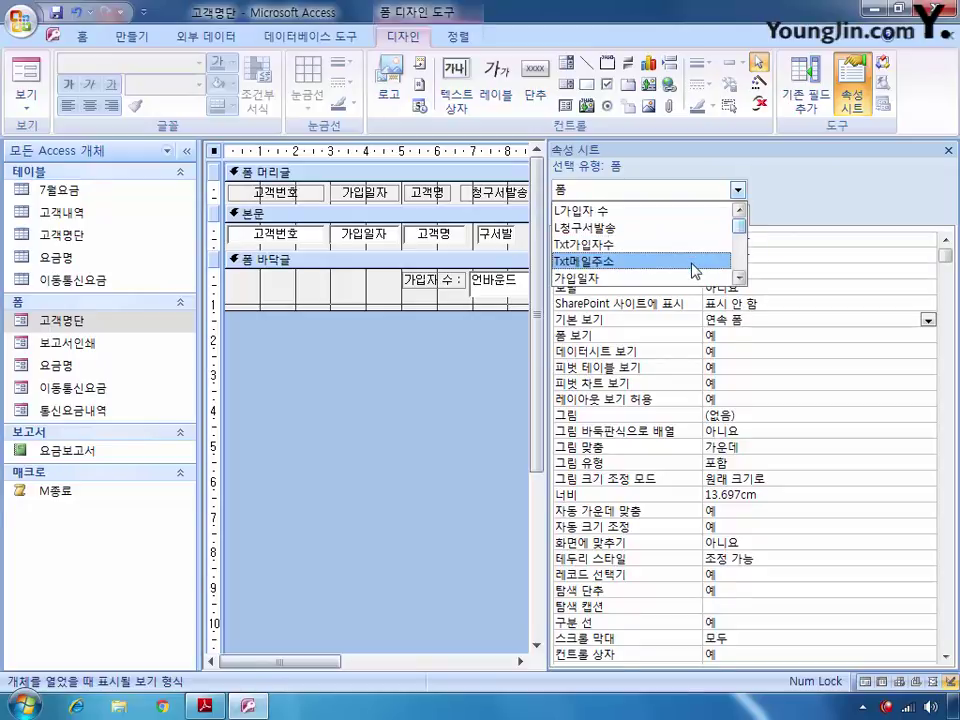
click(720, 262)
click(745, 258)
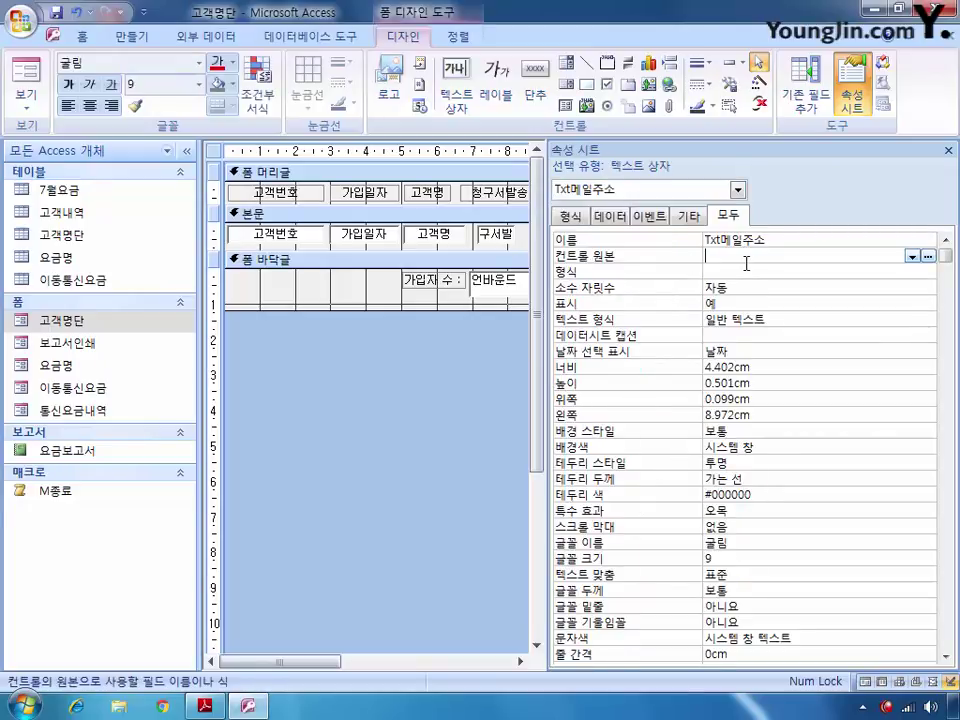
text(=)
text([ㅁ)
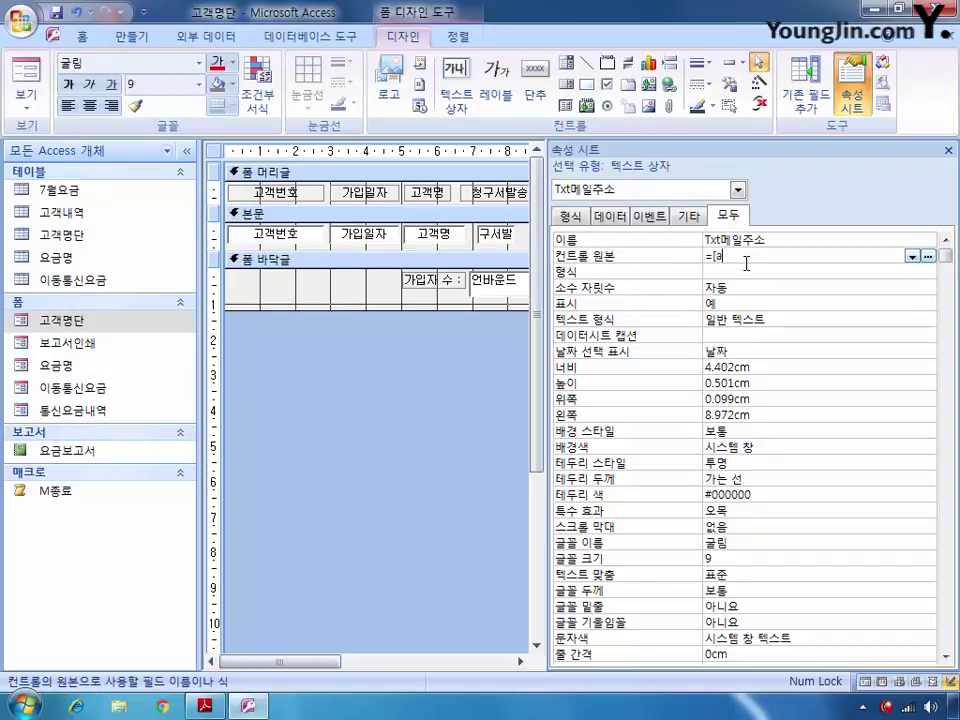
text(일주소)
text(])
text( & ")
text(@")
text( &)
text( [메이)
text(서버)
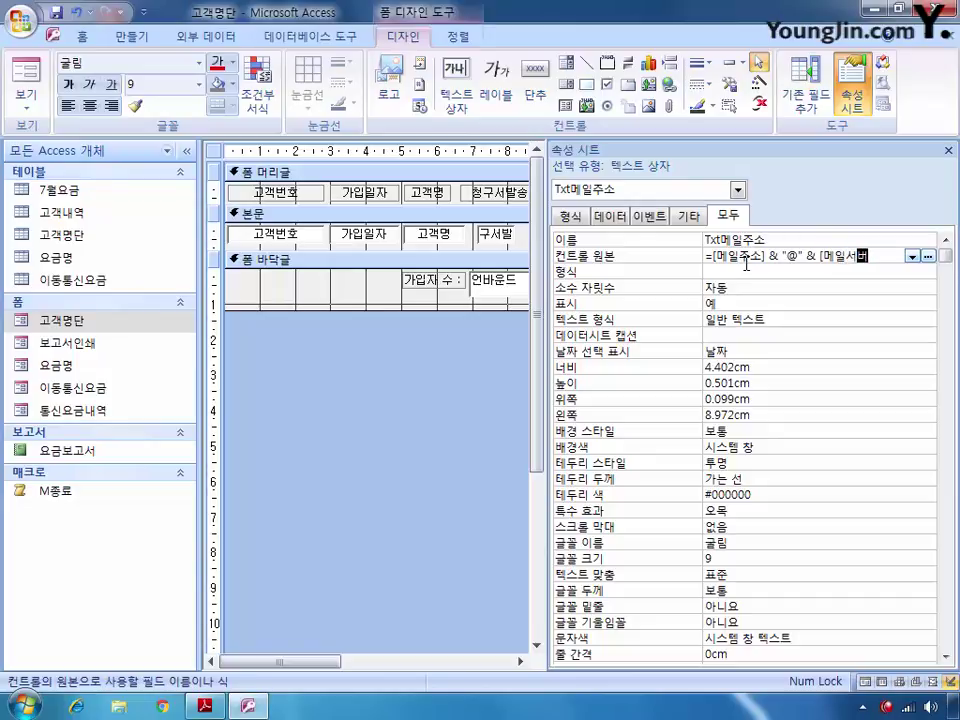
text(])
Set the Txt가입자수 text box's control source to =count(*) & "명", and close the 고객명단 form with its changes saved
click(738, 190)
click(741, 209)
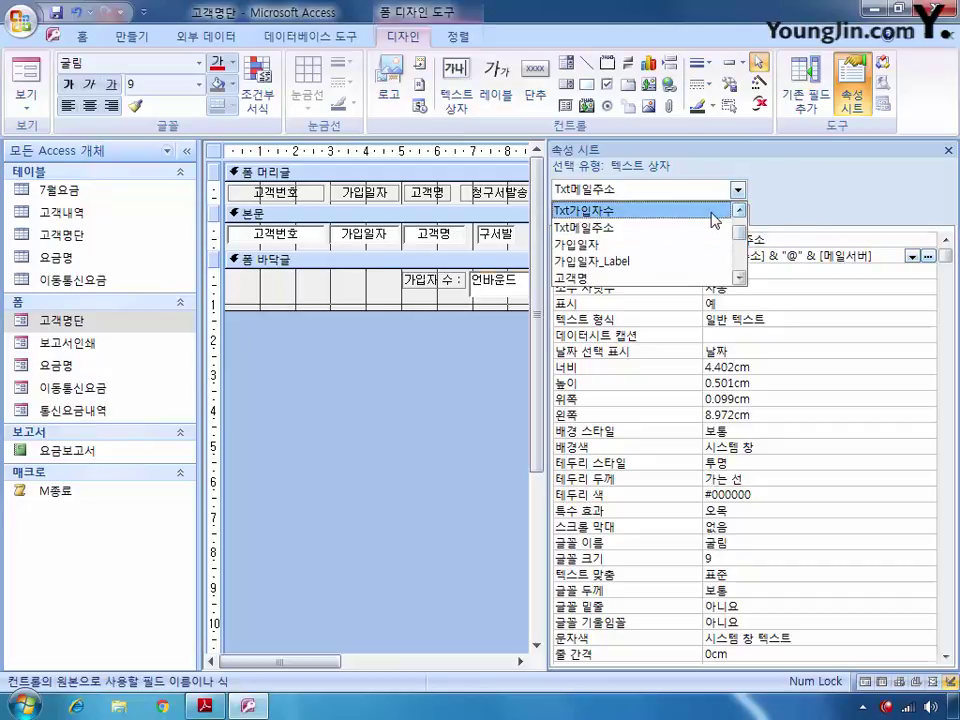
click(700, 211)
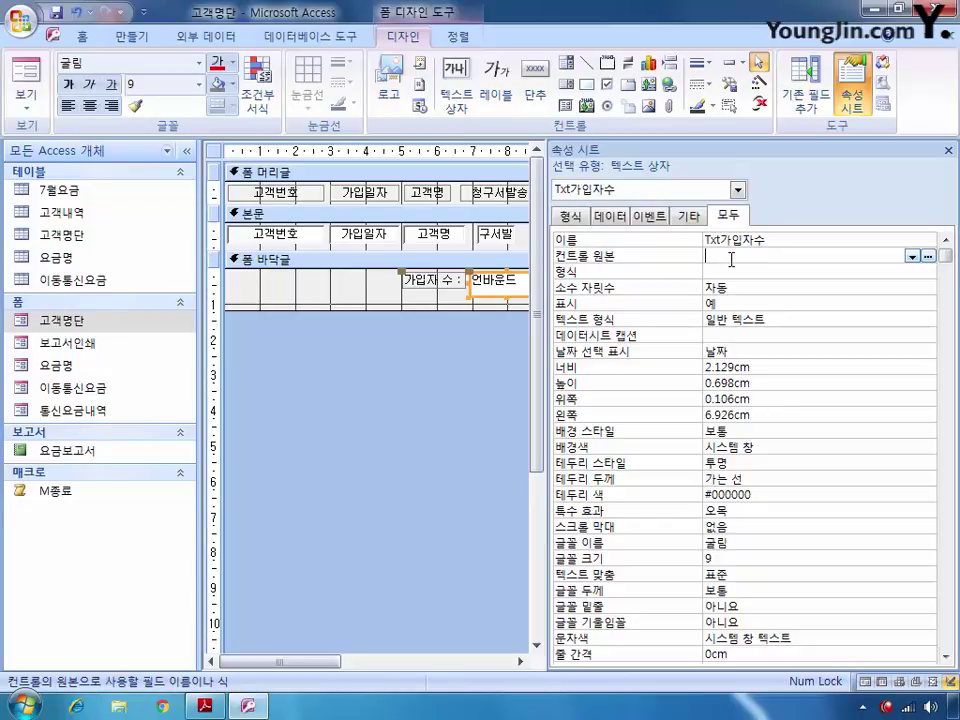
text(=자)
key(BackSpace)
key(Hangul)
text(count(*) & ")
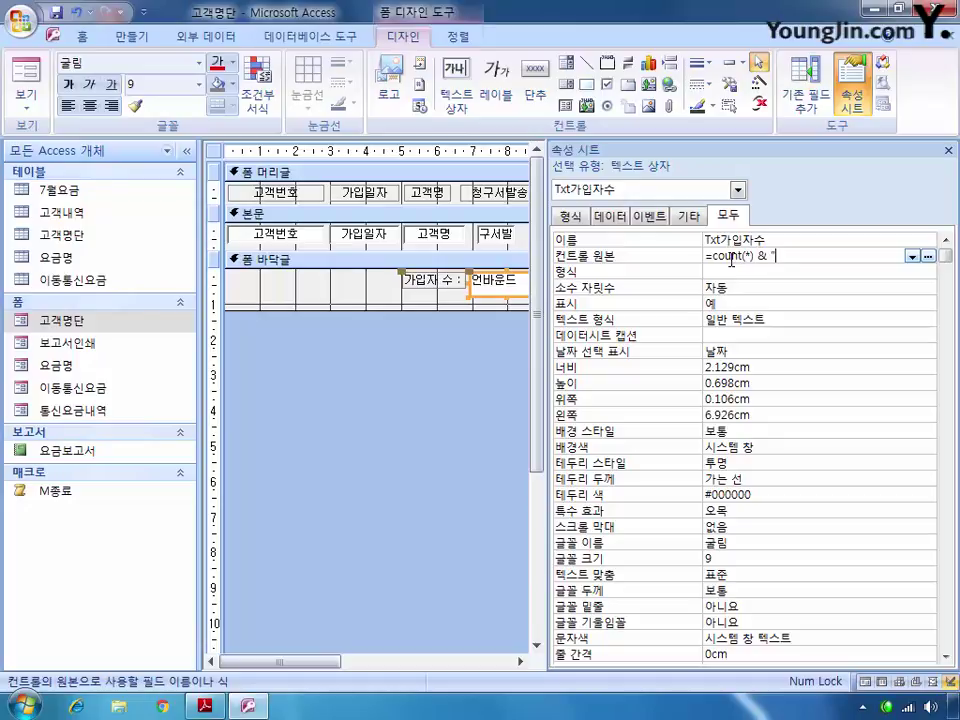
text(명")
click(947, 36)
click(368, 408)
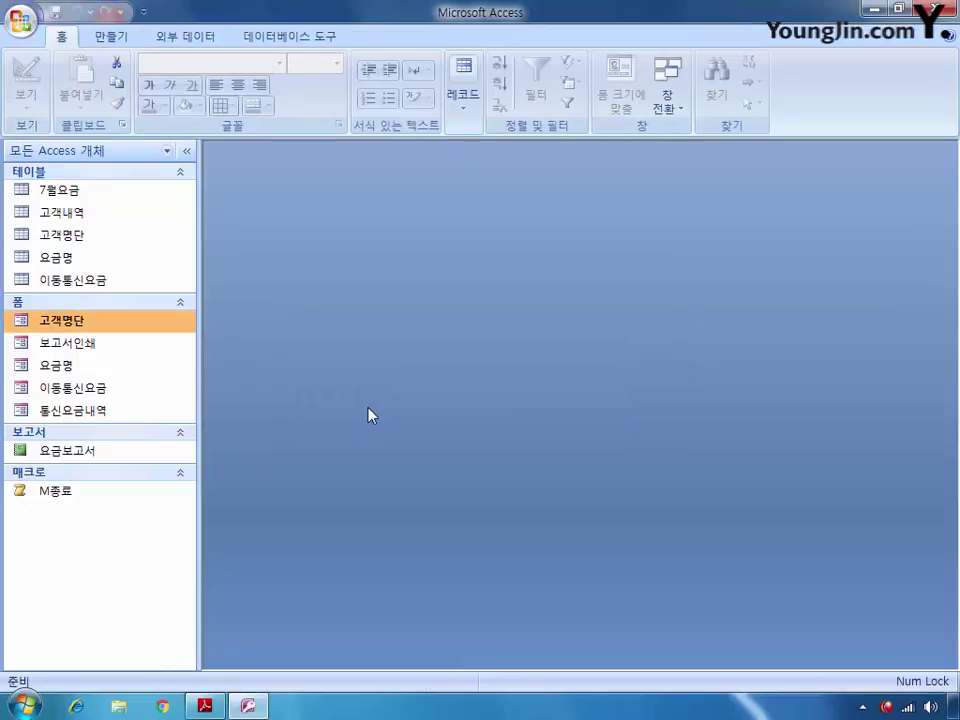
Open the 요금명 form in Design view and set the Txt기본요금 text box's control source to 기본요금
right_click(98, 368)
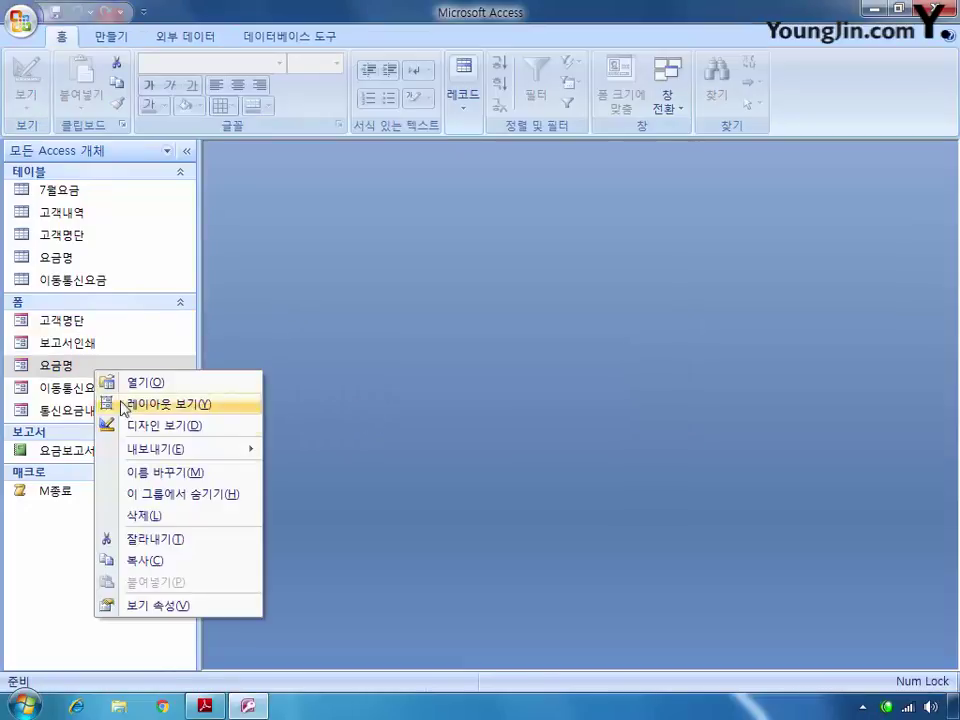
click(147, 428)
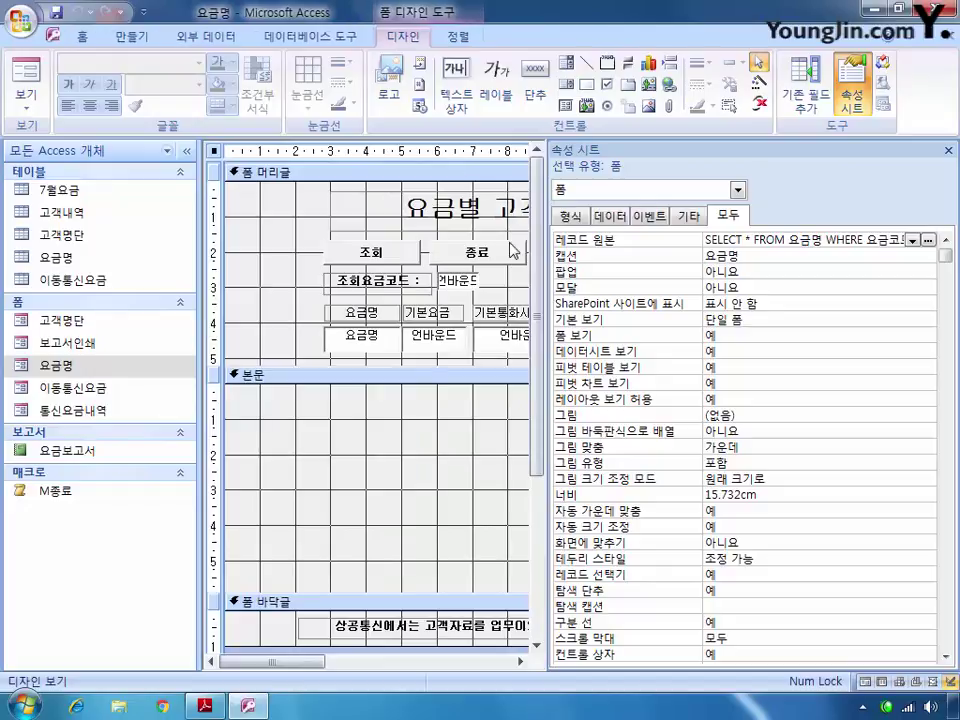
click(737, 190)
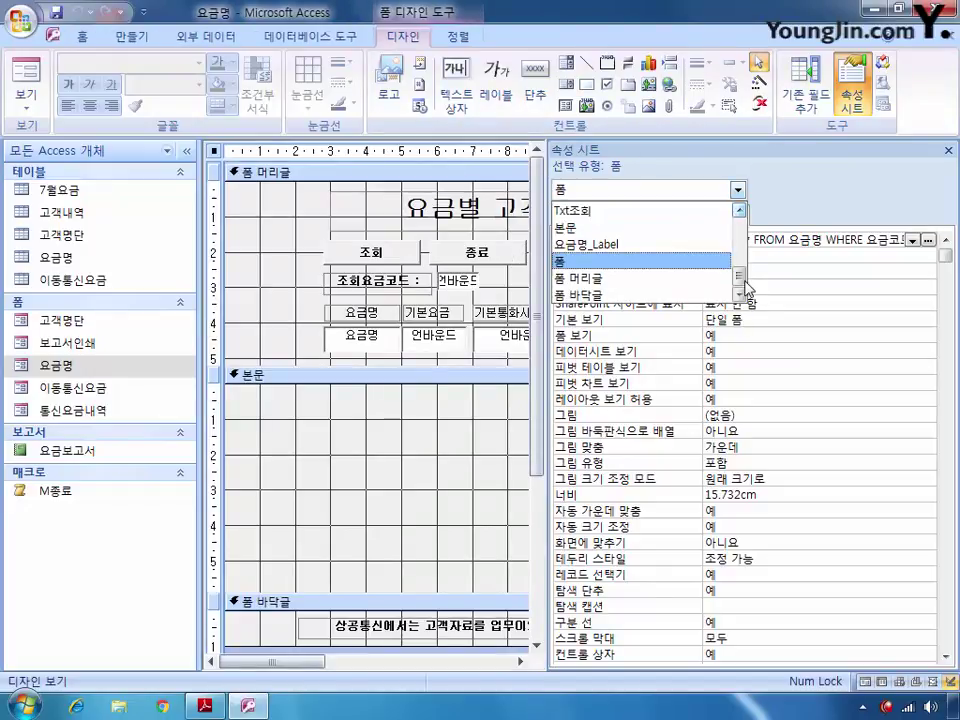
scroll(737, 258, up, 1)
click(690, 211)
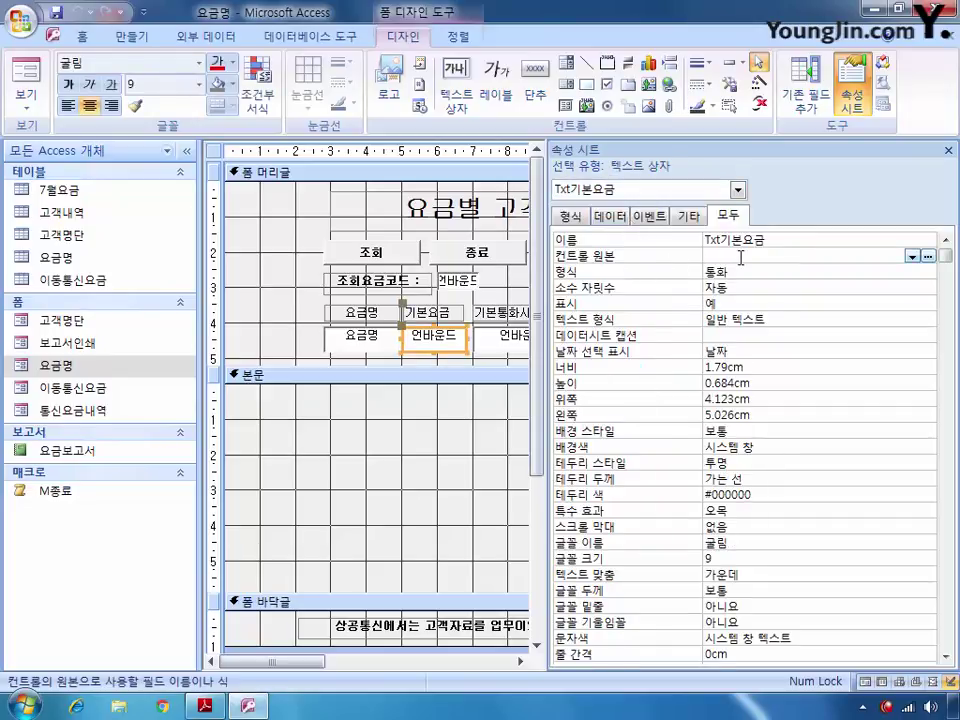
click(912, 256)
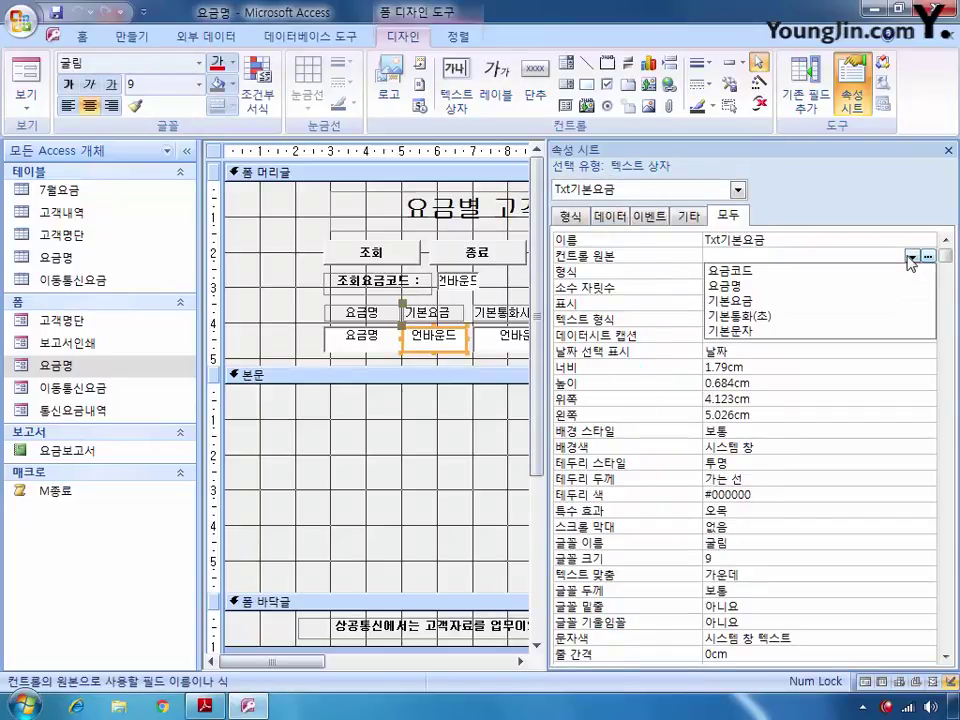
click(875, 300)
Set the Txt기본통화 text box's control source to =[기본통화(초)]/60
click(737, 190)
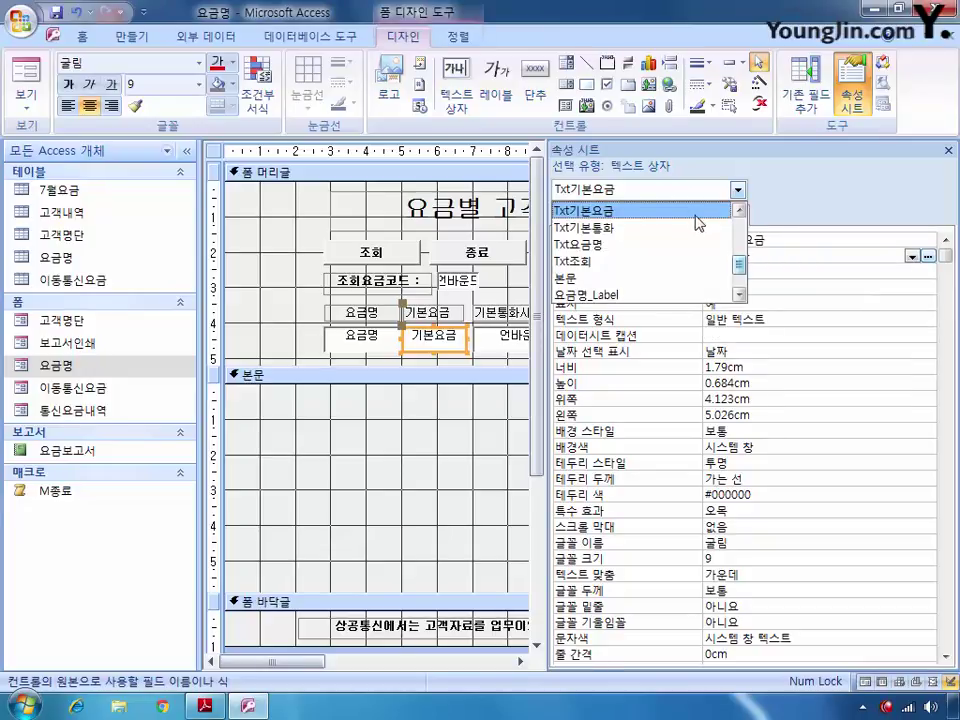
click(712, 227)
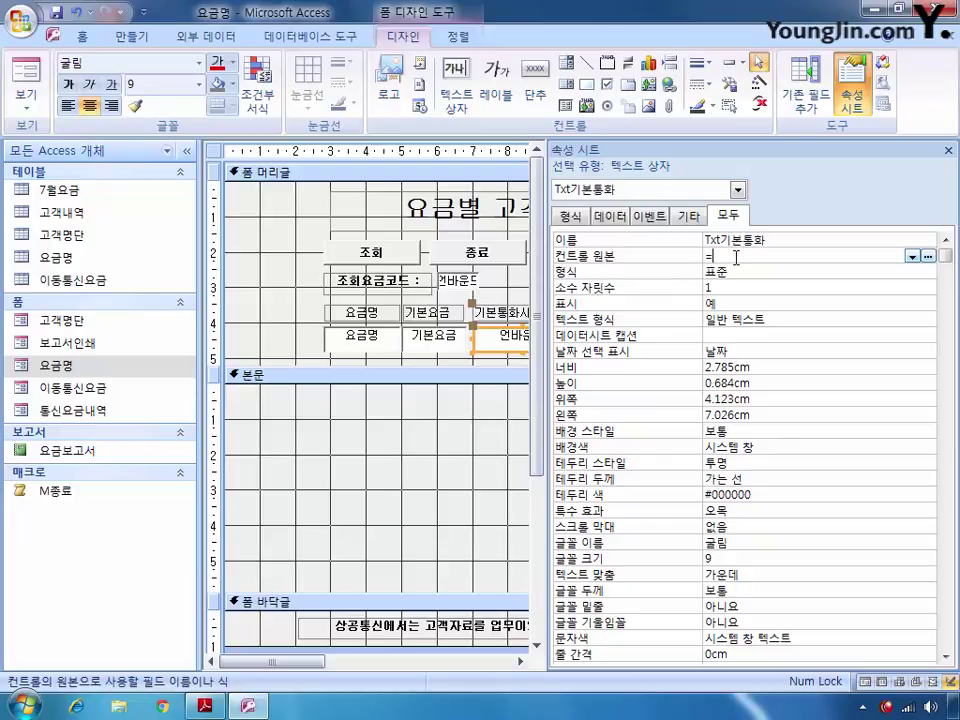
click(736, 257)
text(=[기본통화(조)
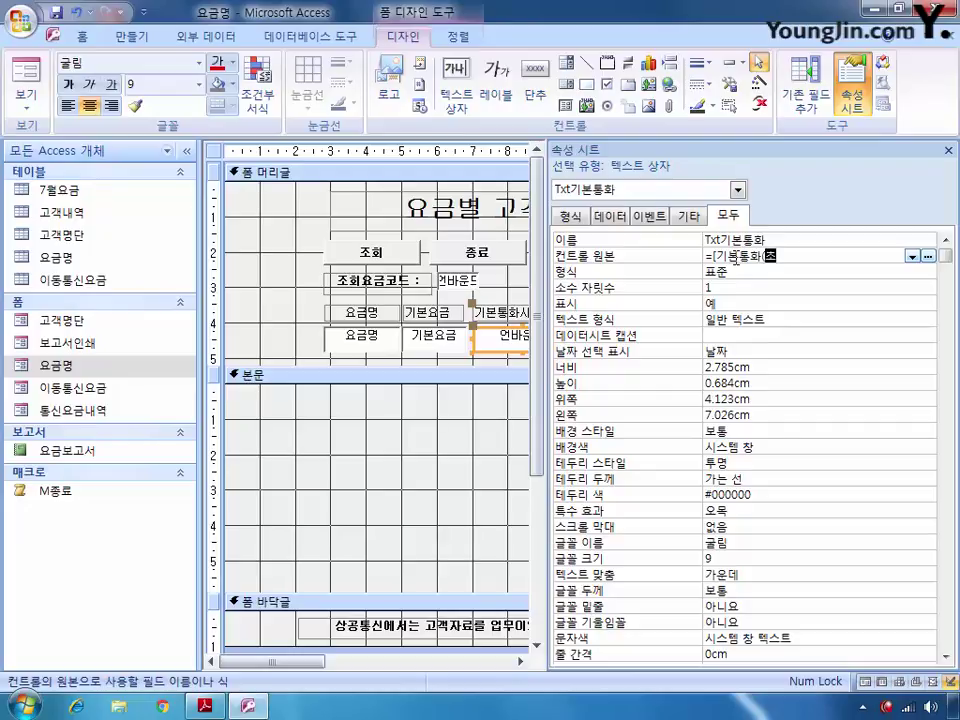
text())
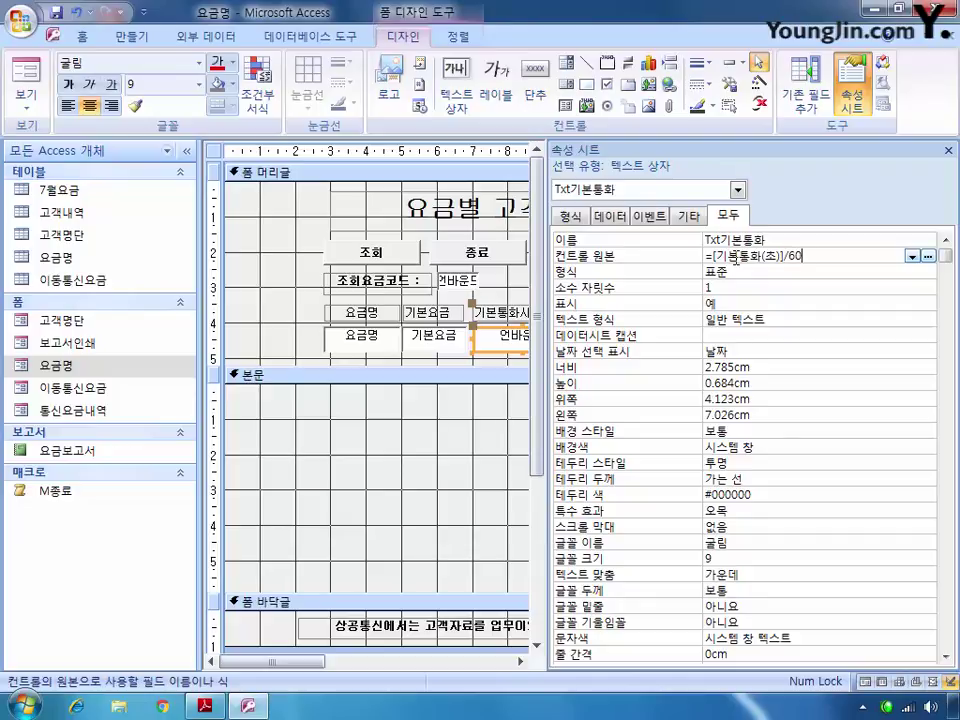
Set the Txt기본문자 text box's control source to the 기본문자 field
click(738, 190)
click(741, 210)
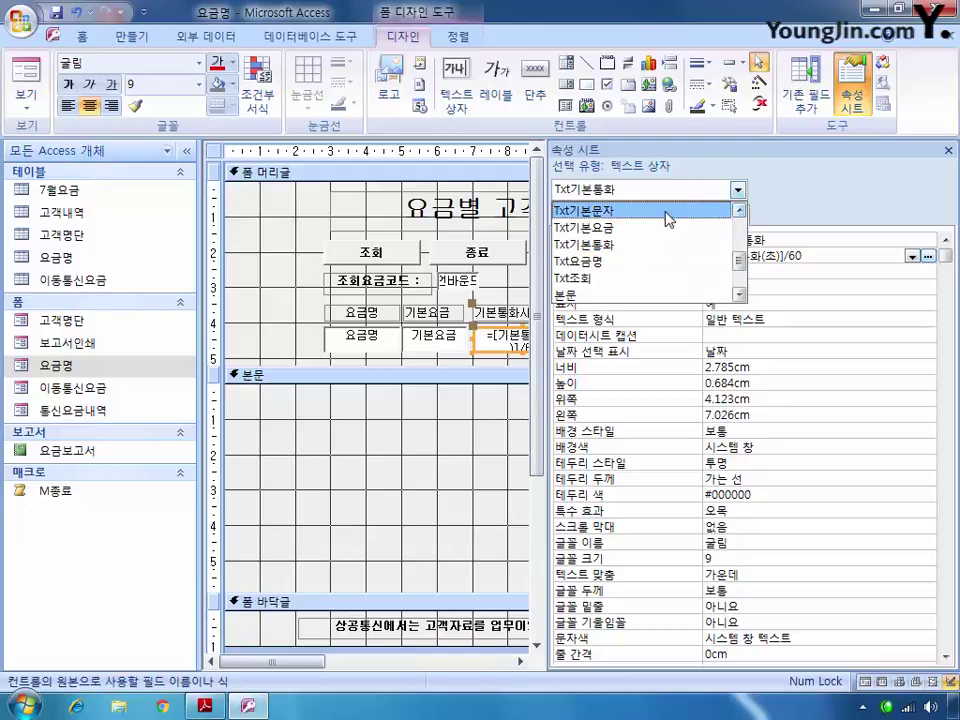
click(669, 212)
click(912, 256)
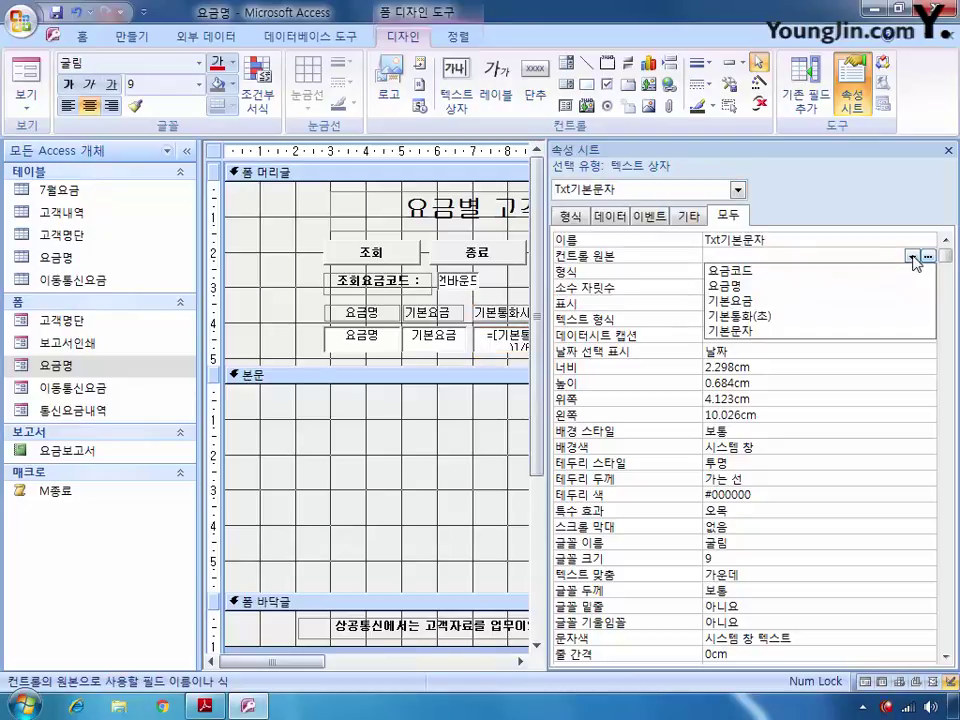
click(817, 334)
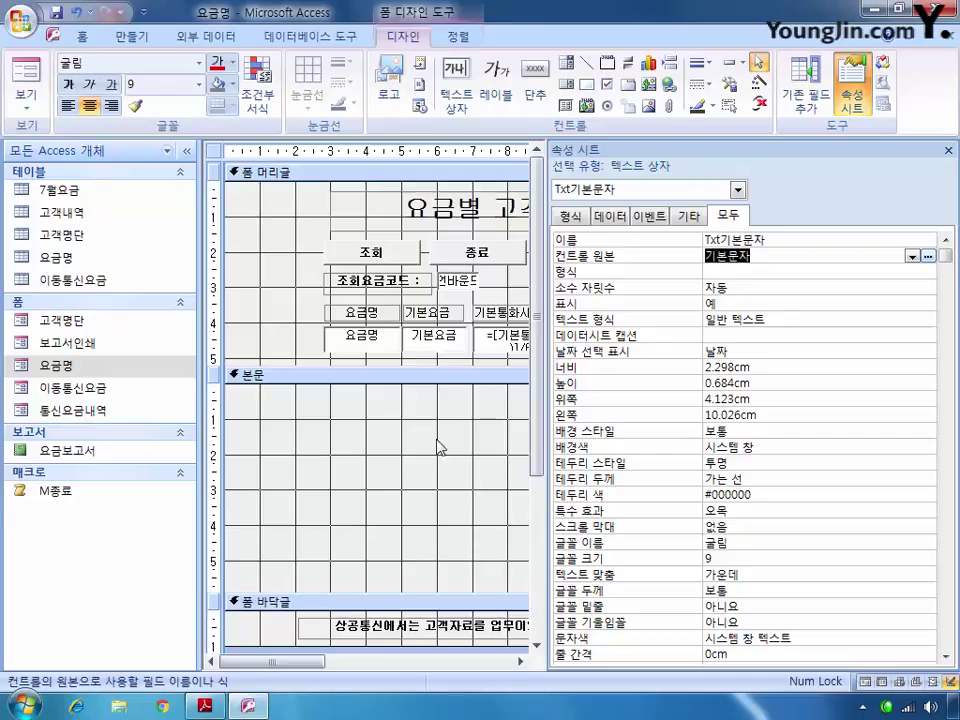
click(339, 440)
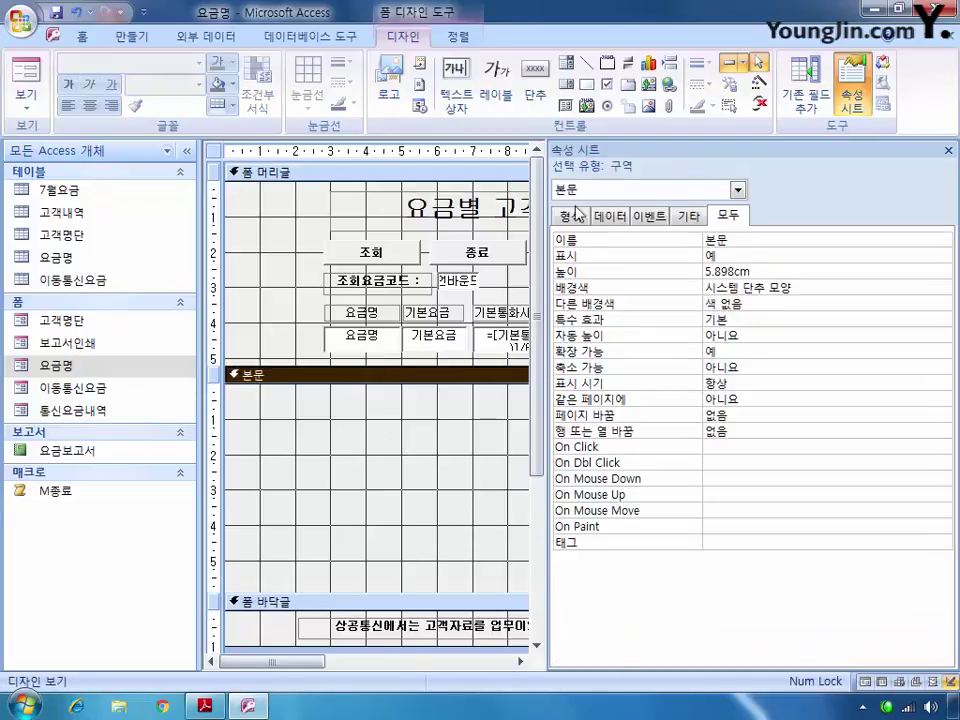
click(587, 105)
drag(263, 408, 463, 549)
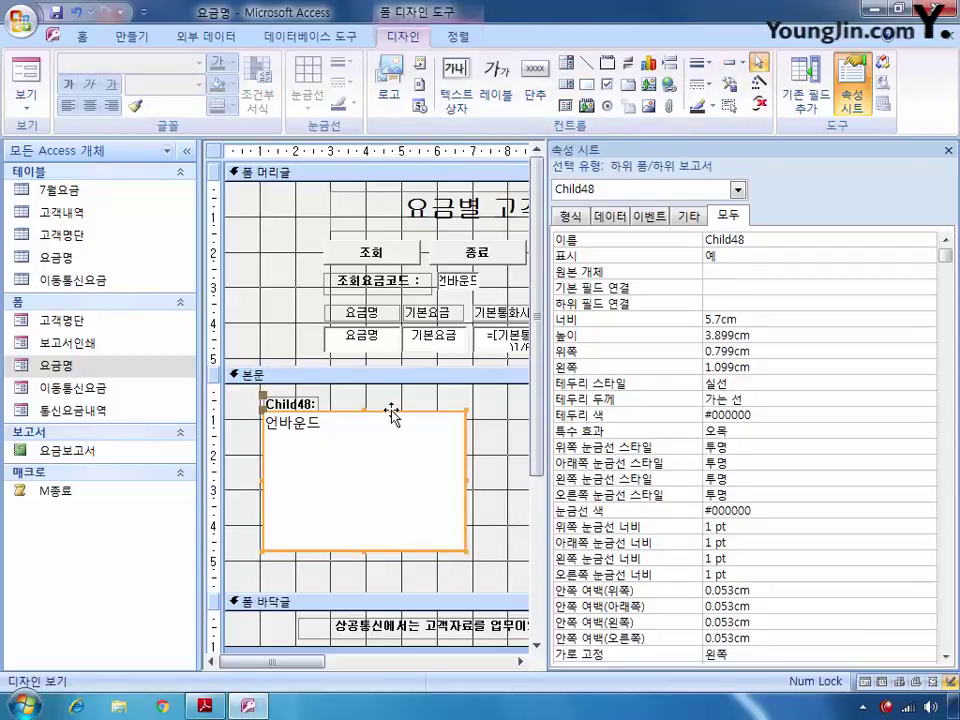
key(Delete)
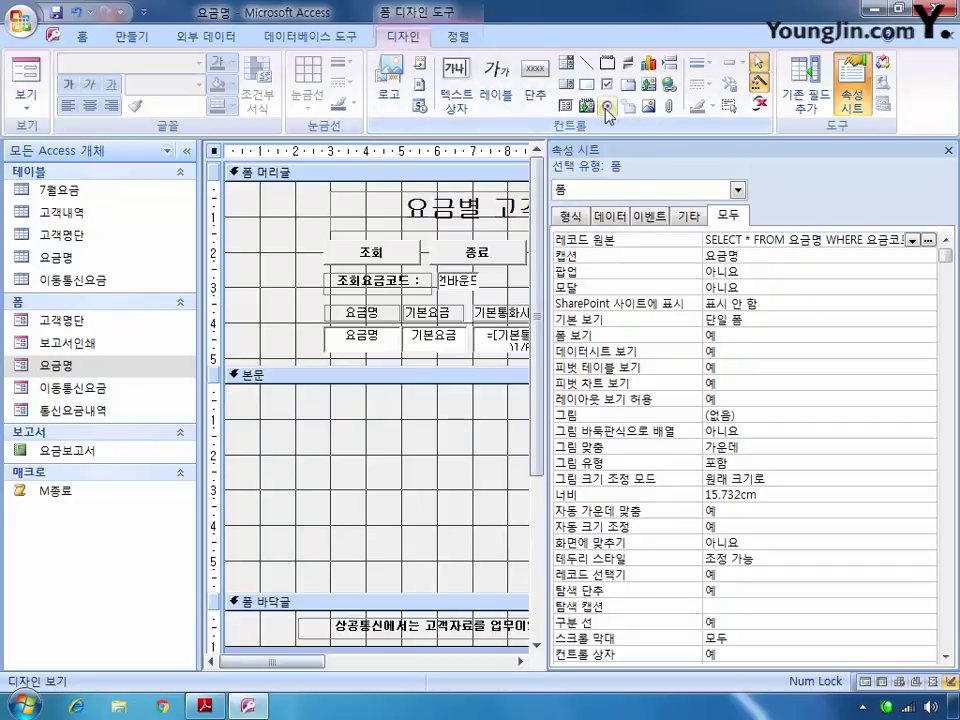
Insert the existing 고객명단 form as a subform in the 본문 section with the Subform Wizard, linked on 요금코드 and named 고객명단
click(566, 105)
drag(257, 401, 498, 568)
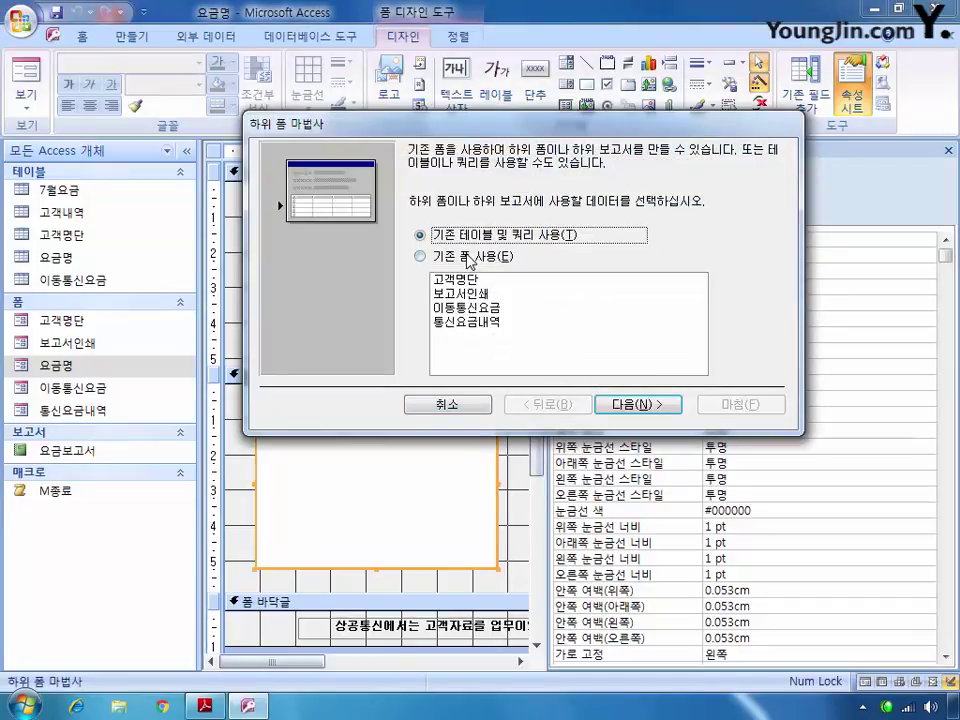
click(469, 258)
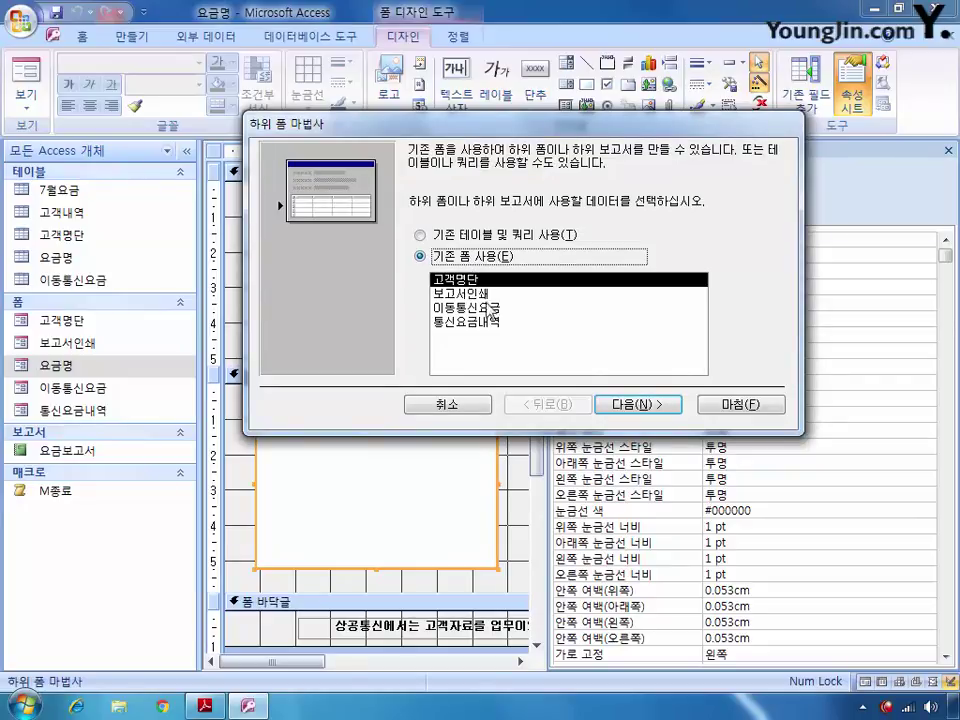
click(651, 406)
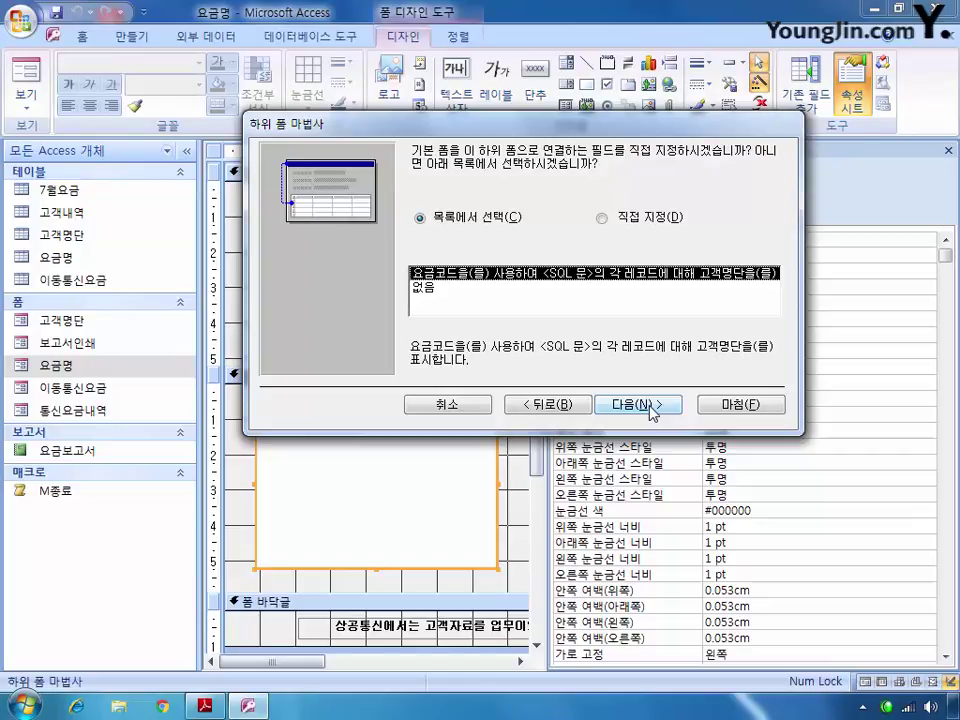
click(651, 406)
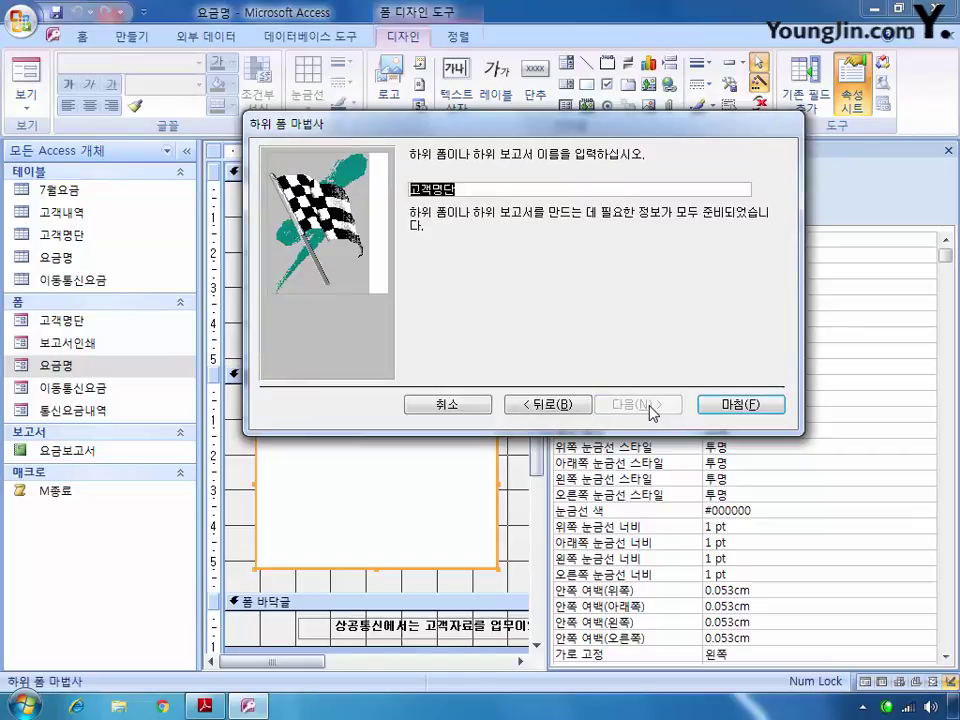
click(741, 404)
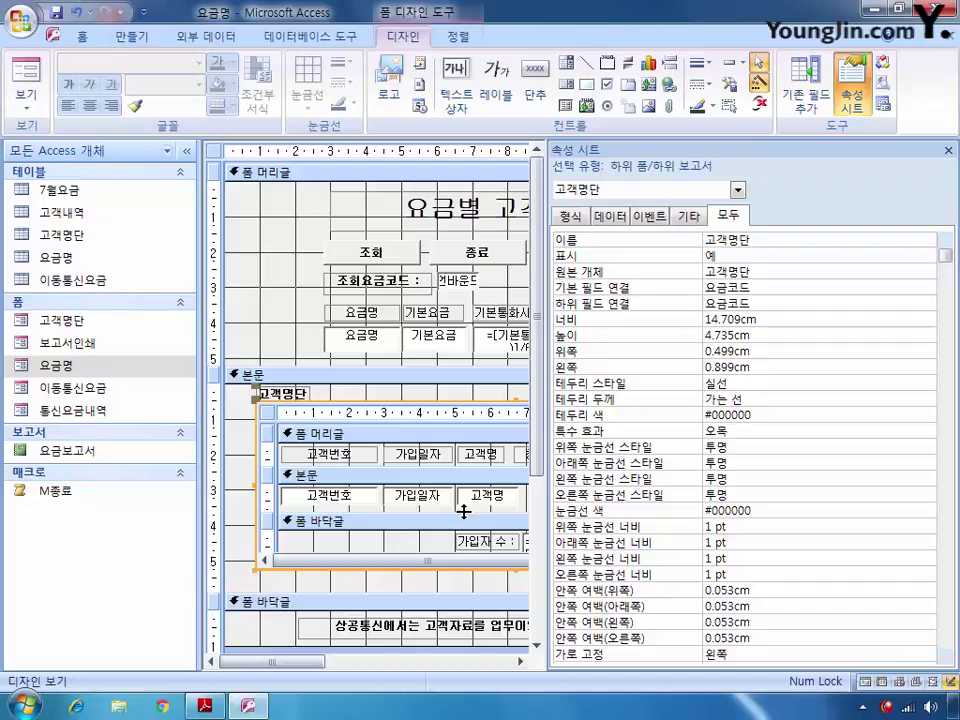
Change the Txt조회 text box in the form header to a combo box (콤보 상자)
click(737, 190)
scroll(737, 255, up, 2)
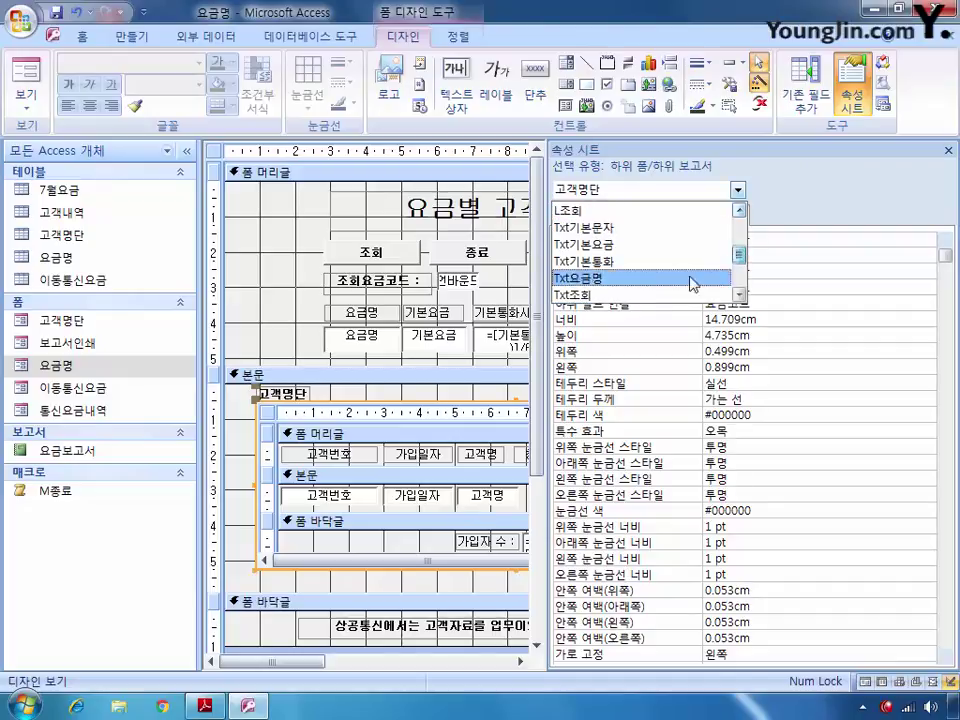
click(660, 294)
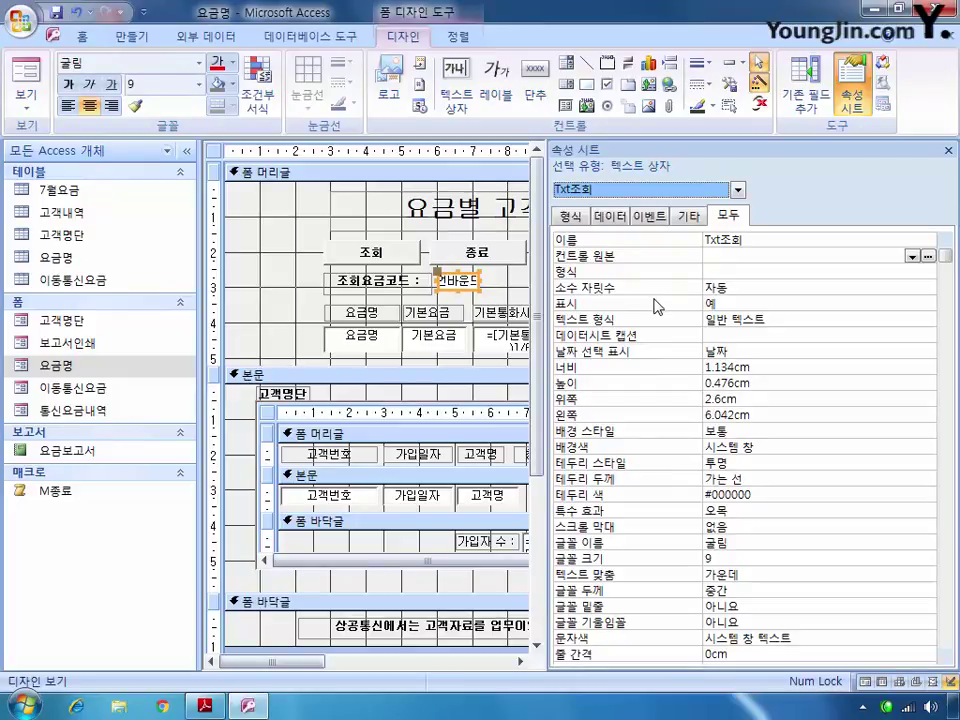
right_click(455, 293)
mouse_move(508, 326)
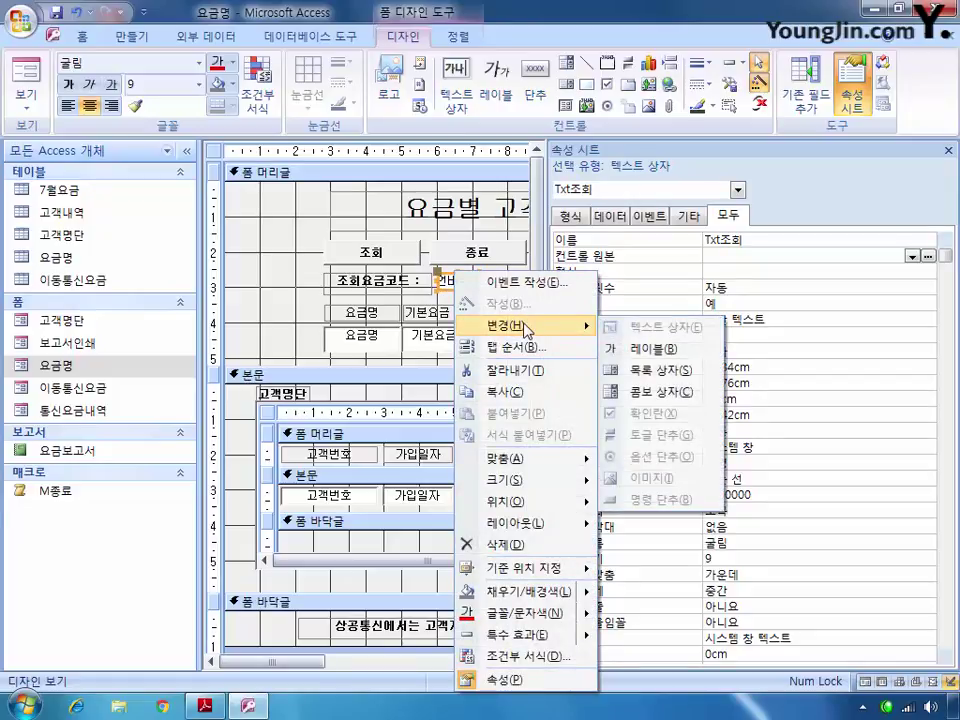
click(668, 393)
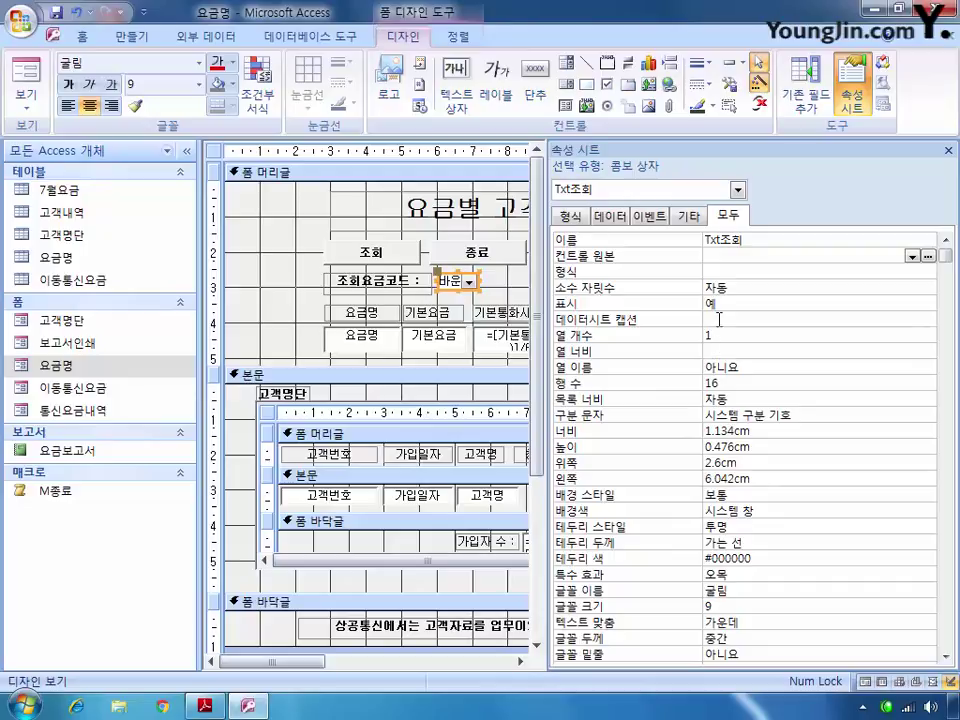
Build the Txt조회 combo box's row source from the 요금명 table's 요금코드 field, and close the 요금명 form with its changes saved
click(610, 215)
click(790, 258)
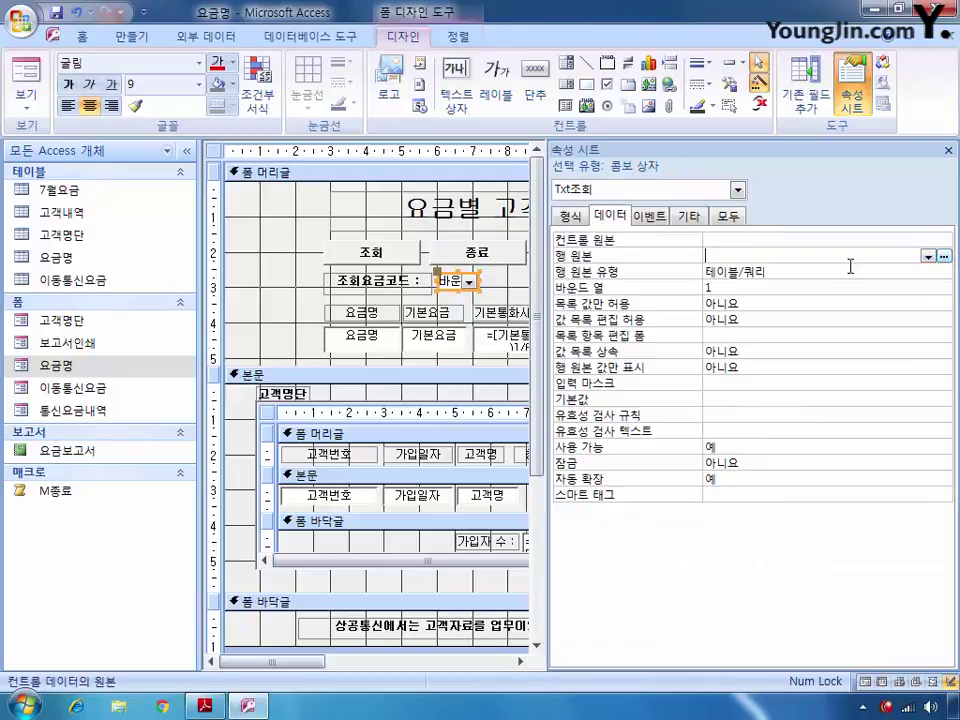
click(944, 258)
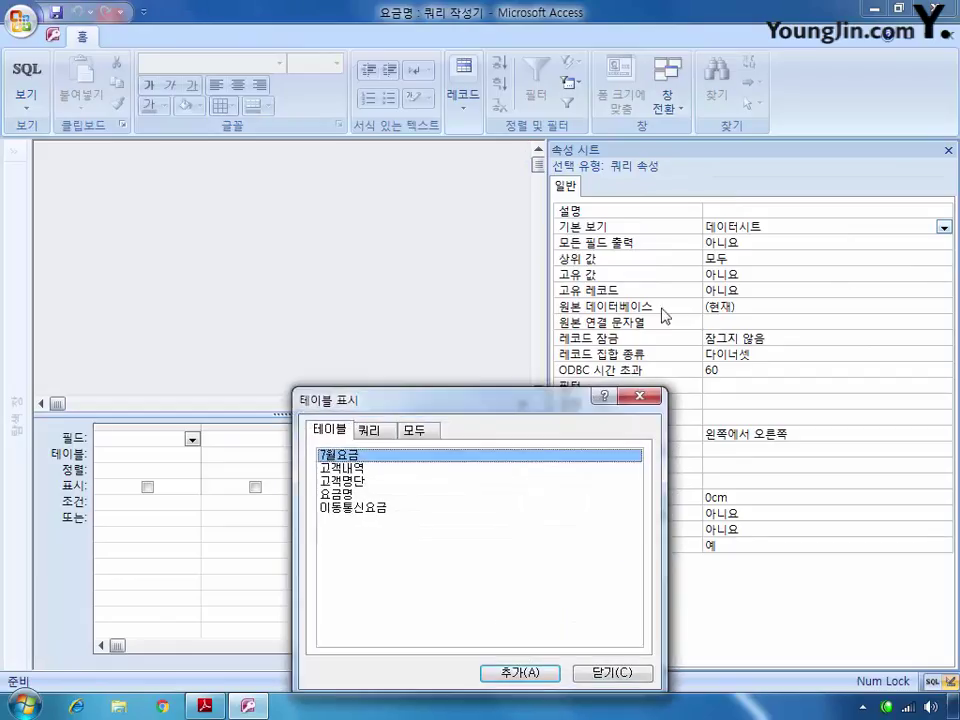
double_click(396, 494)
click(606, 670)
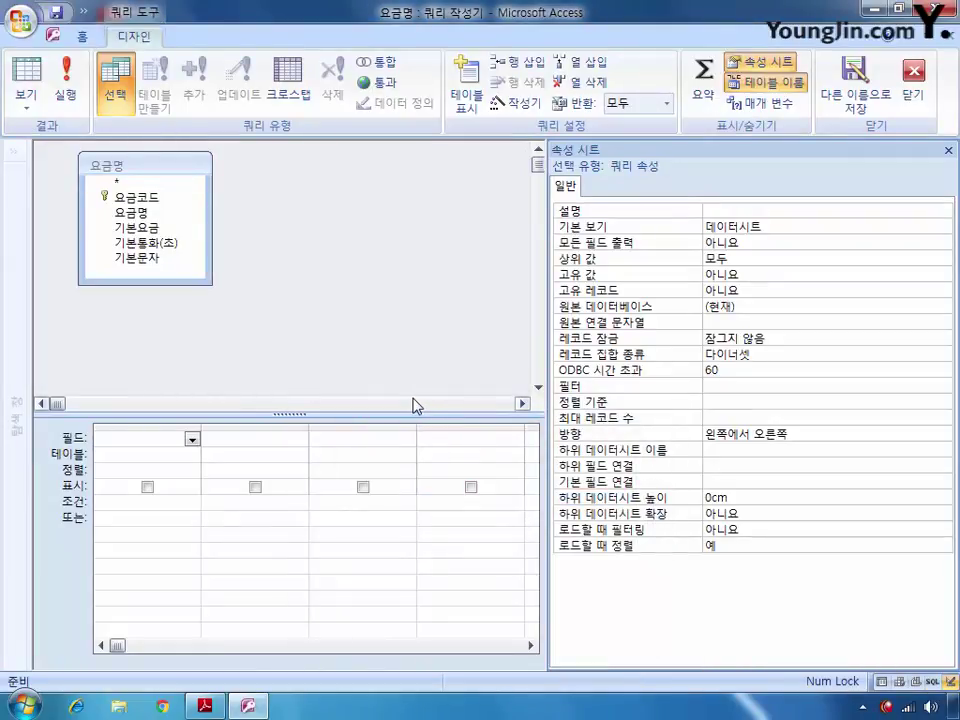
double_click(136, 197)
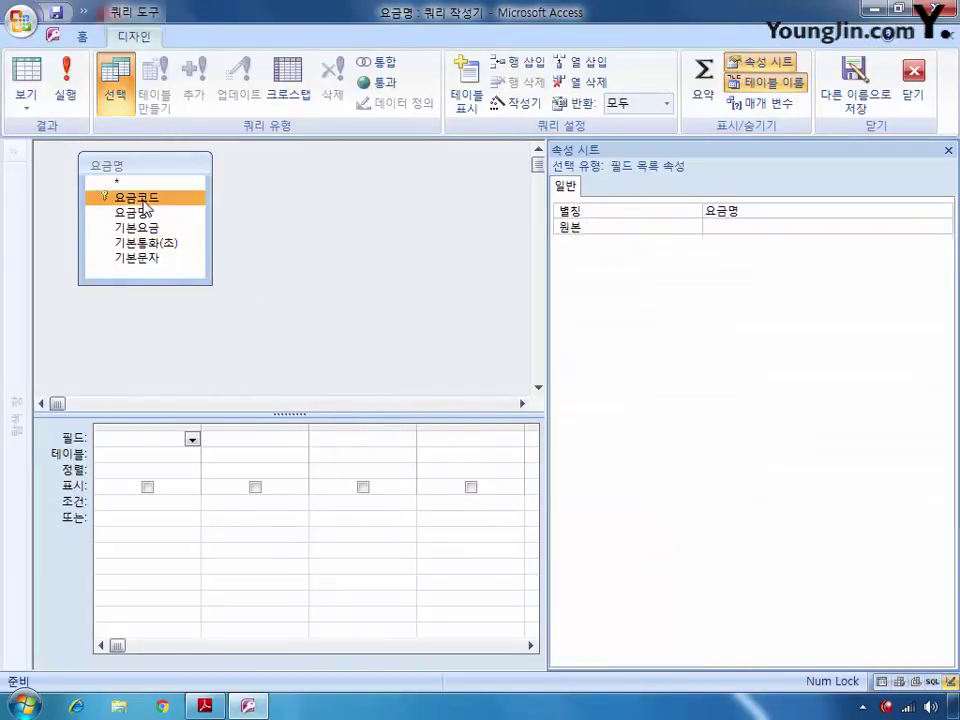
click(912, 80)
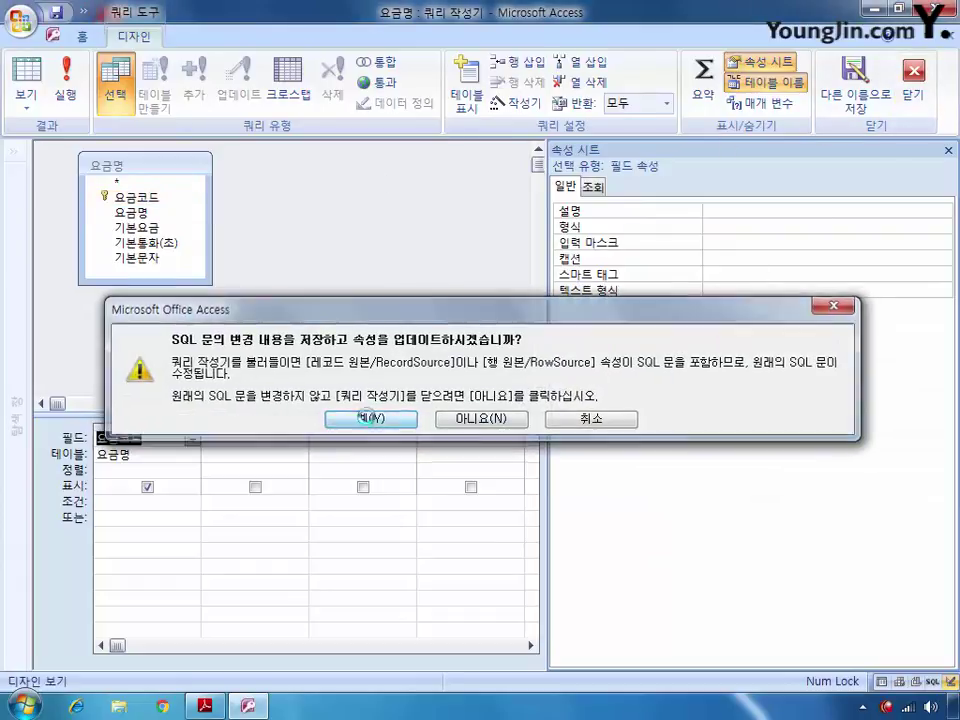
click(370, 420)
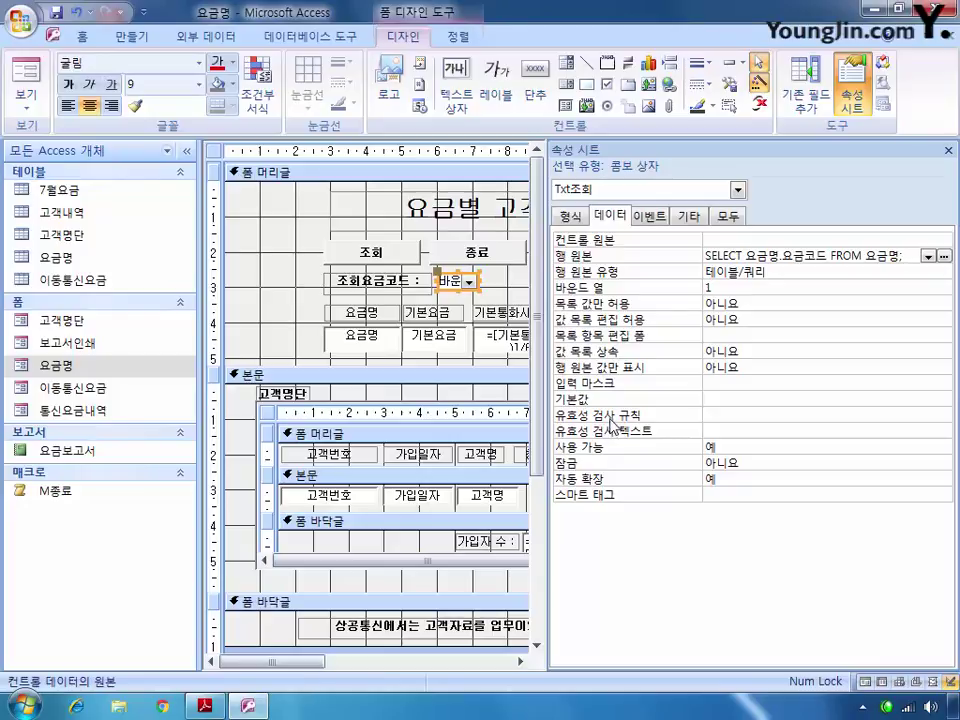
click(950, 40)
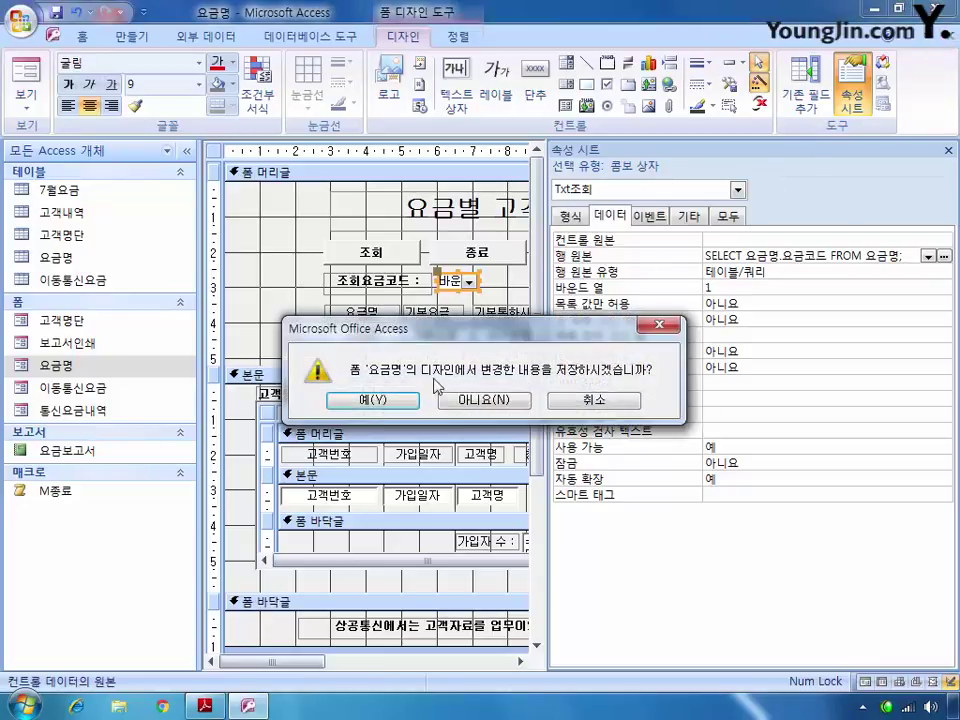
click(375, 399)
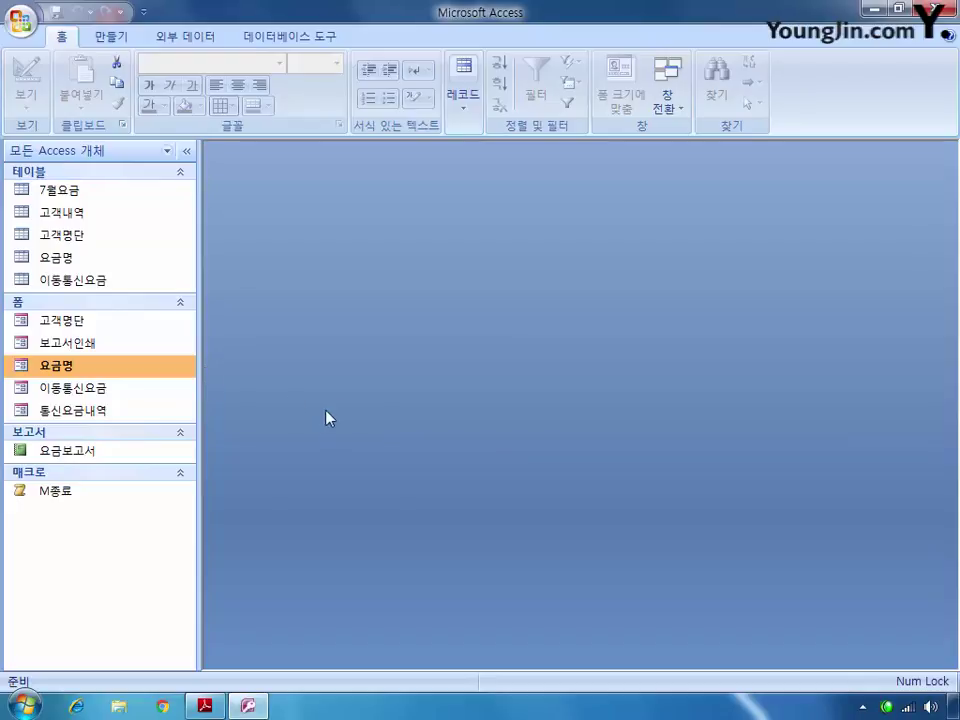
Open the 통신요금내역 form in design view and place a command button about 1 cm square in the form footer (폼 바닥글)
right_click(93, 417)
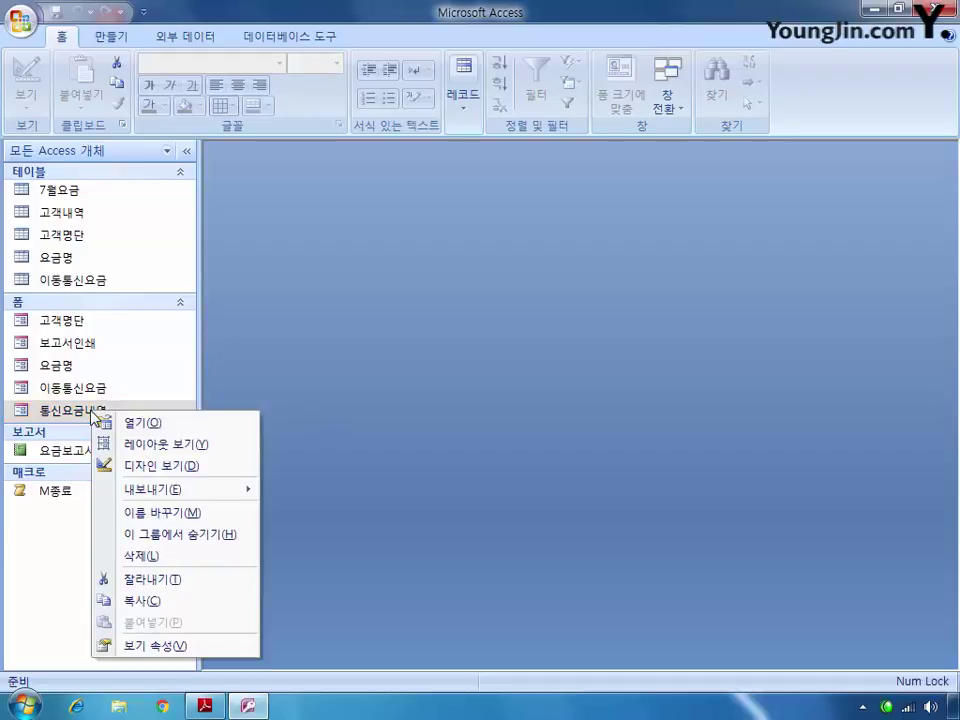
click(112, 463)
double_click(446, 177)
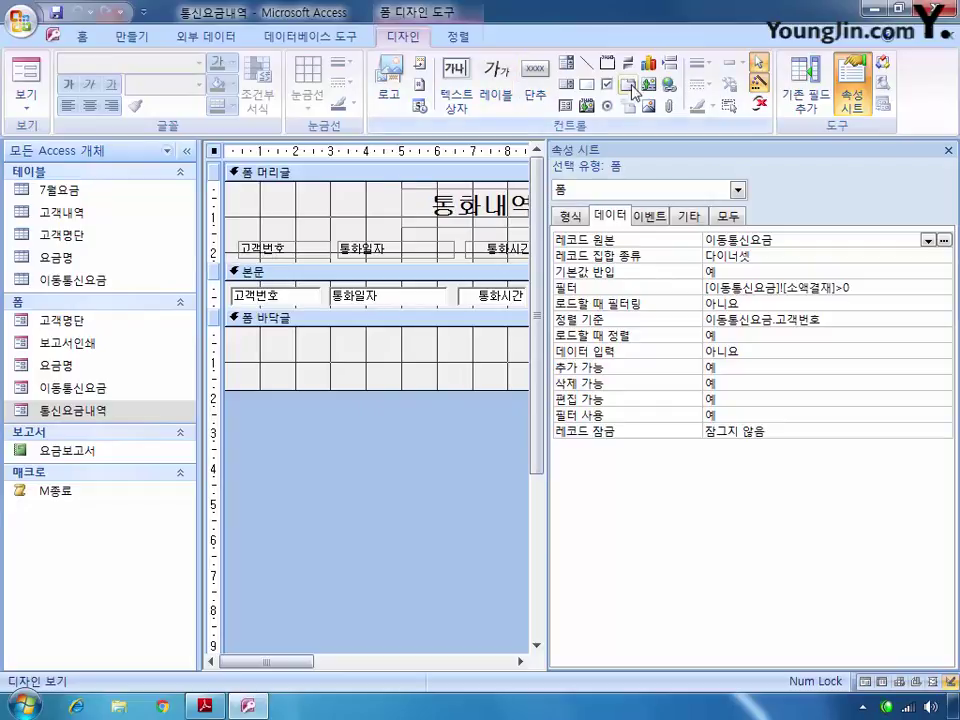
click(537, 110)
drag(388, 341, 426, 377)
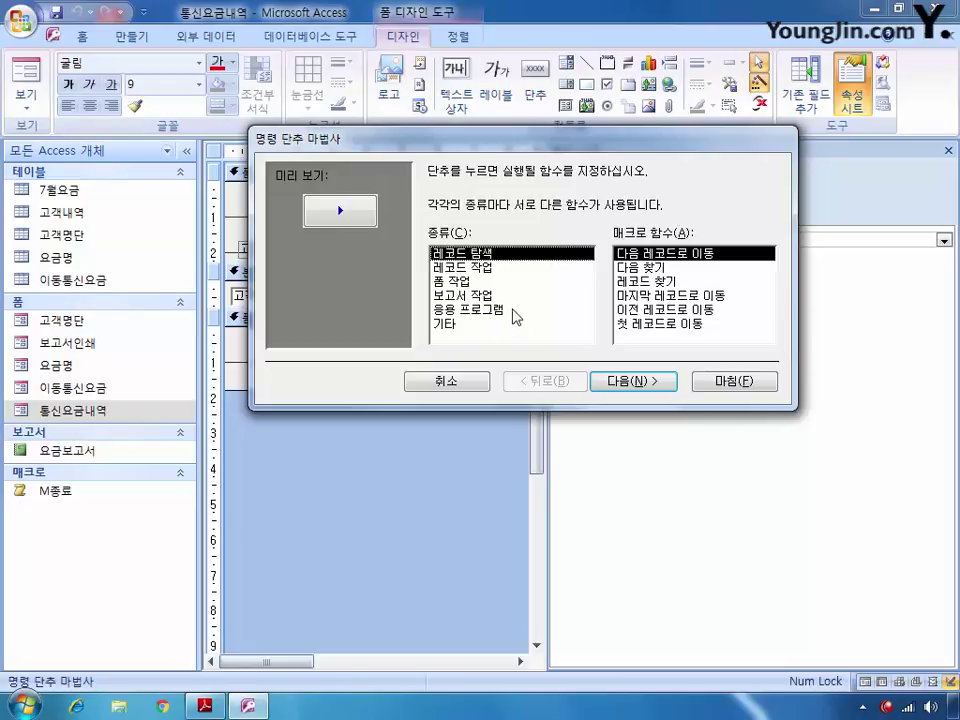
Assign the 레코드 탐색 action 마지막 레코드로 이동 to the new button and give it the 마지막으로 이동 picture
click(465, 283)
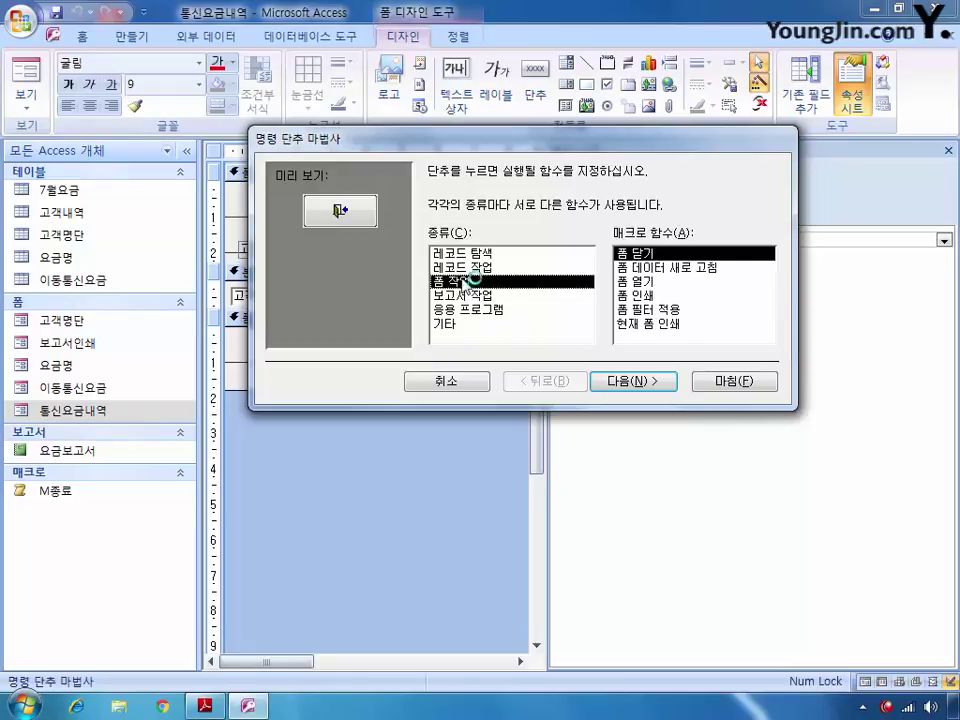
click(466, 257)
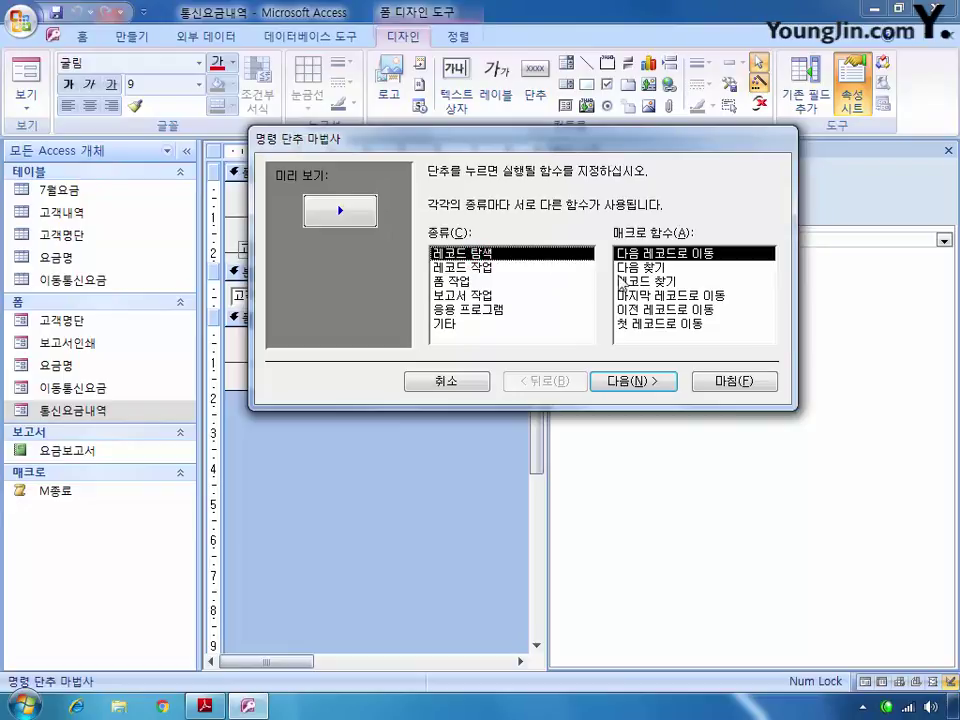
click(661, 297)
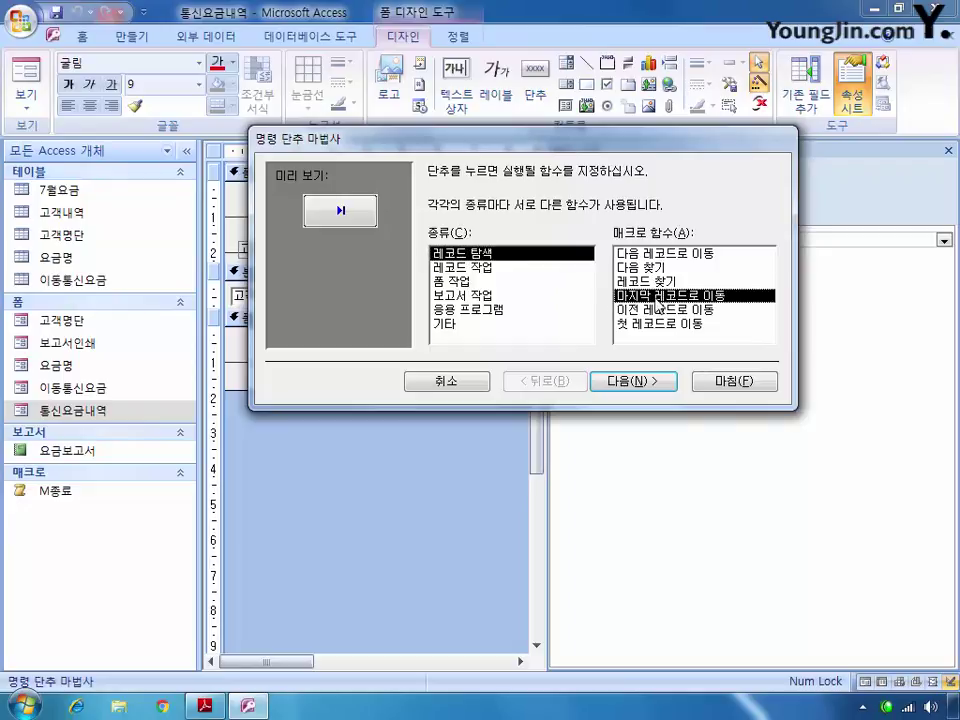
click(645, 383)
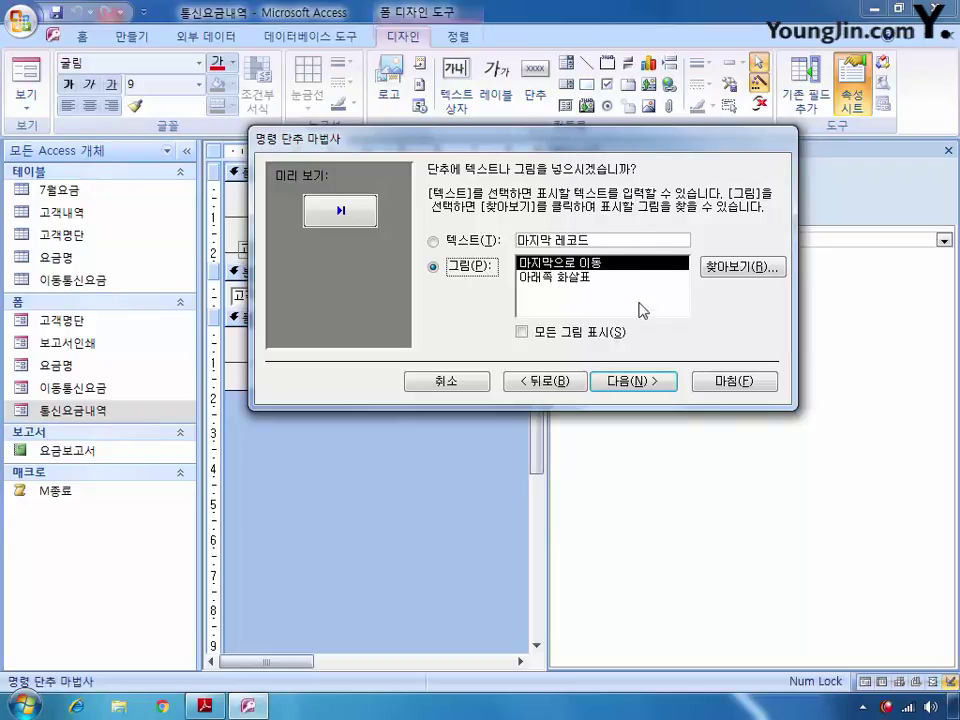
click(643, 387)
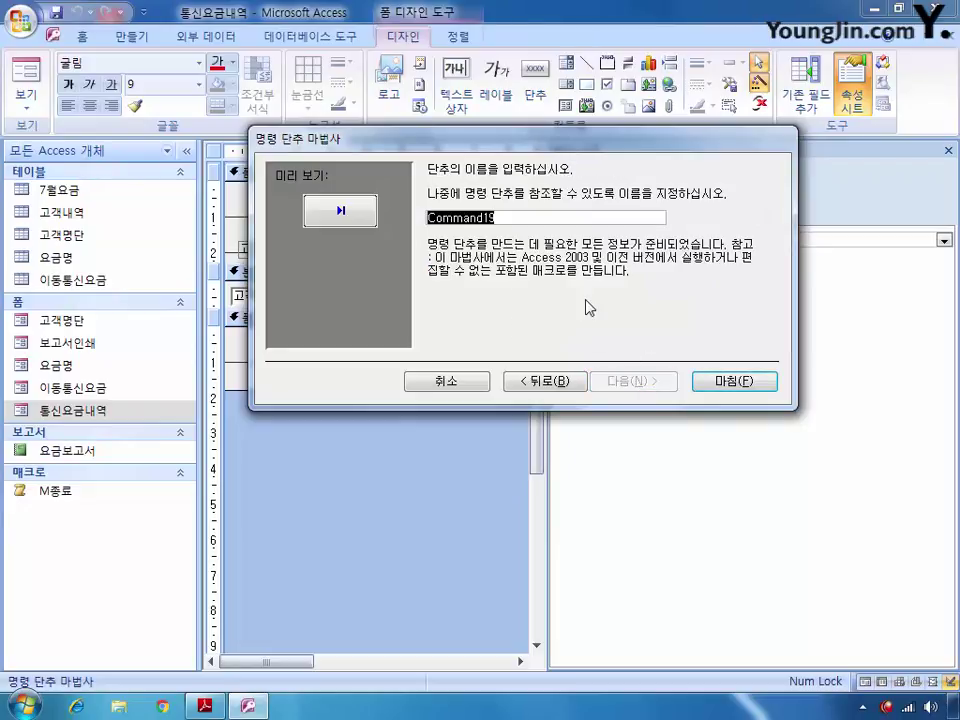
Name the command button Cmd마지막 and finish the Command Button Wizard
text(ㅇ)
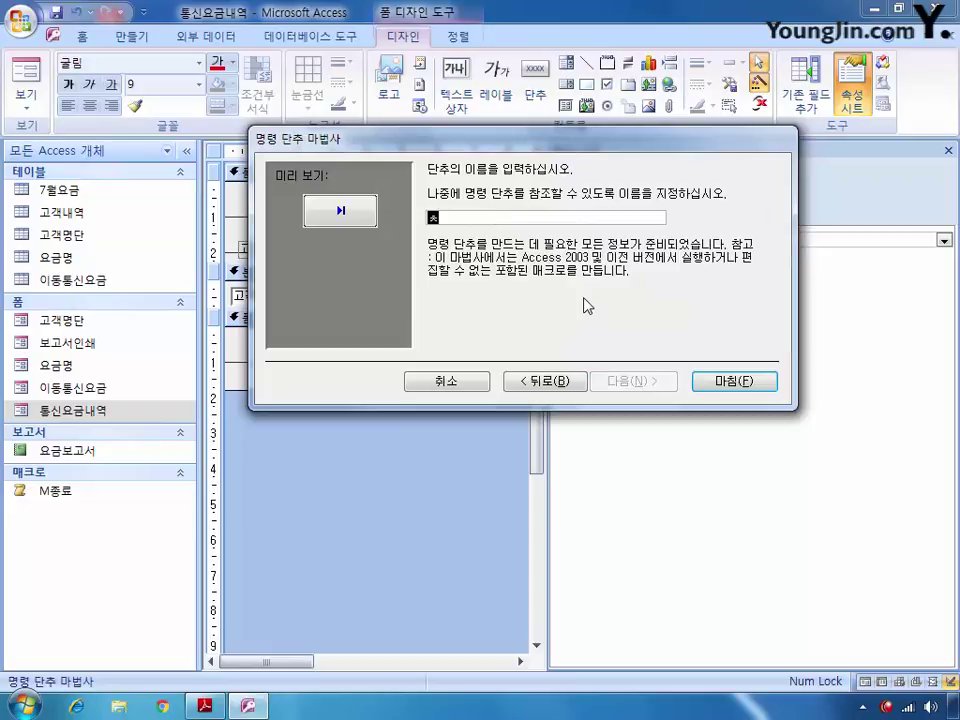
key(BackSpace)
text(Dc)
key(BackSpace)
key(BackSpace)
text(Cmdㅁㅏ지막)
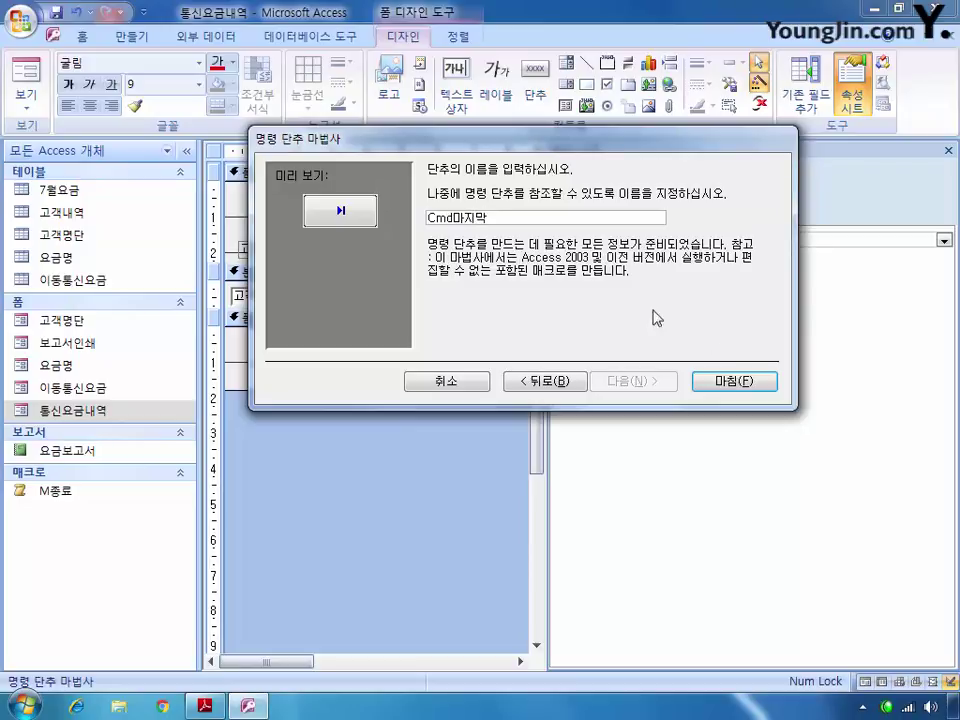
click(750, 384)
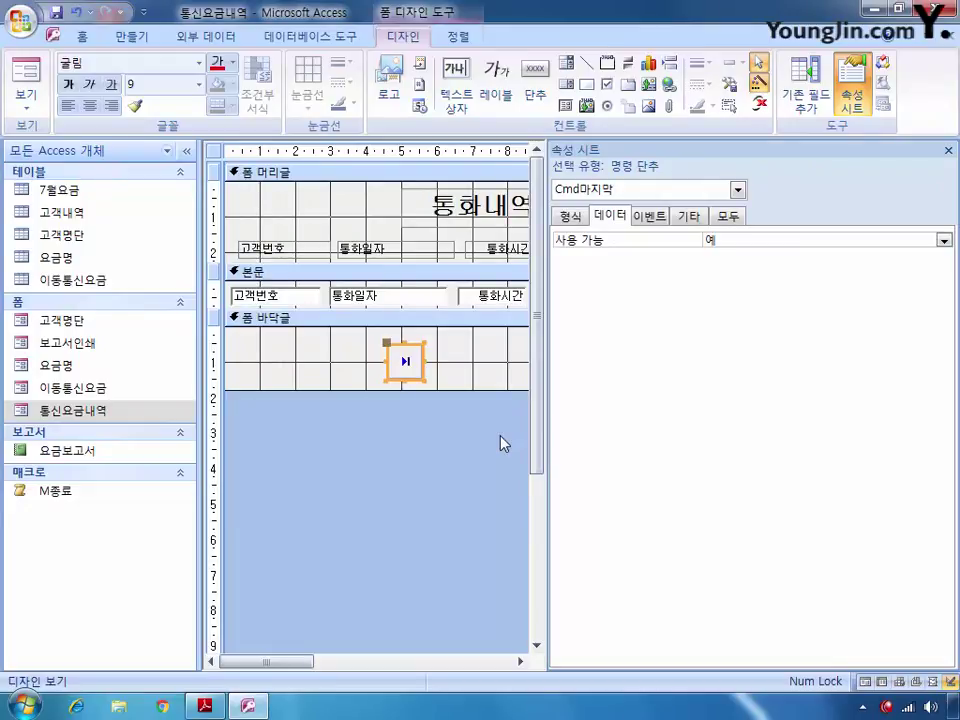
Open the macro builder (매크로 작성기) for the On Click event of the Cmd검색 button
click(459, 367)
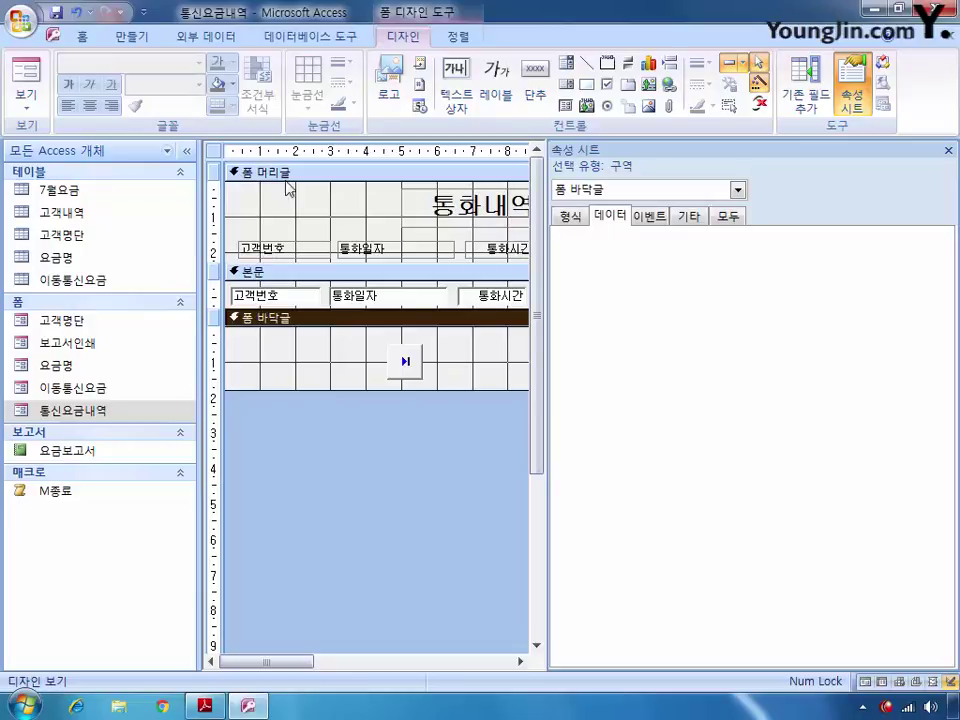
click(215, 152)
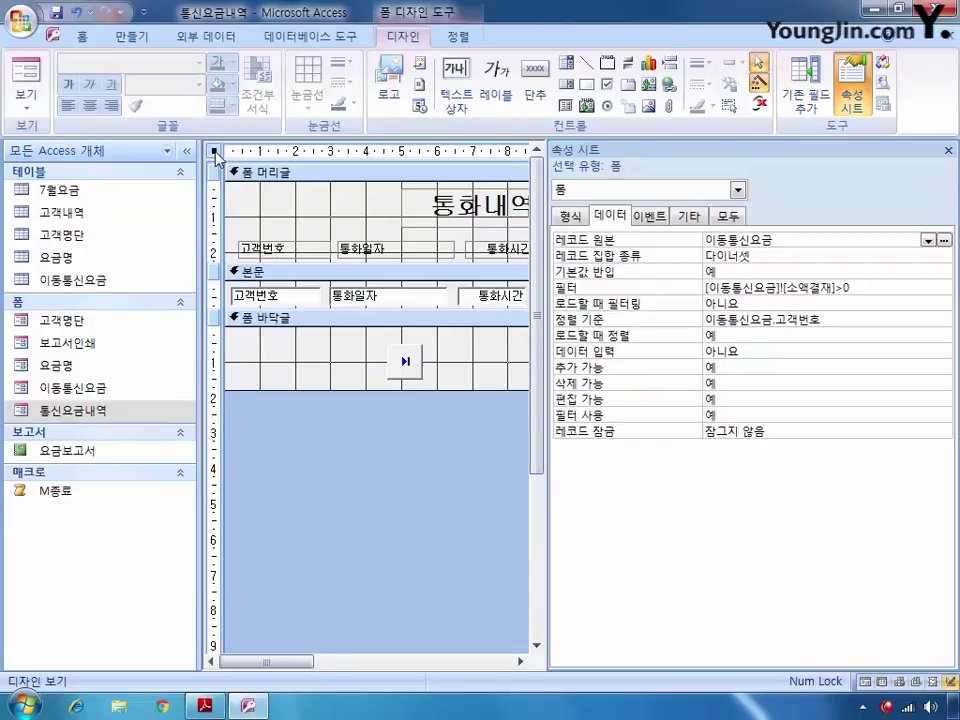
click(737, 190)
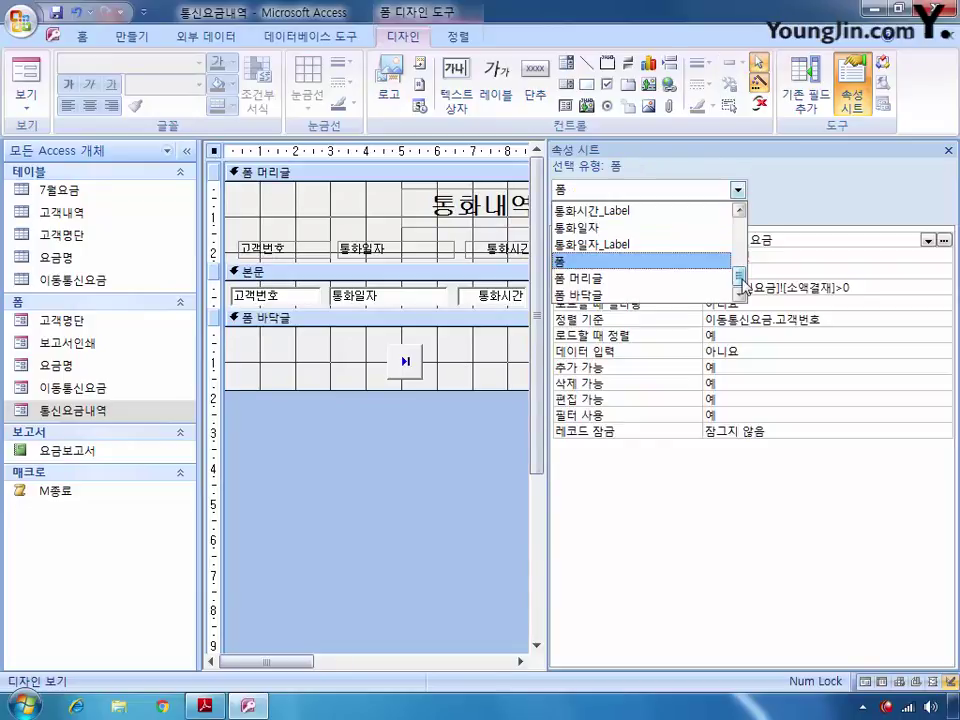
drag(741, 277, 739, 220)
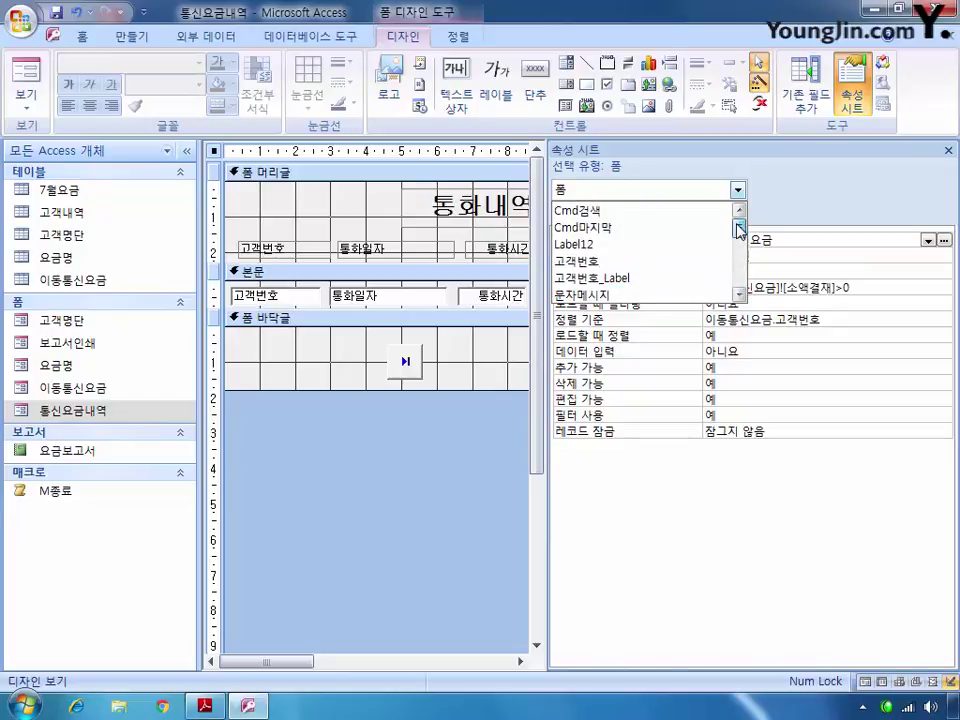
click(640, 211)
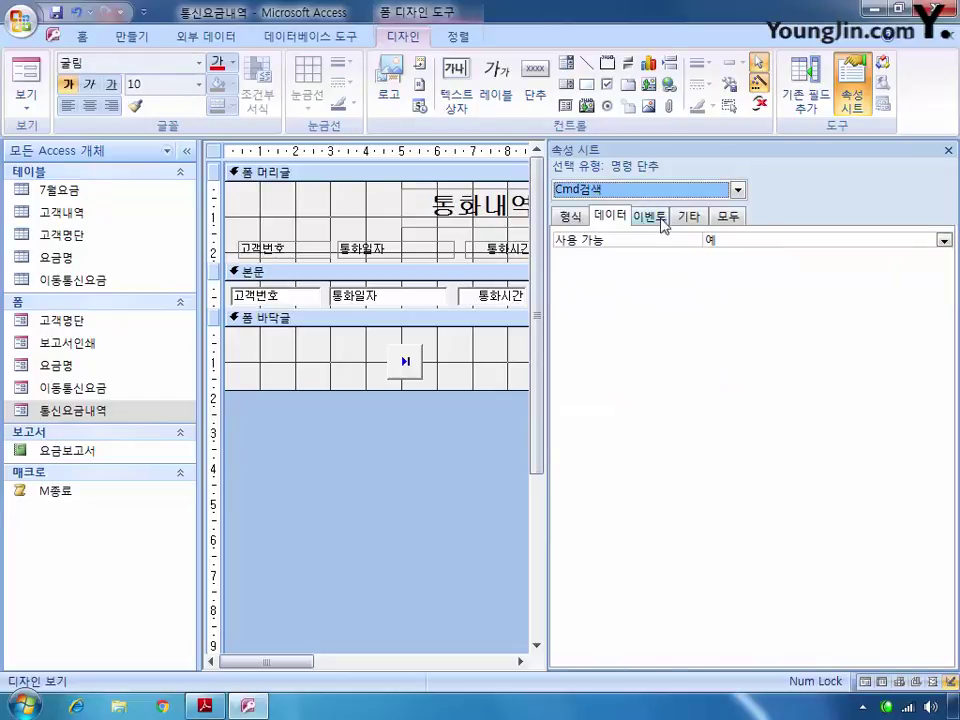
click(651, 217)
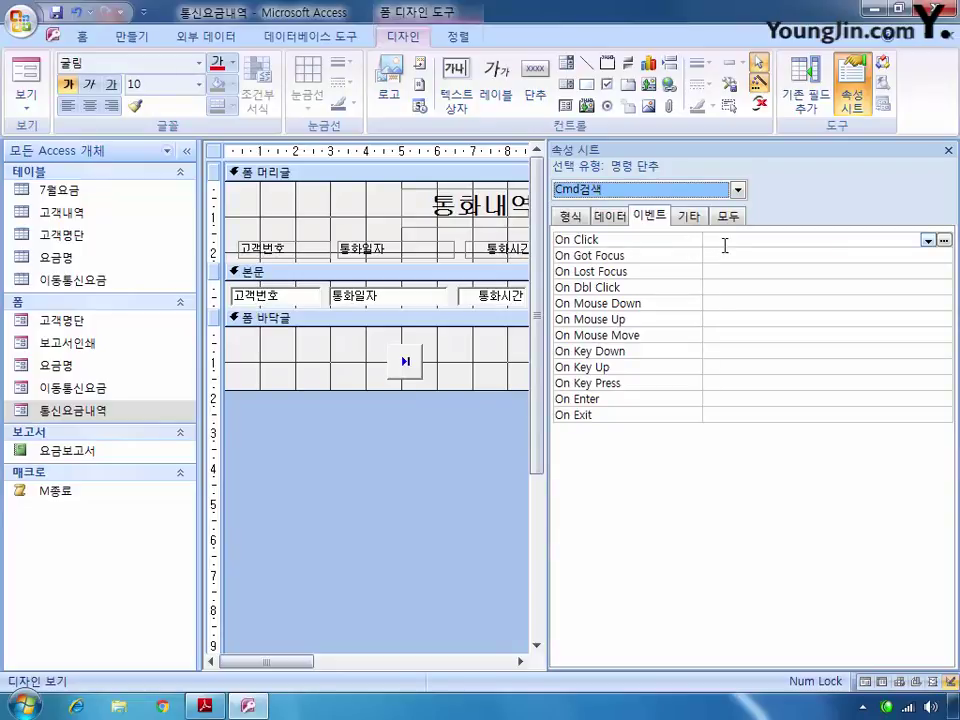
click(730, 242)
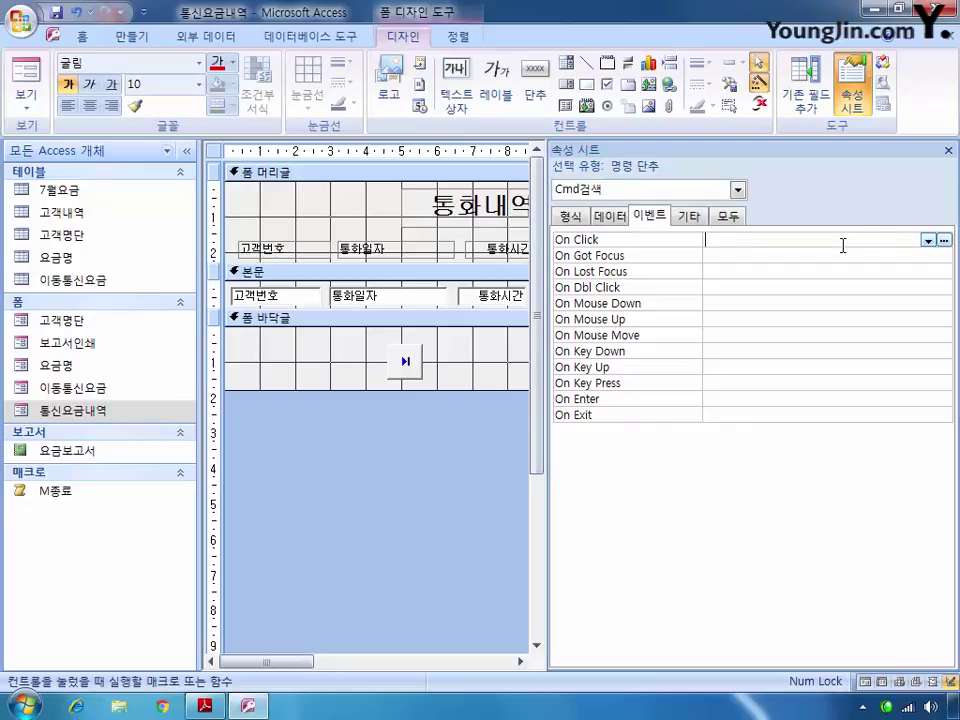
click(943, 240)
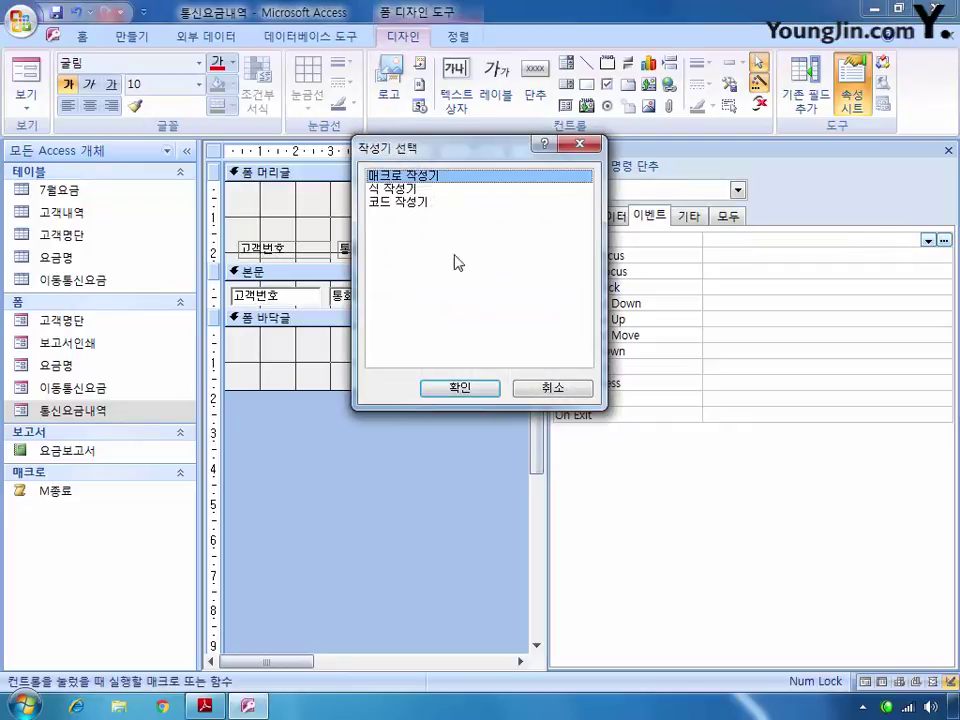
click(460, 387)
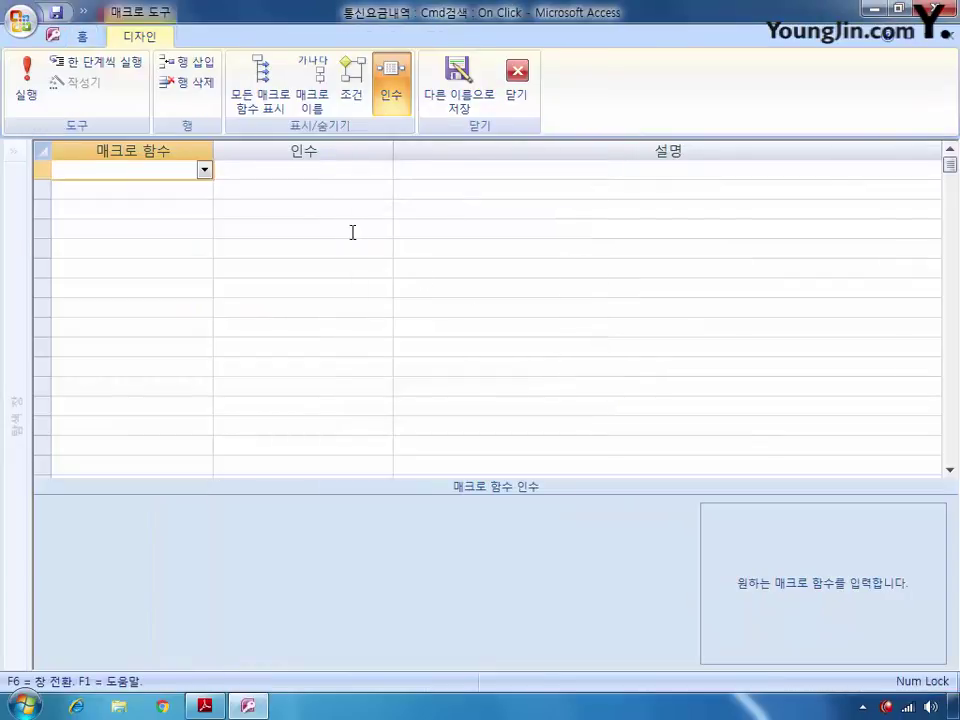
Add an ApplyFilter action to the macro with the Where condition [소액결제]>=1
click(204, 172)
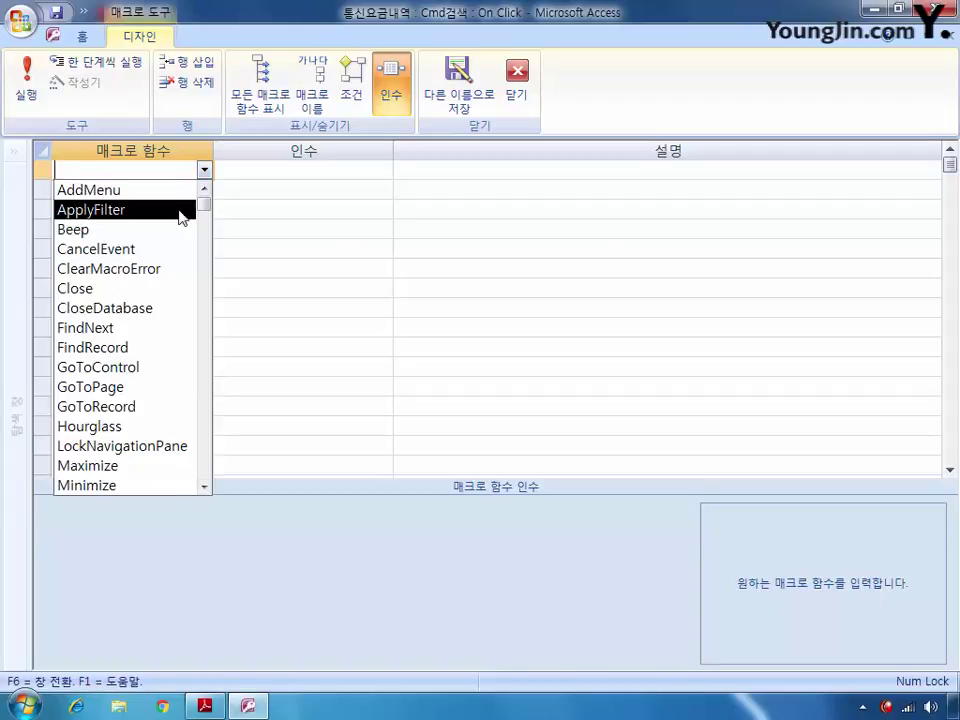
click(180, 211)
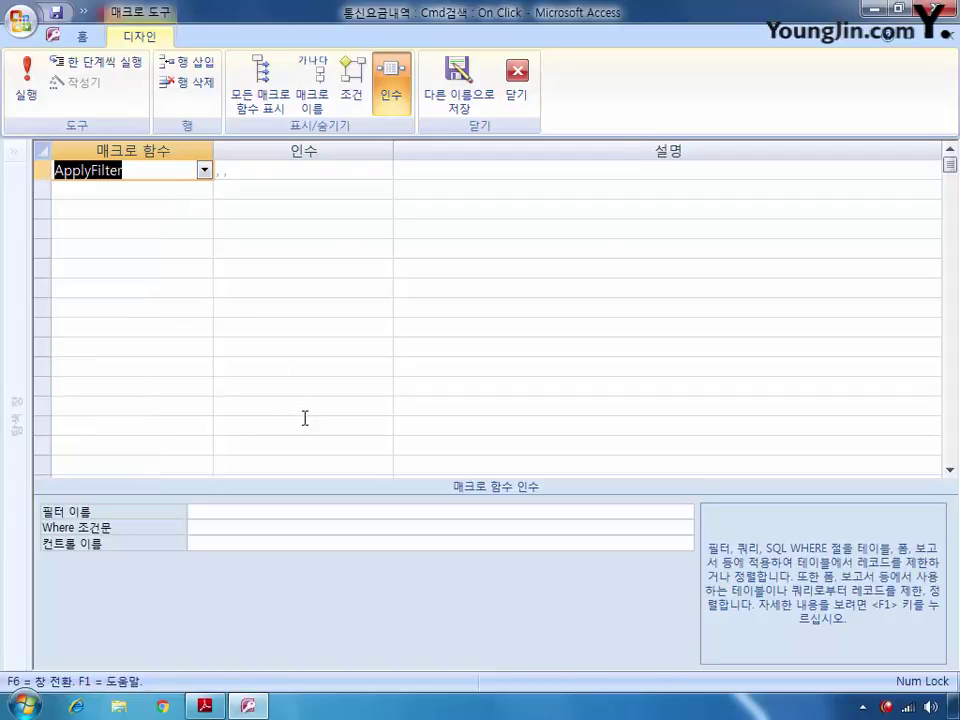
click(216, 526)
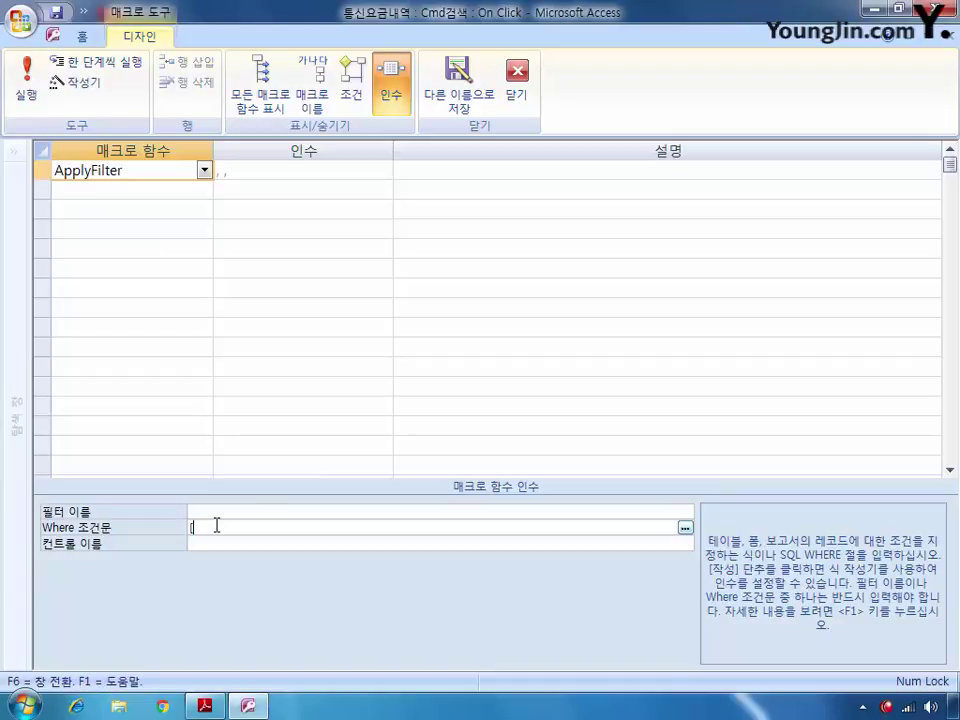
text([소액결제]>=1)
Save the macro as M검색 and close the macro builder, updating the button's On Click property
click(455, 90)
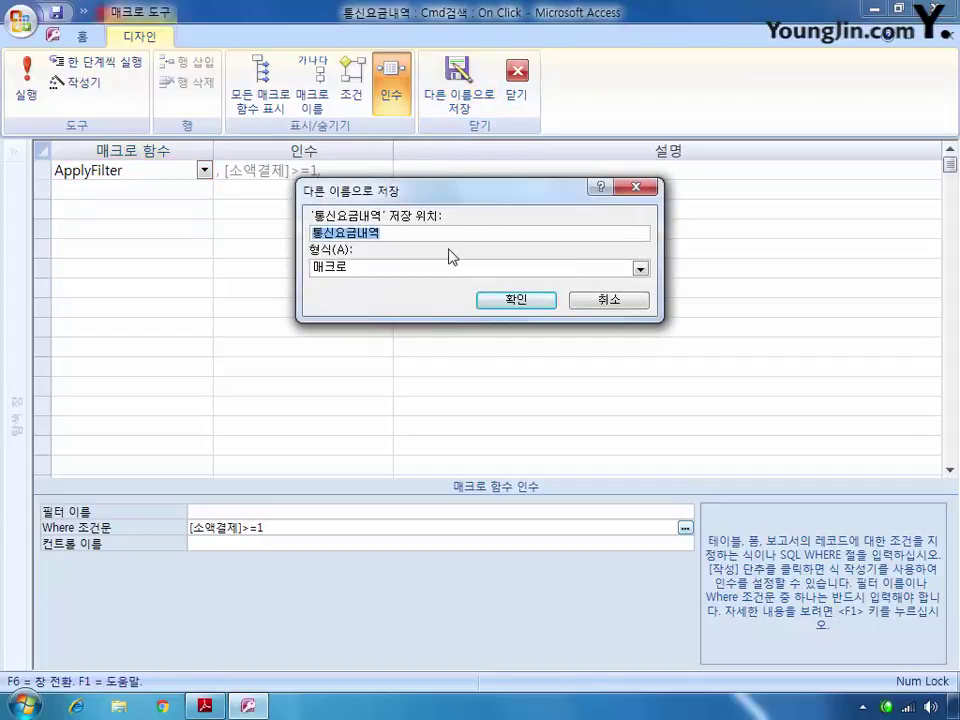
text(M)
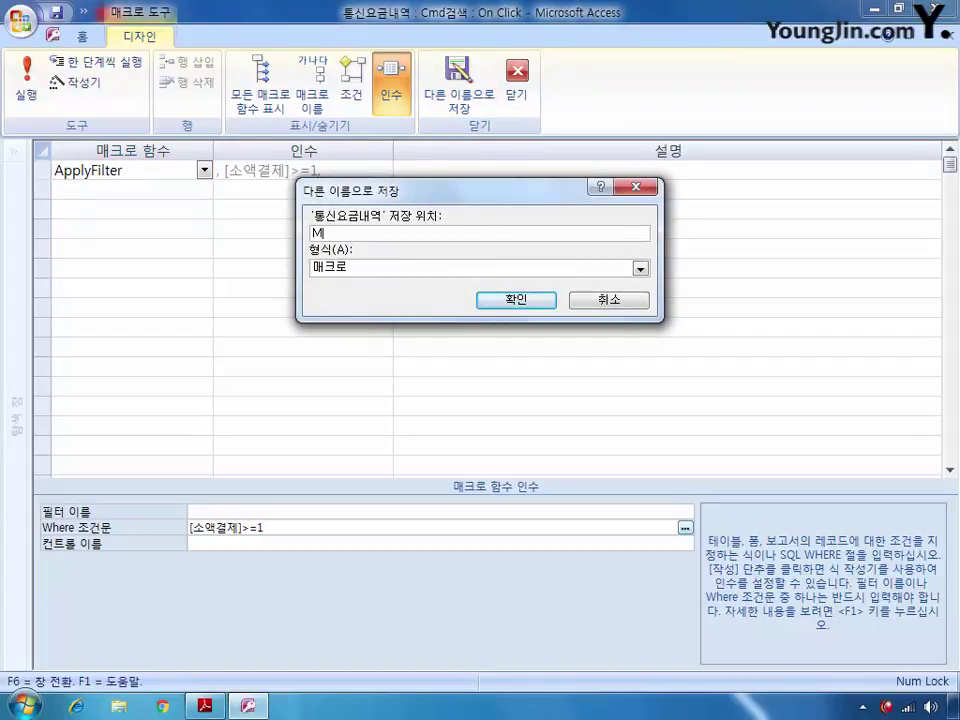
text(검ㅅㅐㄱ)
key(Return)
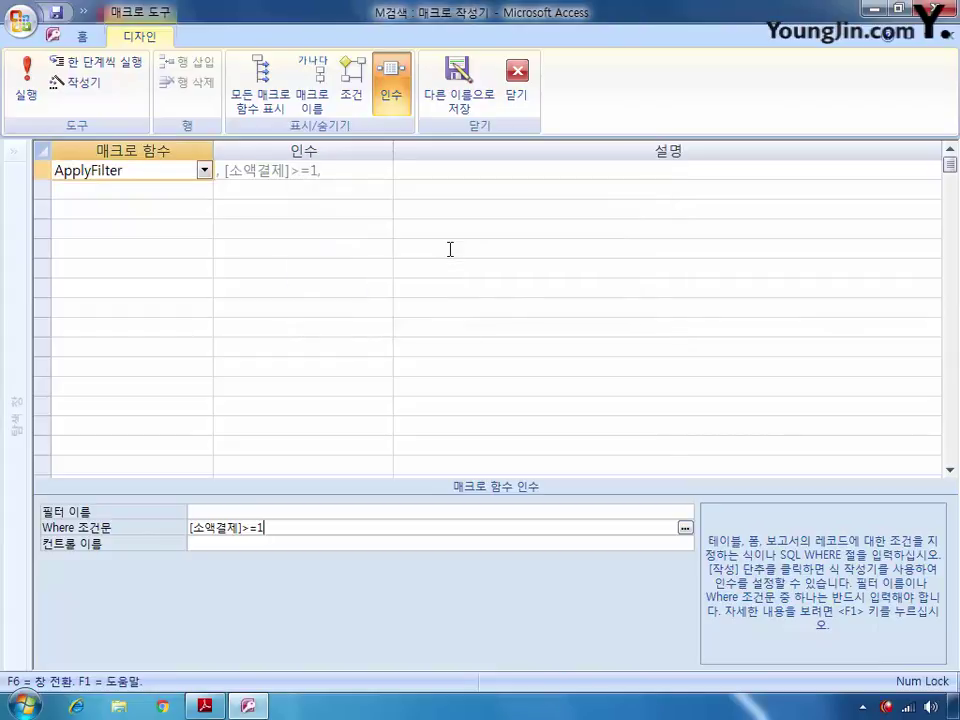
click(514, 90)
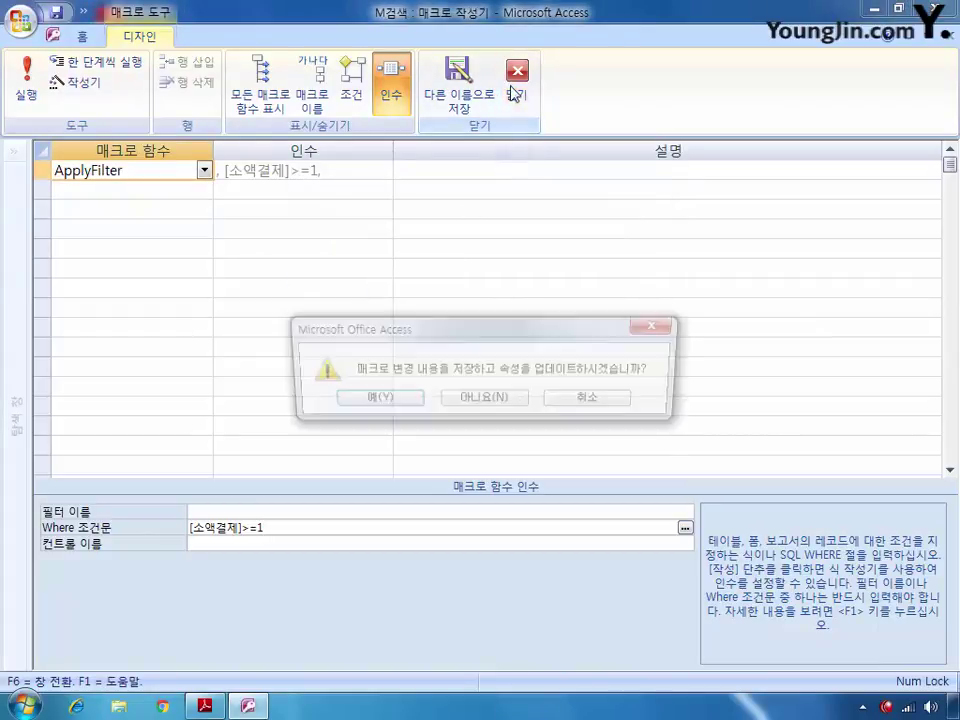
click(382, 398)
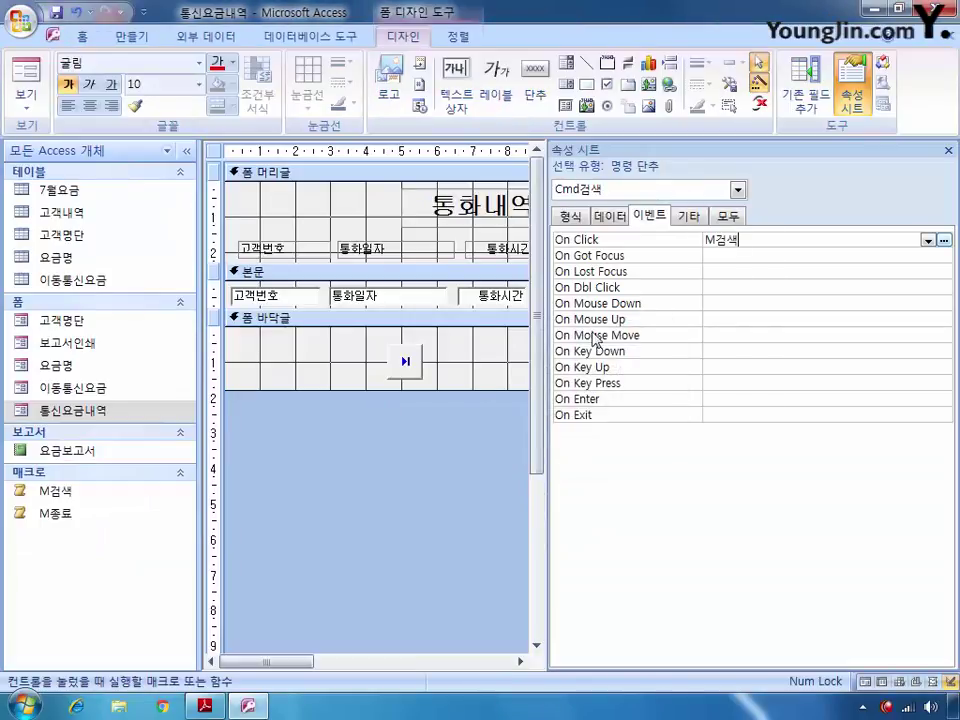
Close the 통신요금내역 form with its changes saved
click(722, 257)
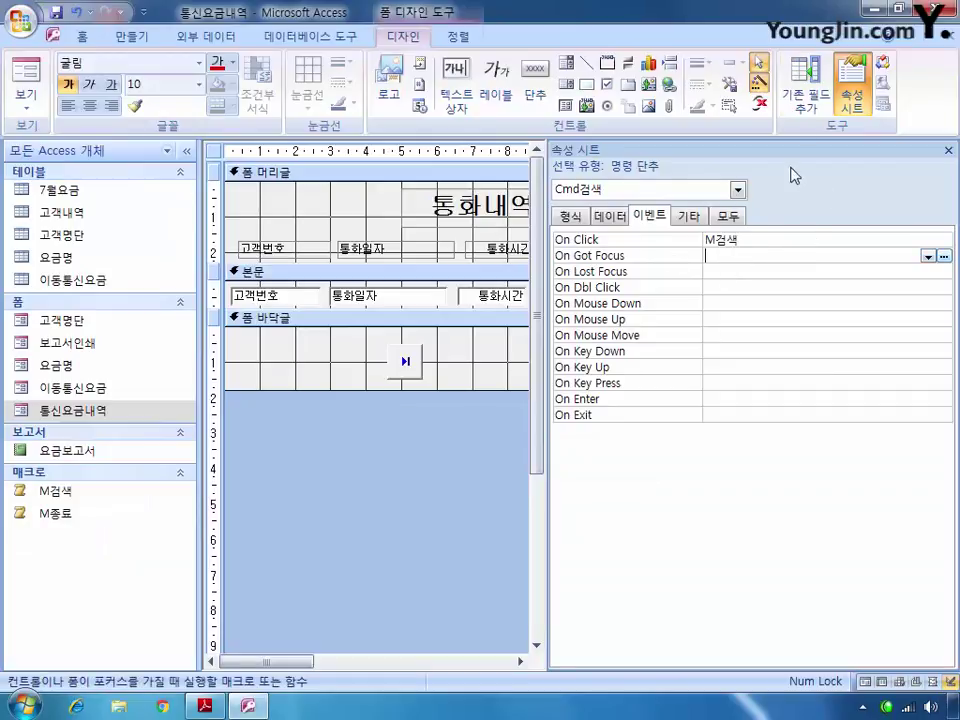
key(ctrl+F4)
click(472, 448)
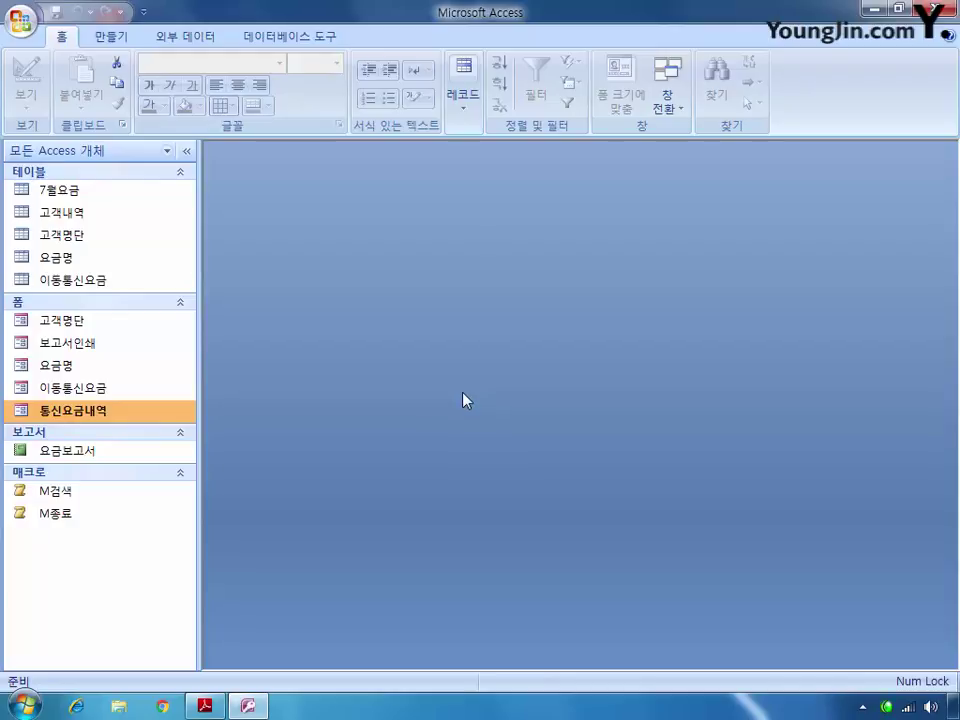
Open the 요금보고서 report in design view and maximize its window
click(85, 451)
right_click(85, 452)
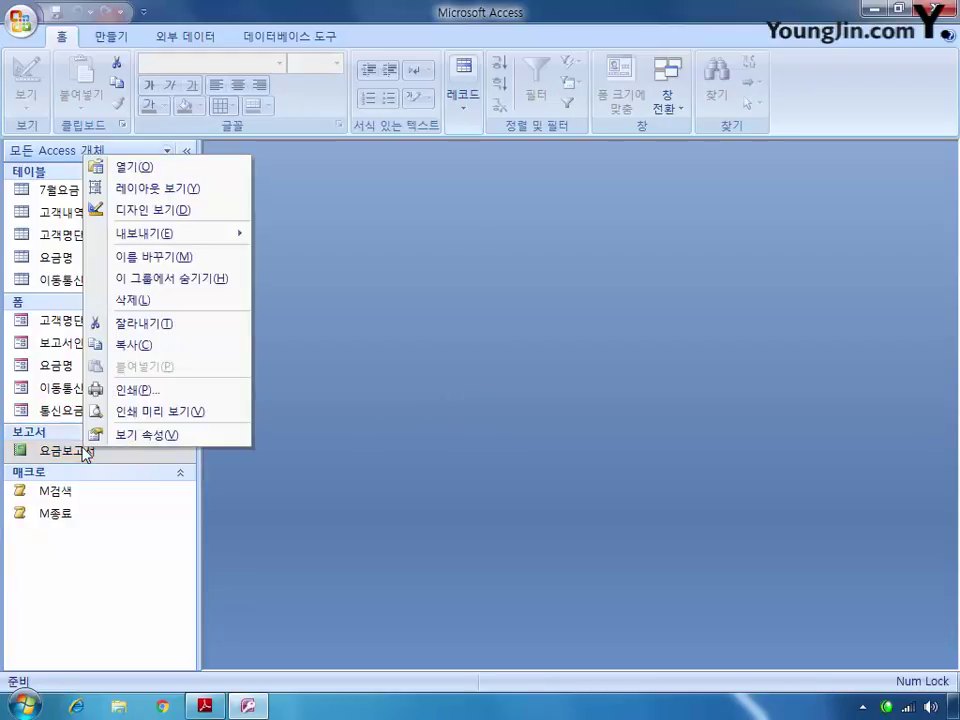
click(186, 210)
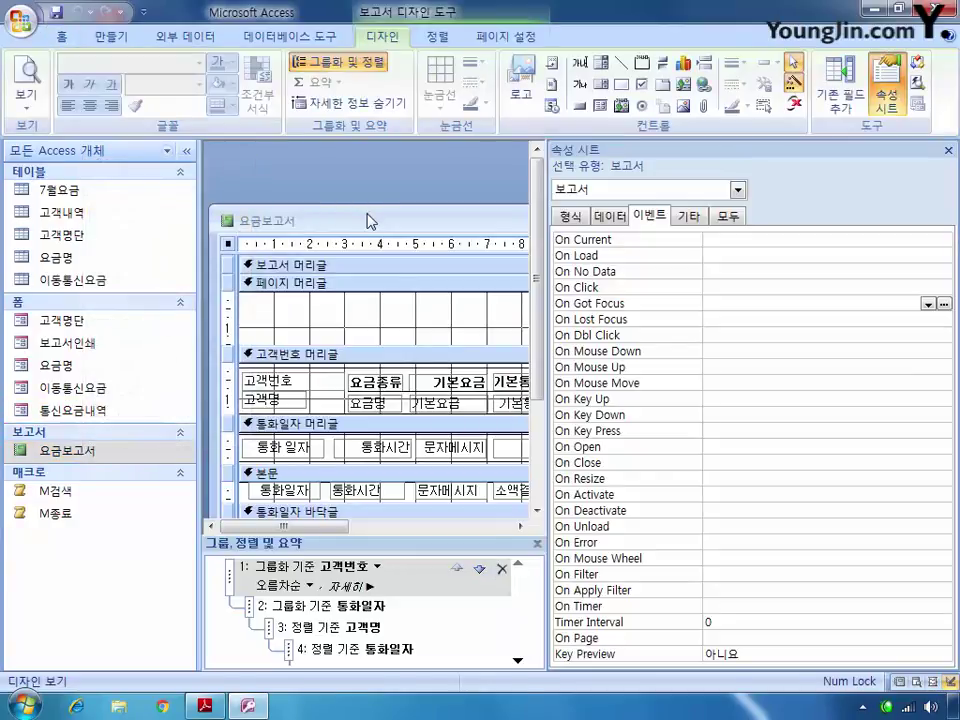
double_click(370, 220)
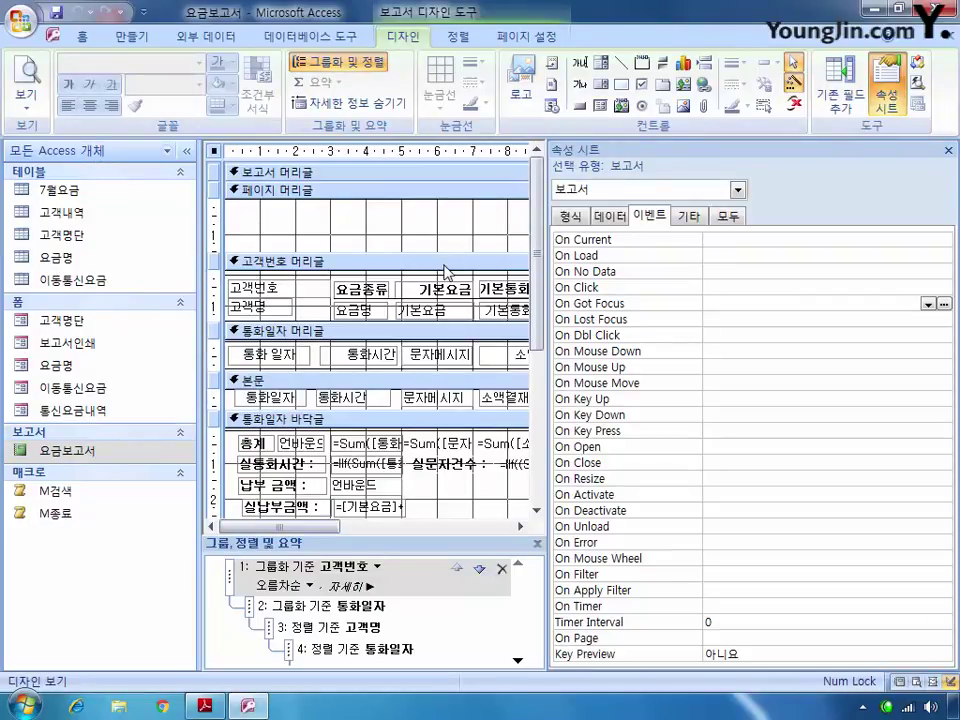
Add a label reading 이동통신요금 to the page header, about 5.3 cm wide and 0.8 cm high
click(580, 84)
drag(279, 207, 466, 234)
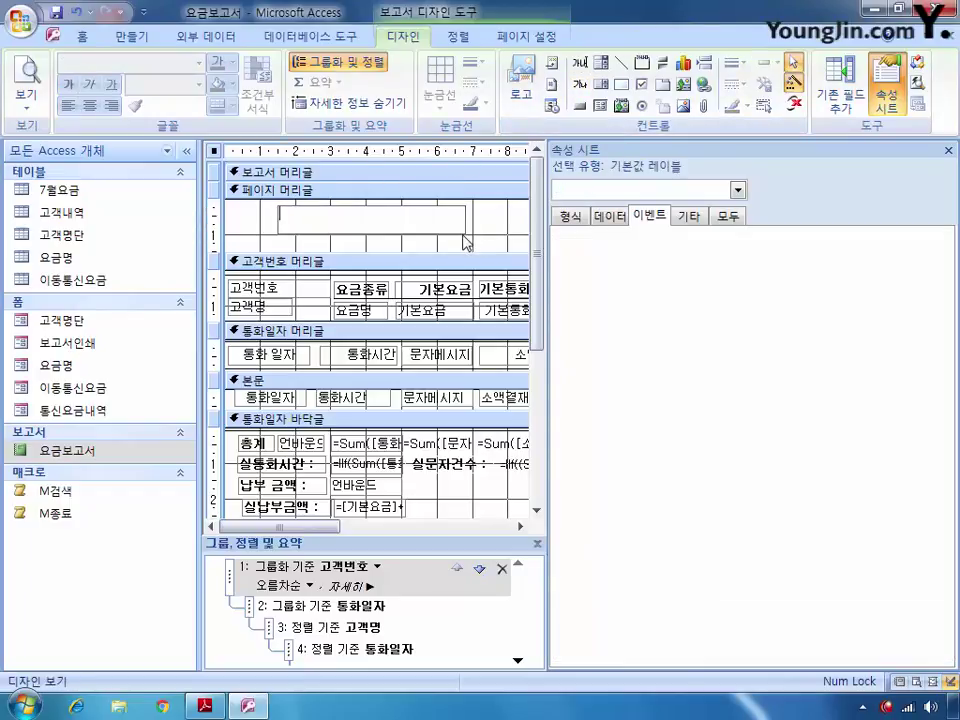
text(이동통신)
text(요금)
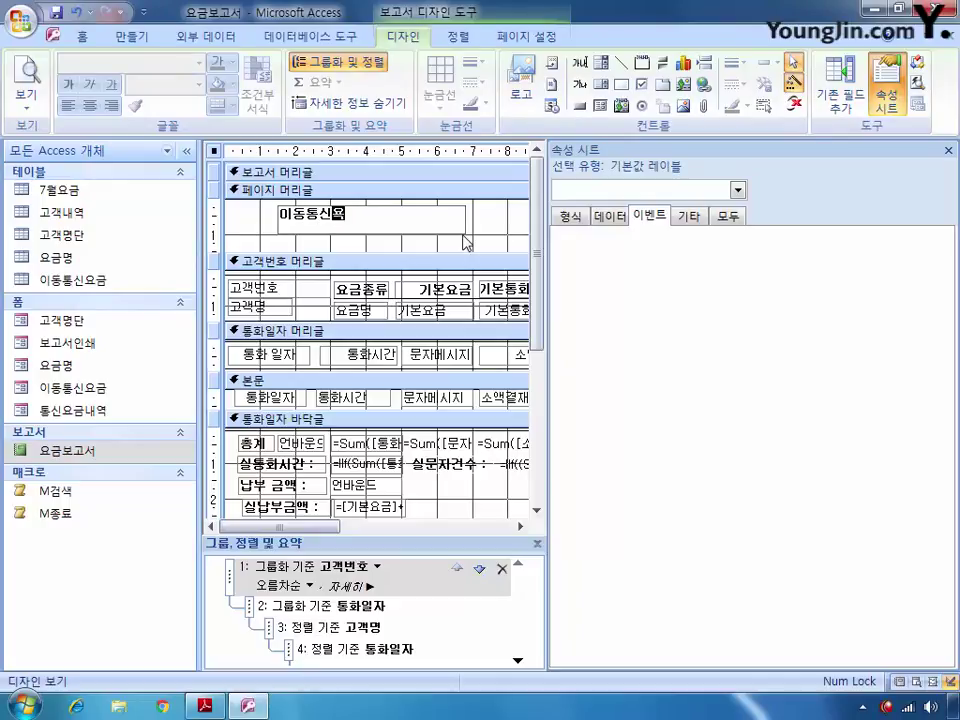
click(476, 242)
Name the page header title label L머리글 and set its font size to 20
click(455, 228)
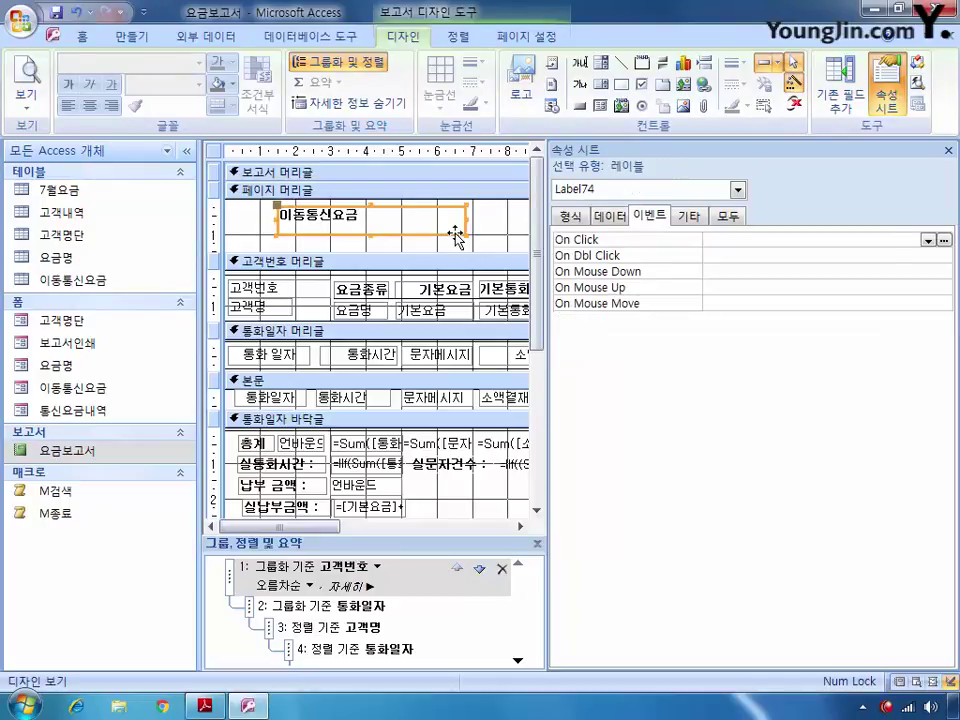
click(726, 220)
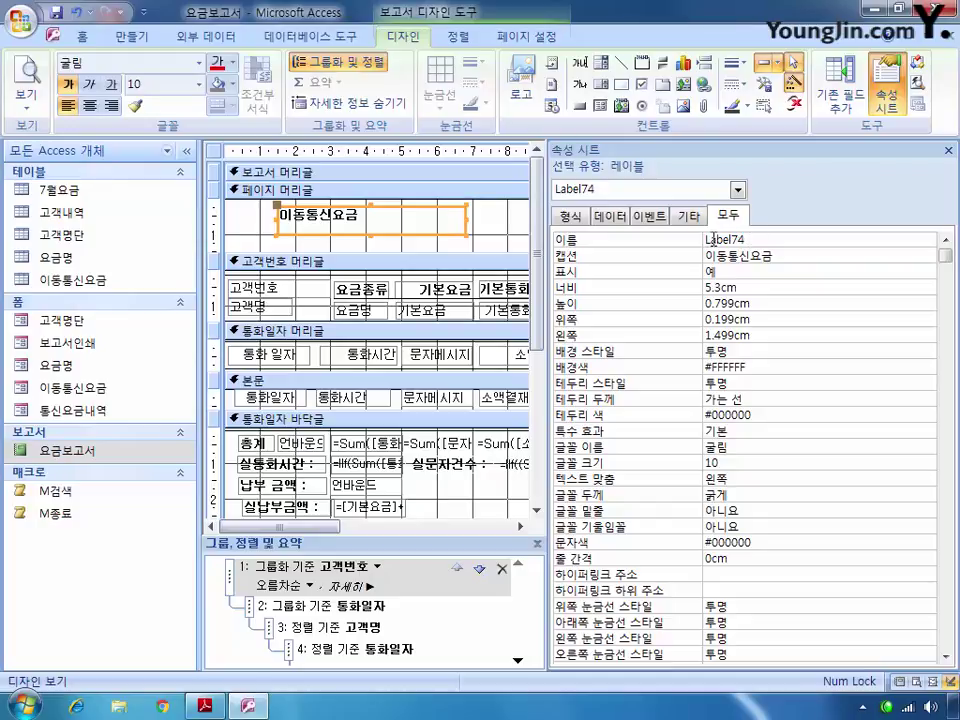
click(806, 238)
double_click(783, 240)
text(네머리글)
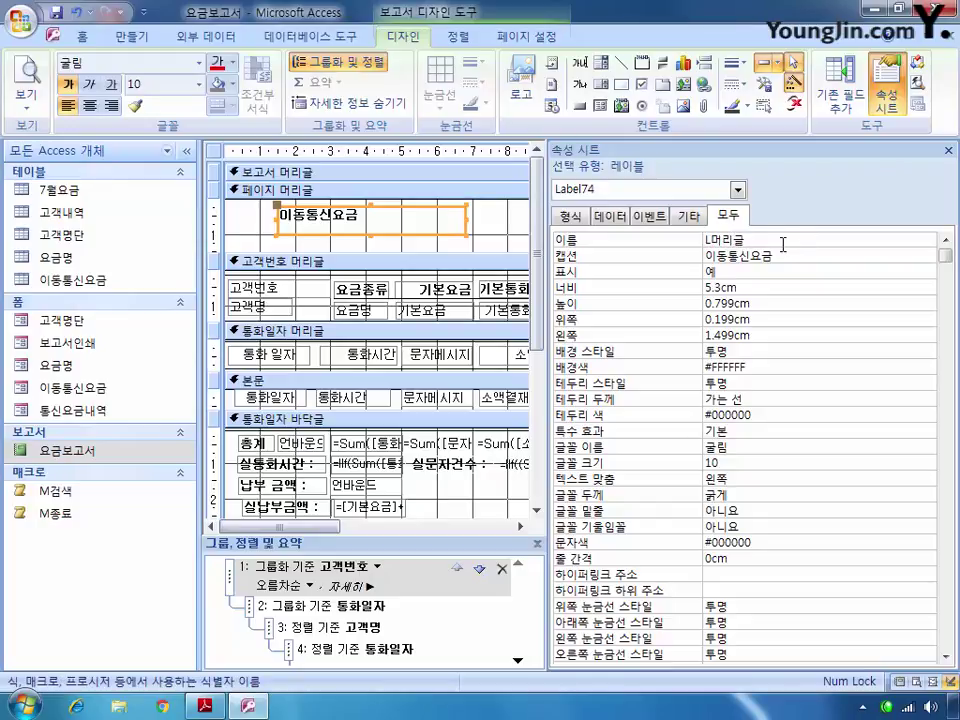
click(688, 463)
text(20)
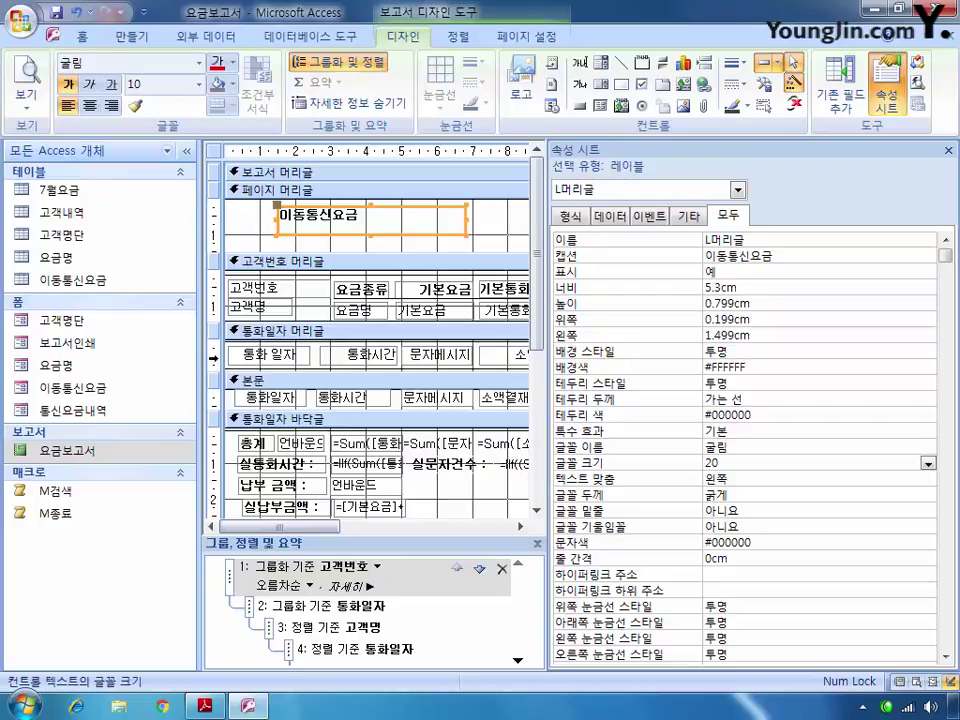
Set the font of all labels in the 통화일자 header to 돋움 with the weight 굵게
click(213, 357)
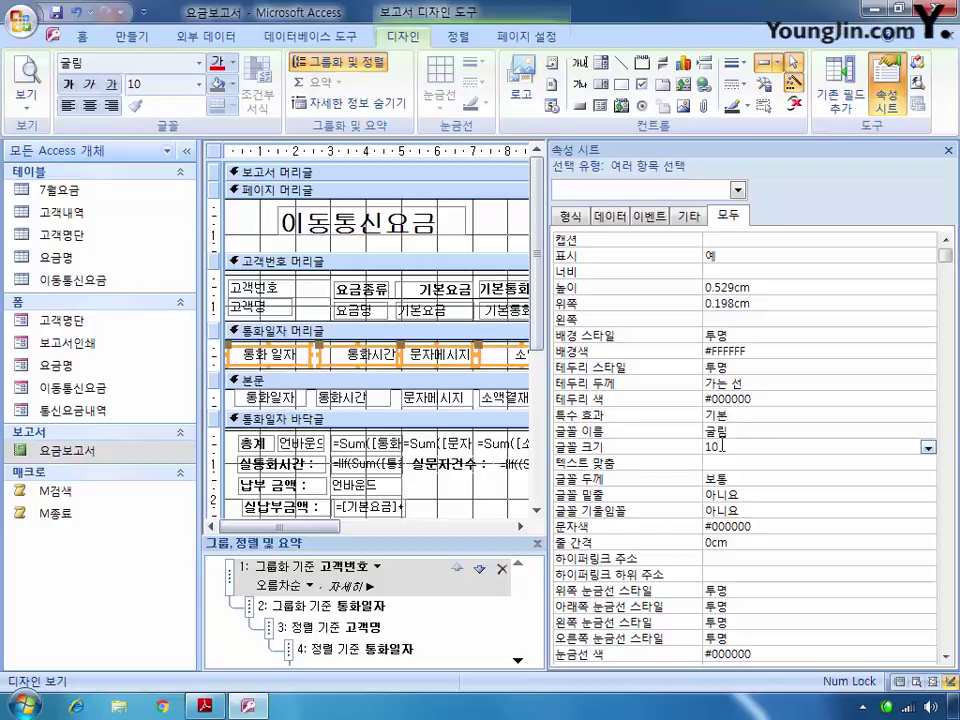
click(680, 432)
text(돋움)
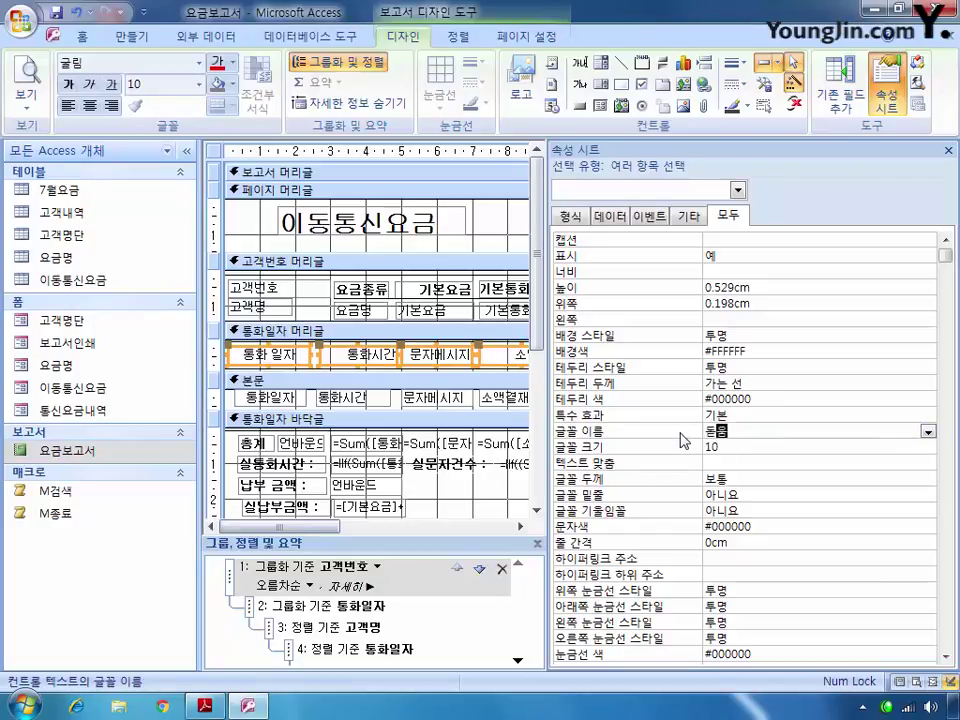
key(Return)
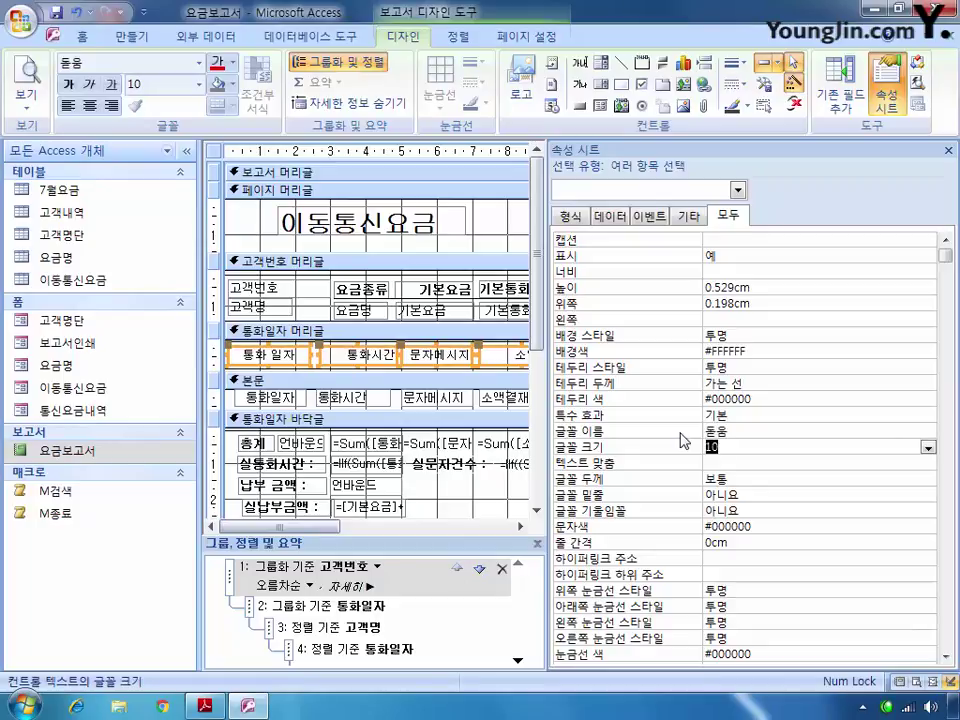
key(Return)
key(Return)
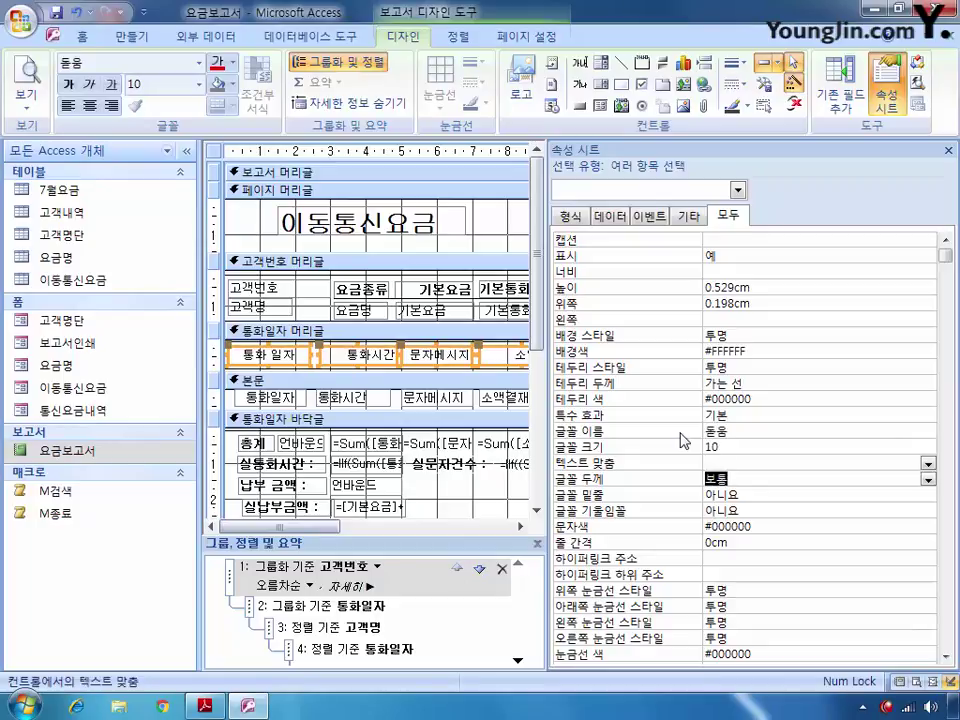
click(928, 480)
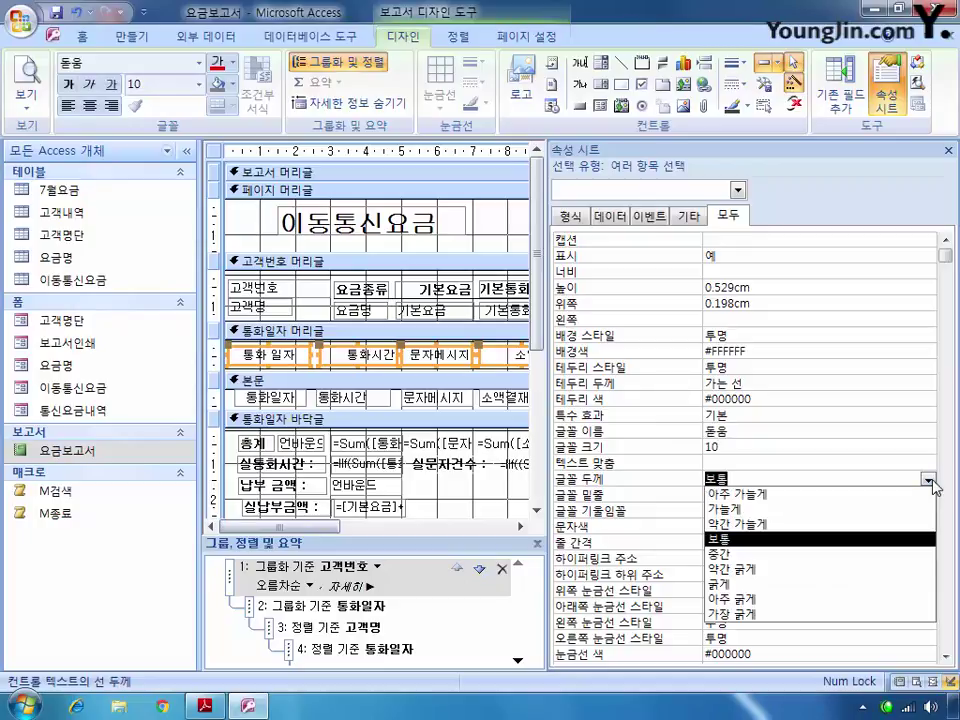
click(797, 583)
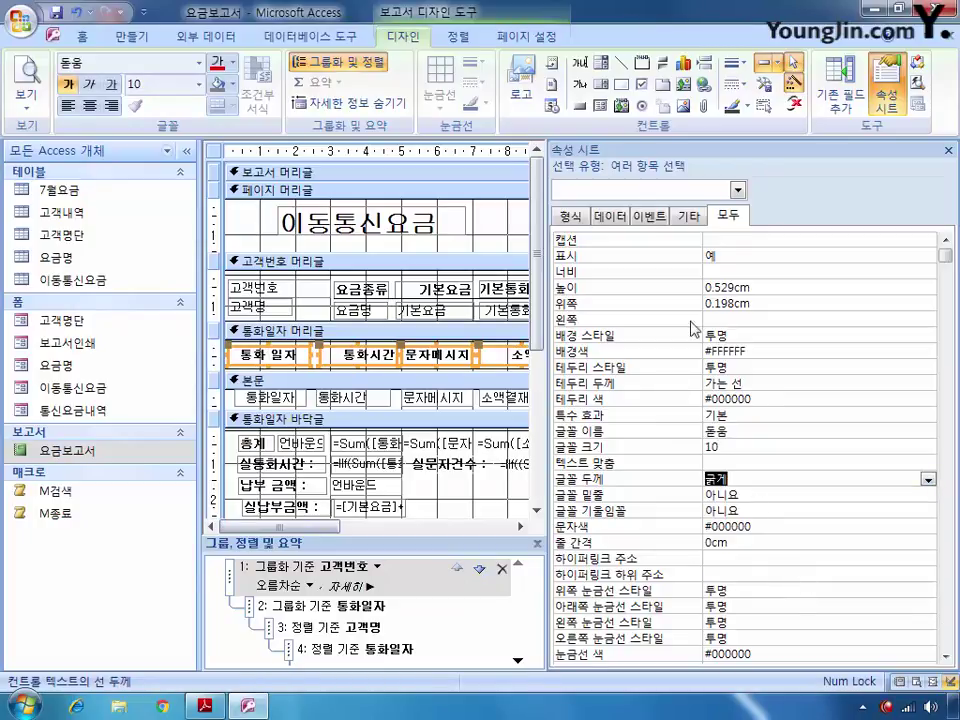
Set the control source of Txt금액 to =[Txt시간]/60*50+[Txt문자]*30
click(737, 189)
mouse_move(739, 229)
mouse_down()
mouse_move(743, 260)
mouse_move(739, 253)
mouse_up()
click(680, 224)
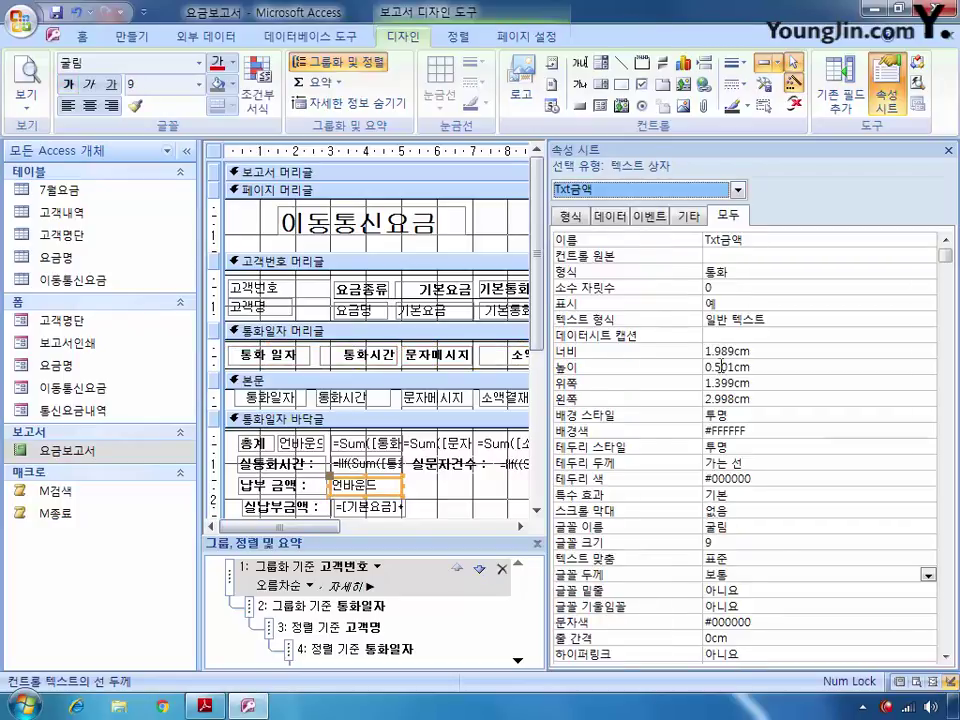
click(747, 256)
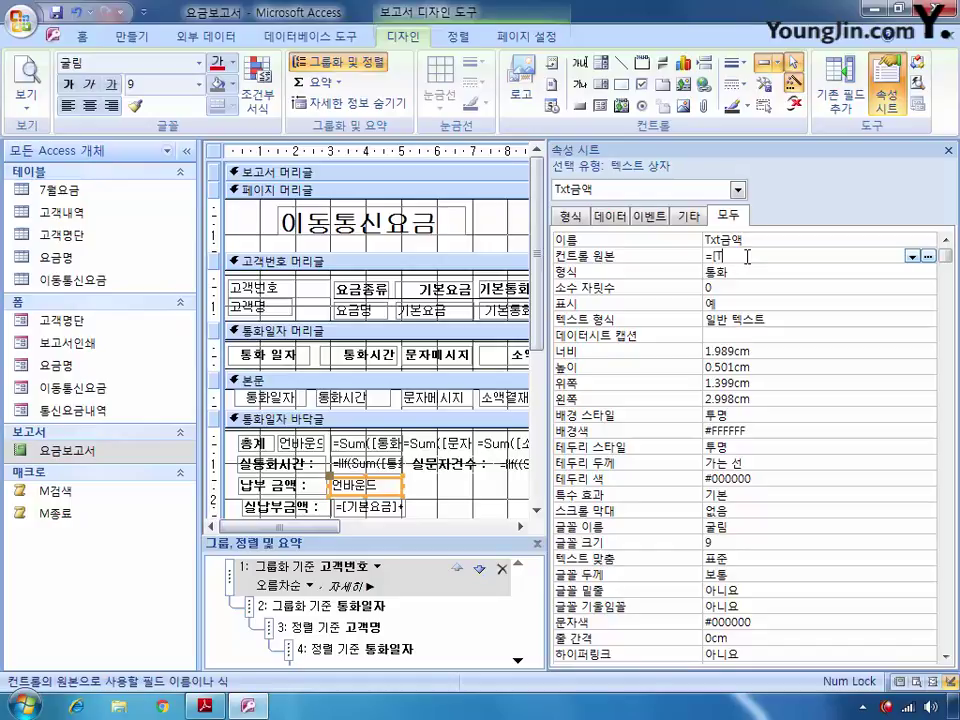
text(xt시간]/60*50)
text(+[Txt문자)
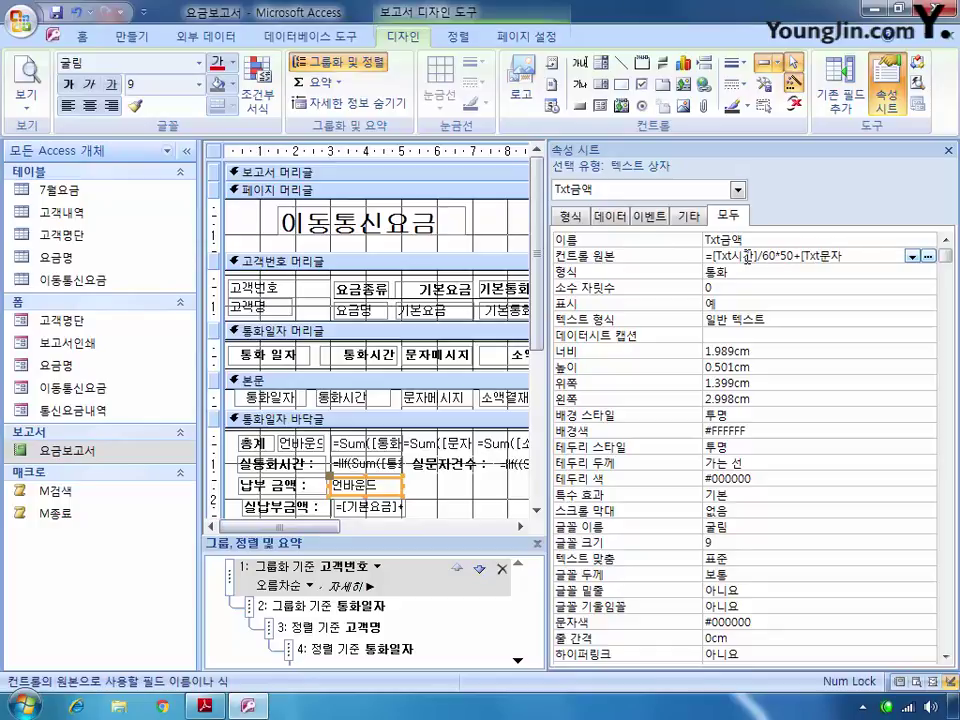
text(]*30)
Set the control source of Txt건수 to =count(*)&"건"
click(737, 189)
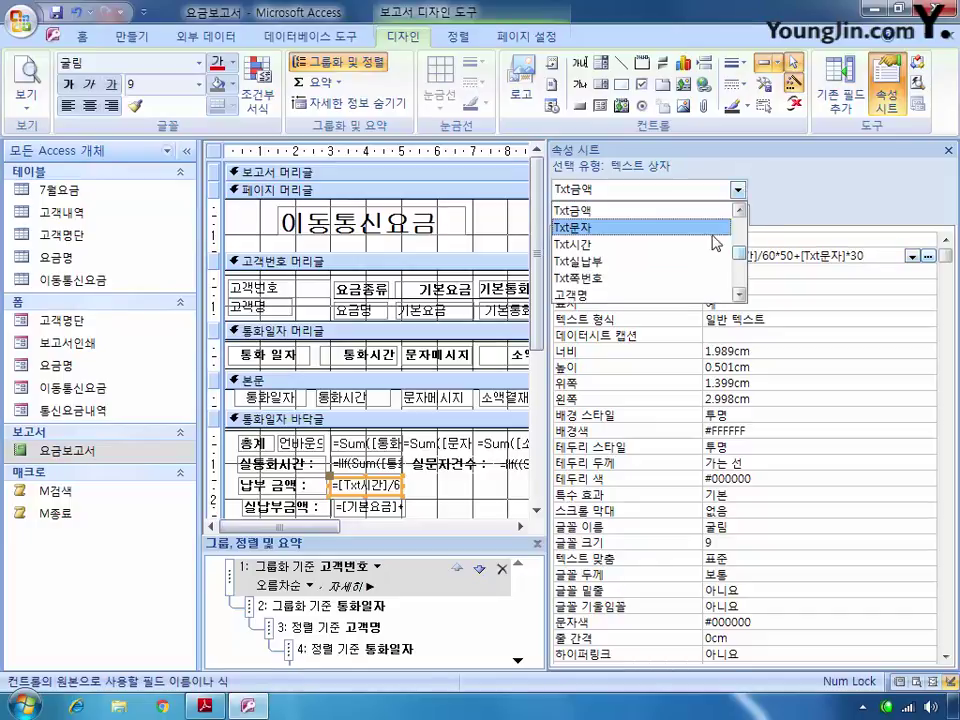
click(737, 210)
click(737, 210)
click(690, 226)
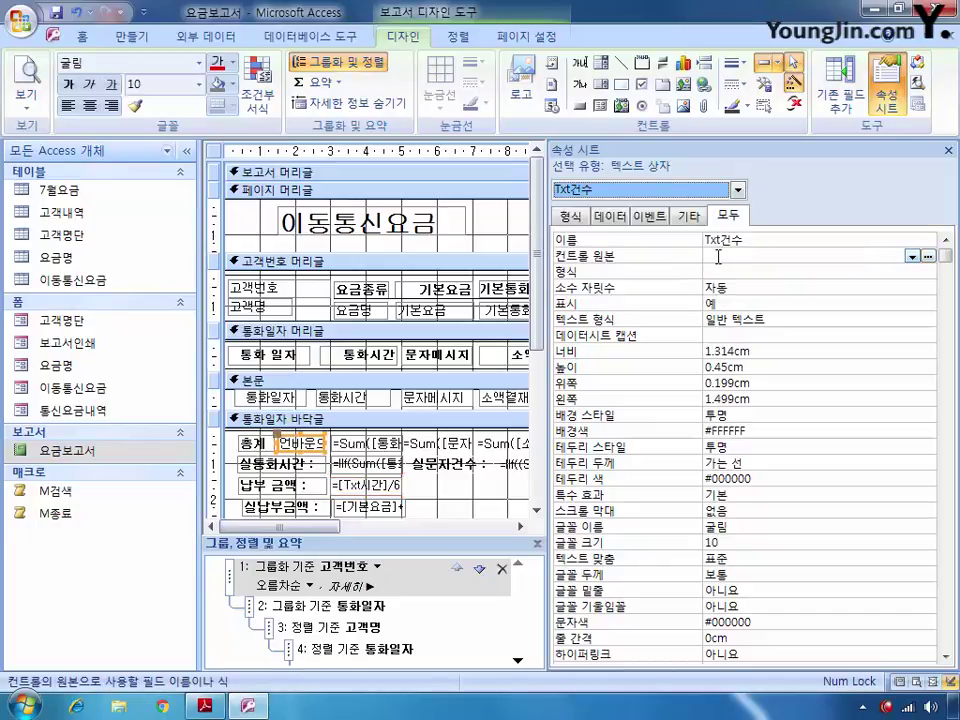
click(719, 257)
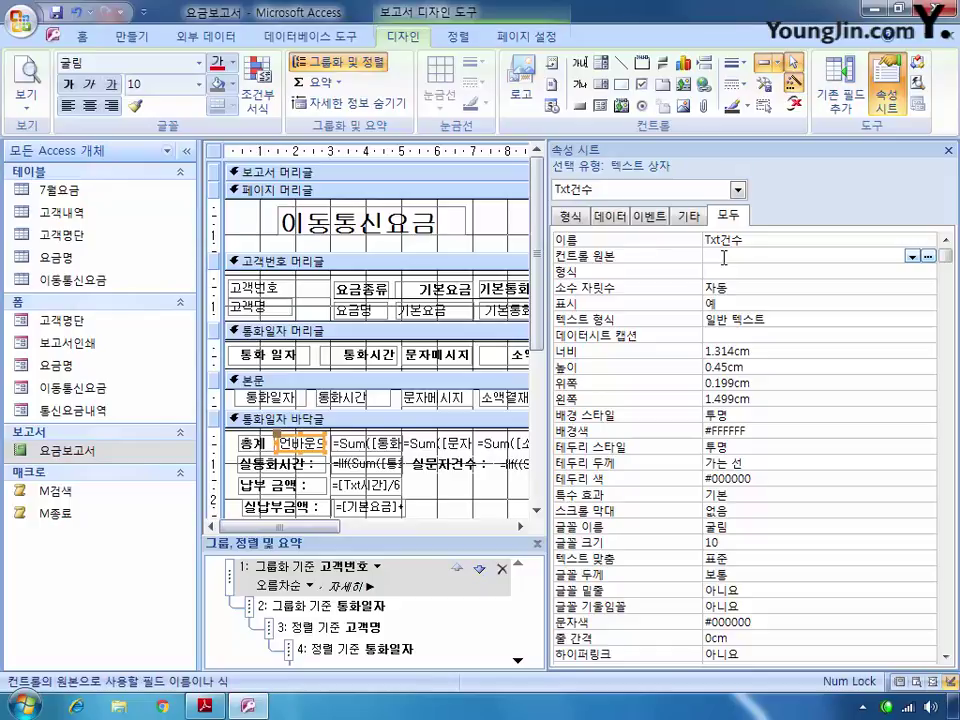
text(=count(*)&"건")
Set the control source of Txt쪽번호 to =[page]&"쪽 / " & [pages] & "쪽"
click(738, 190)
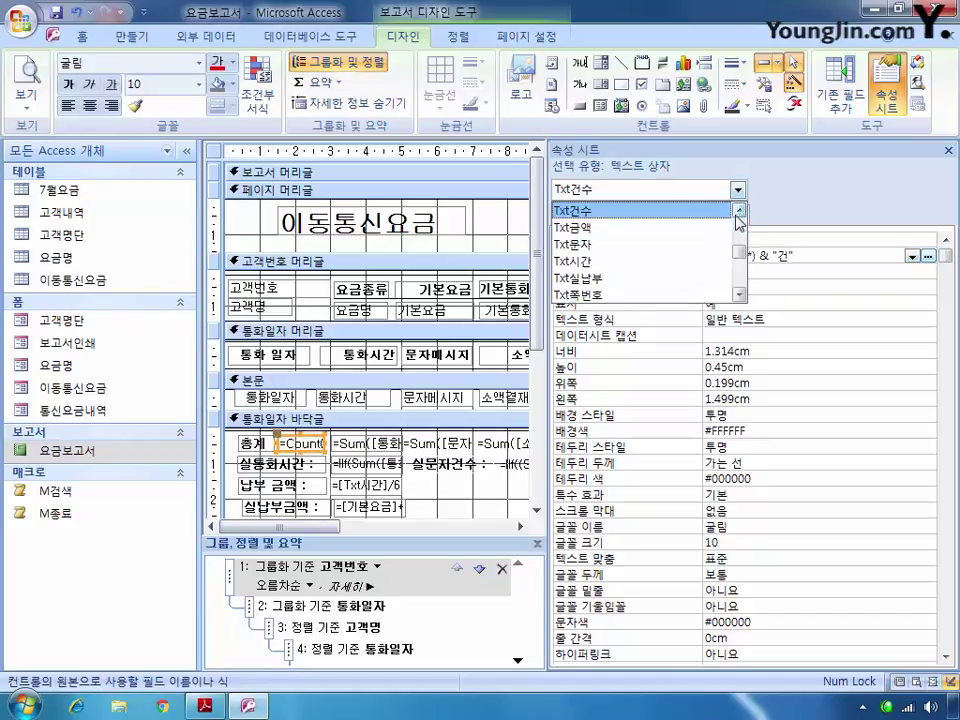
click(668, 300)
click(734, 256)
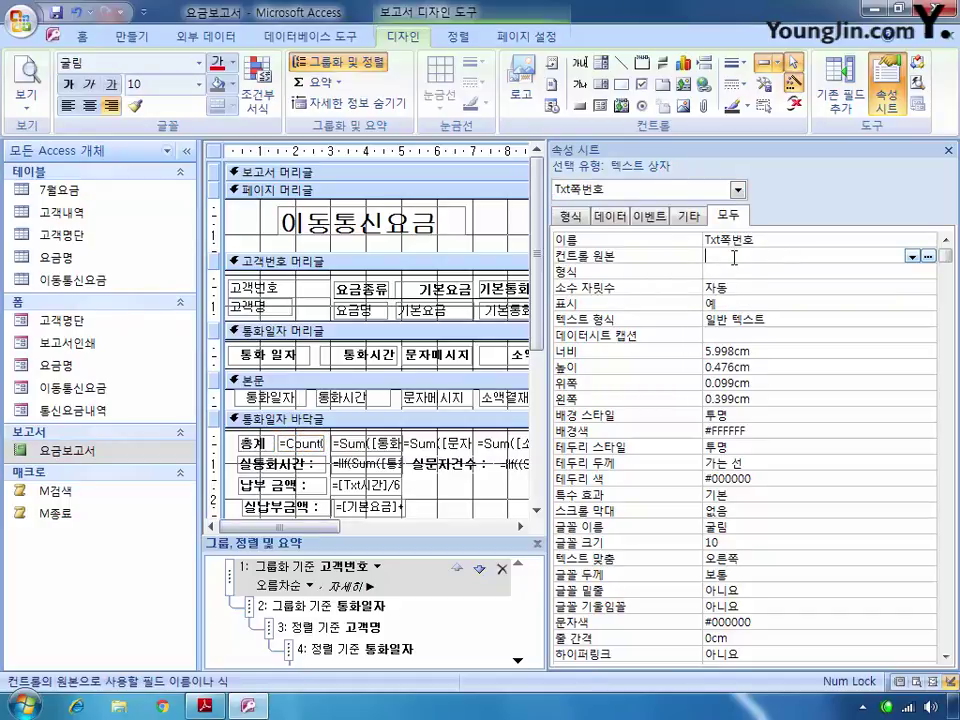
text(=[page])
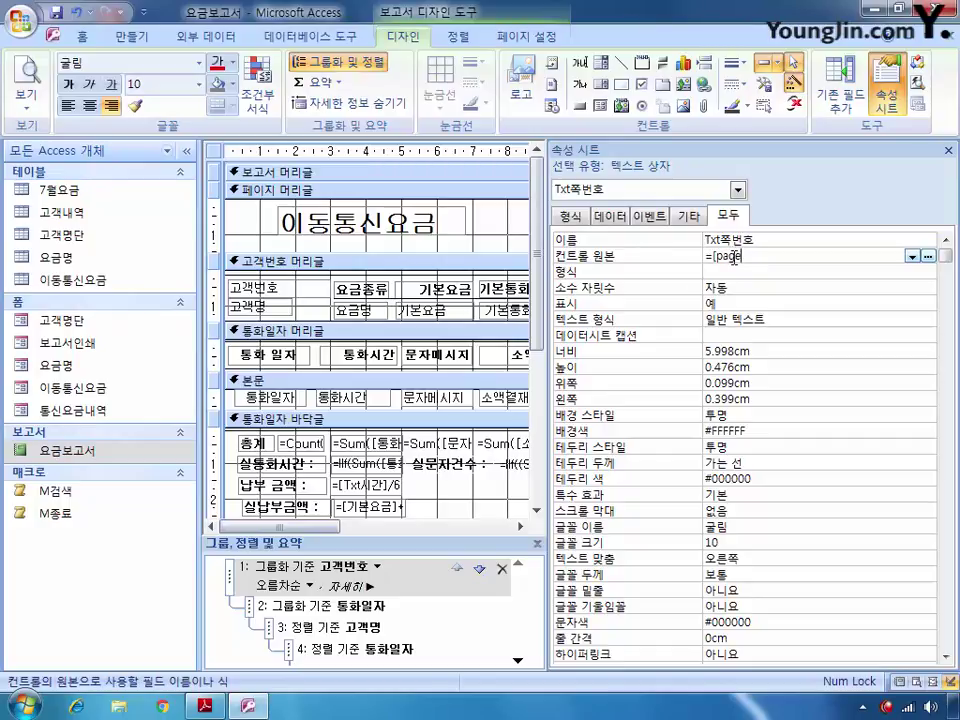
text(&"Wh)
key(BackSpace)
key(BackSpace)
text(쪽 / " & [pages])
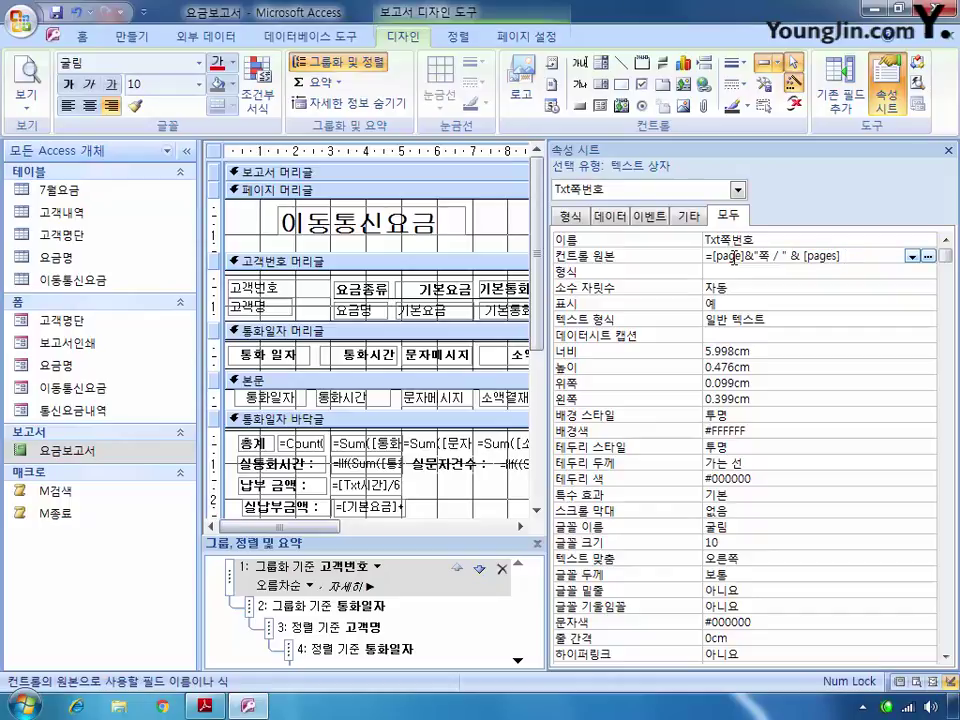
text( & "쪽")
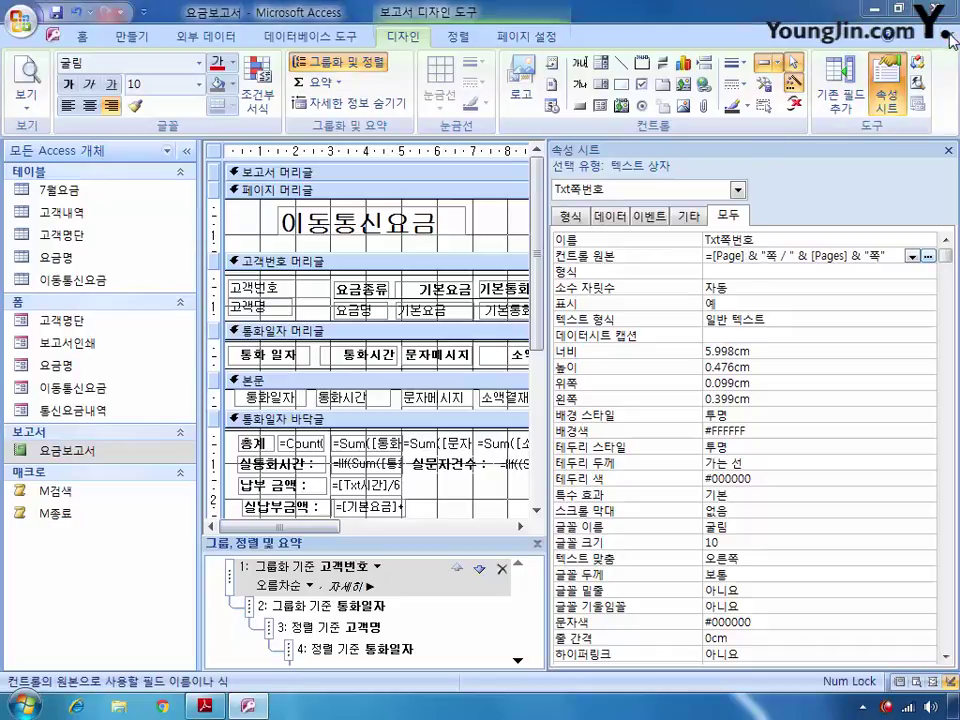
Close the 요금보고서 report with its changes saved and open the 요금명 form maximized in design view
click(947, 37)
click(393, 405)
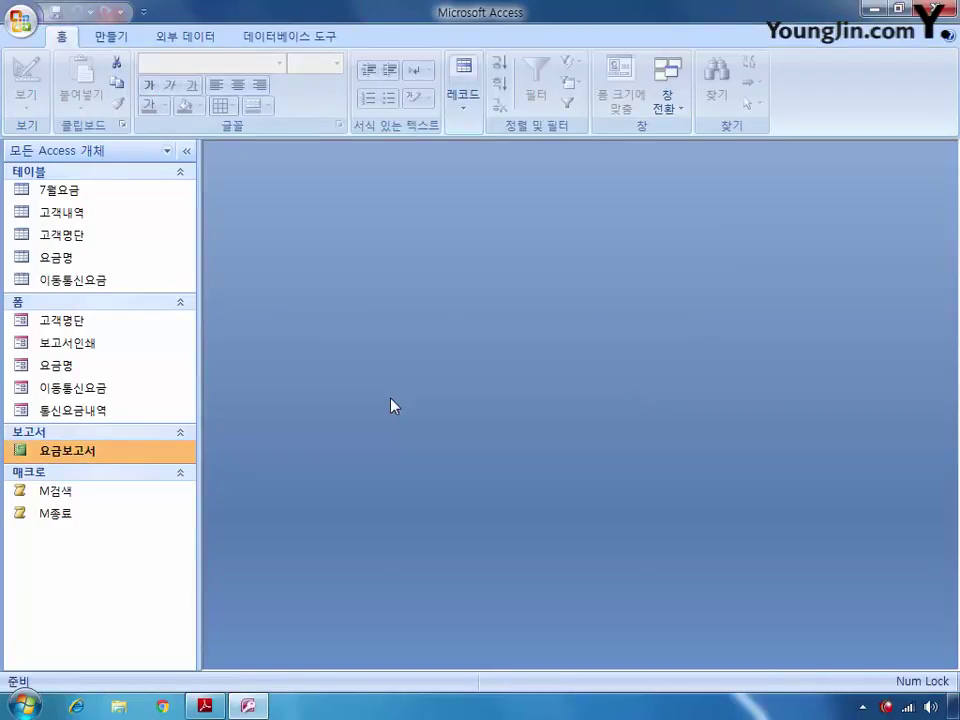
click(74, 368)
right_click(74, 368)
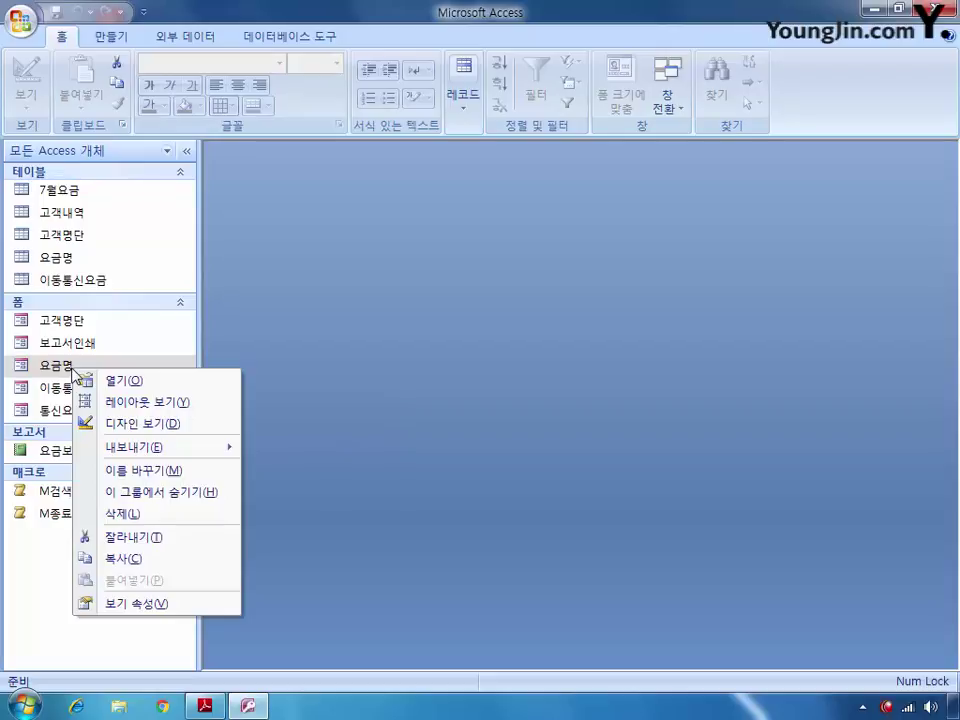
click(140, 423)
double_click(459, 165)
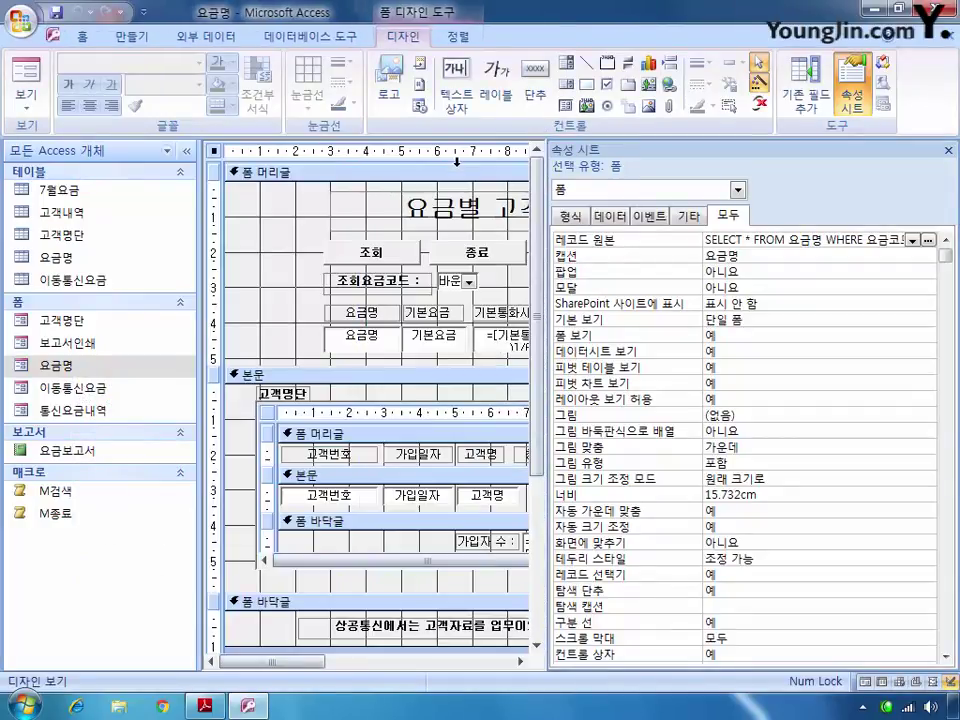
Assign an event procedure to the On Click event of the Cmd조회 button and open its code
click(738, 190)
scroll(740, 196, up, 3)
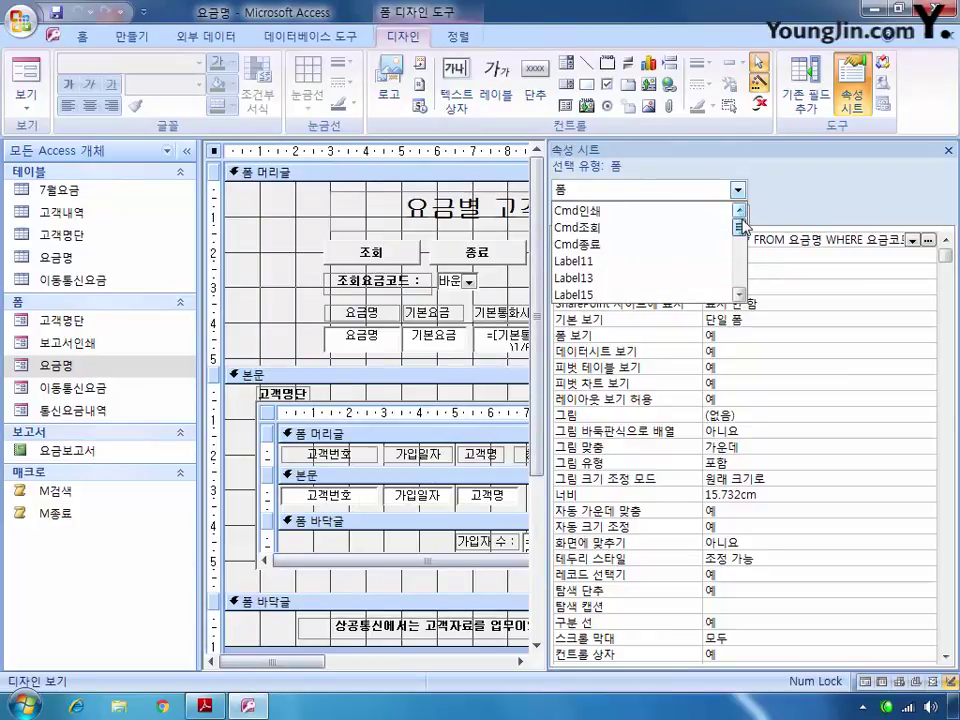
click(660, 211)
click(649, 215)
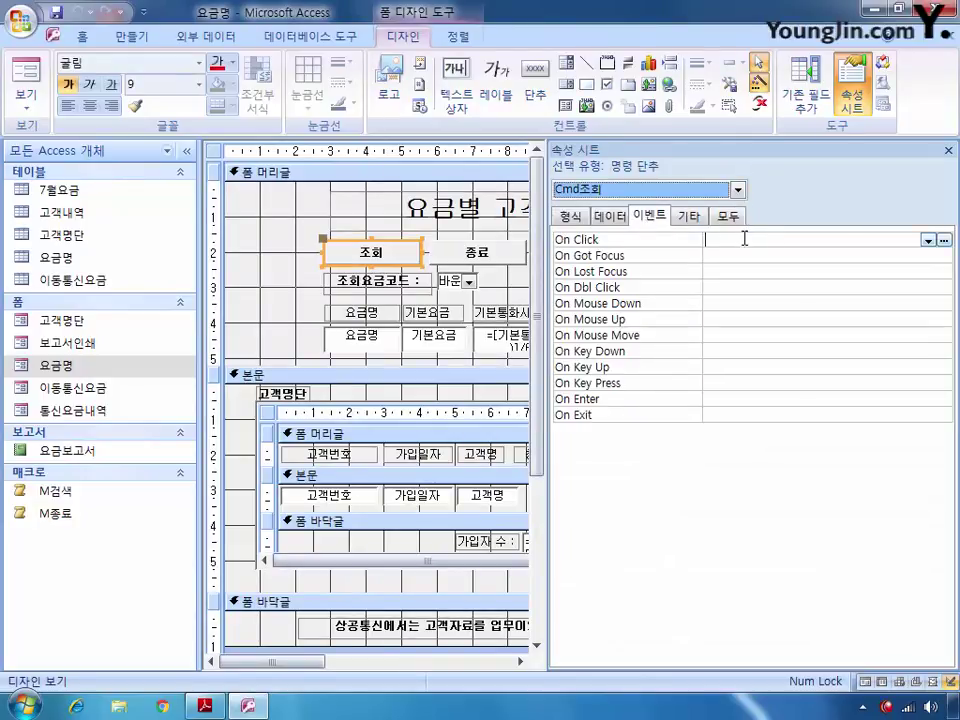
click(927, 241)
click(850, 253)
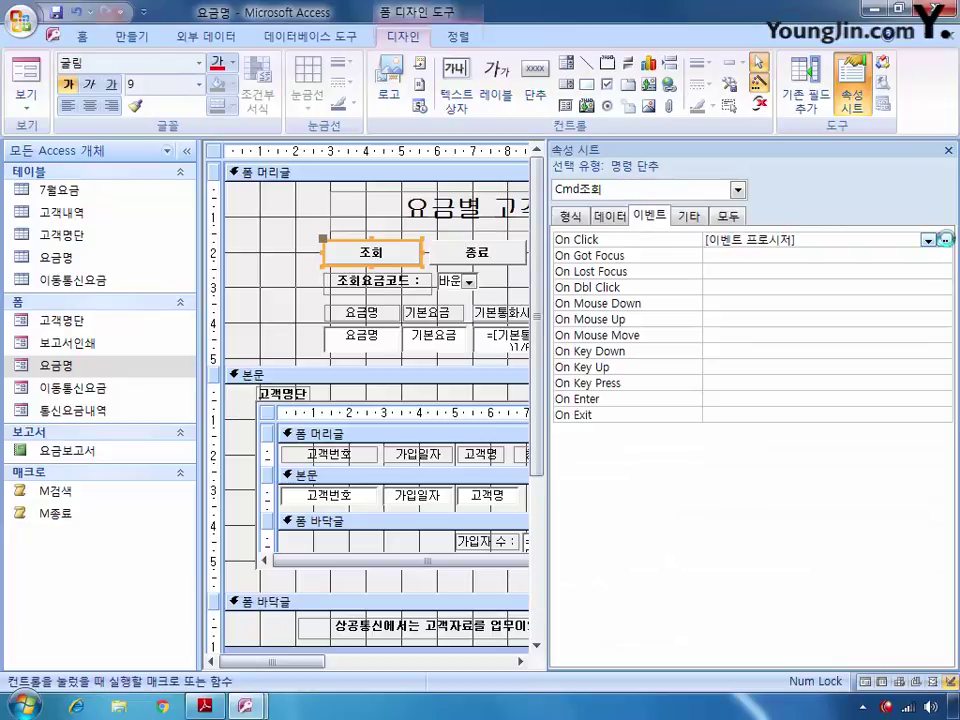
click(943, 241)
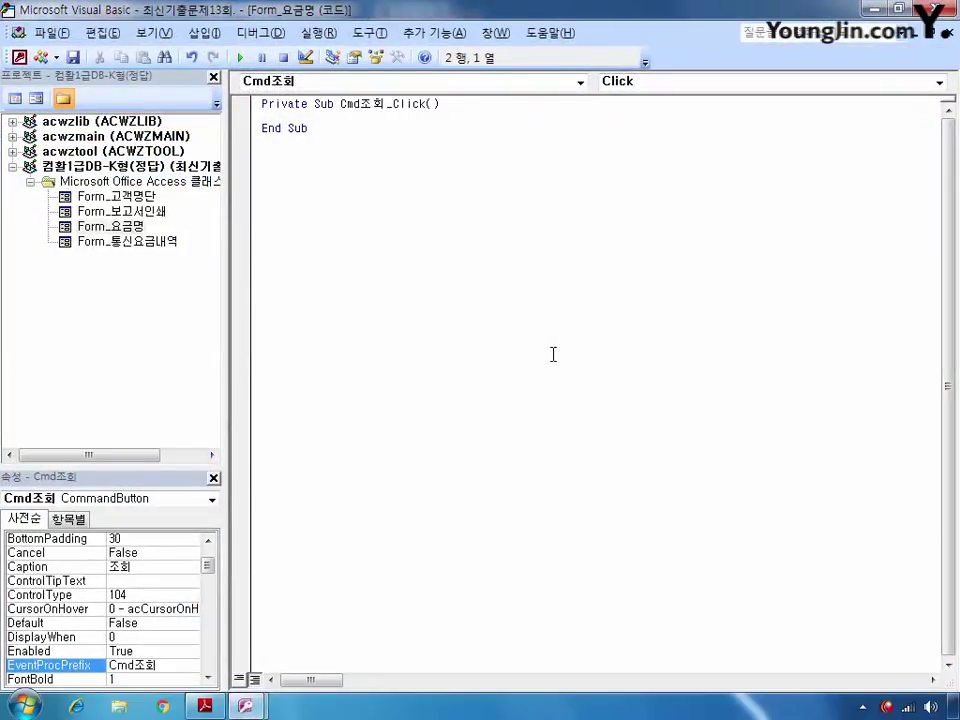
In Cmd조회_Click, write Me.RecordSource = "select * from 요금명 where 요금코드 = '" & Txt조회 & "'" and close the code editor
text(me.ro)
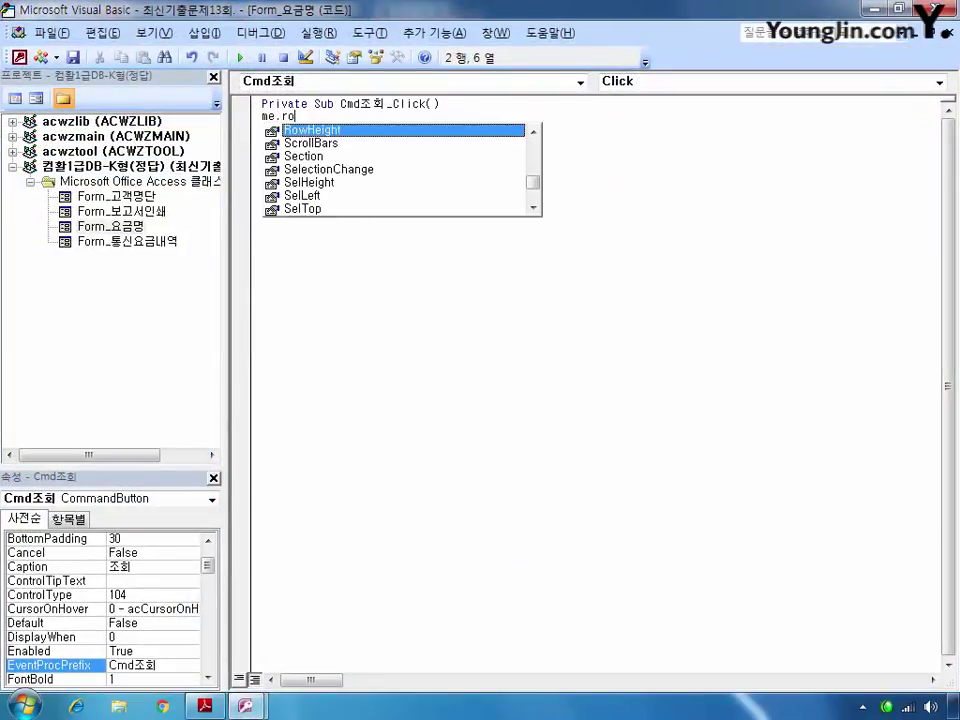
key(BackSpace)
text(ecord)
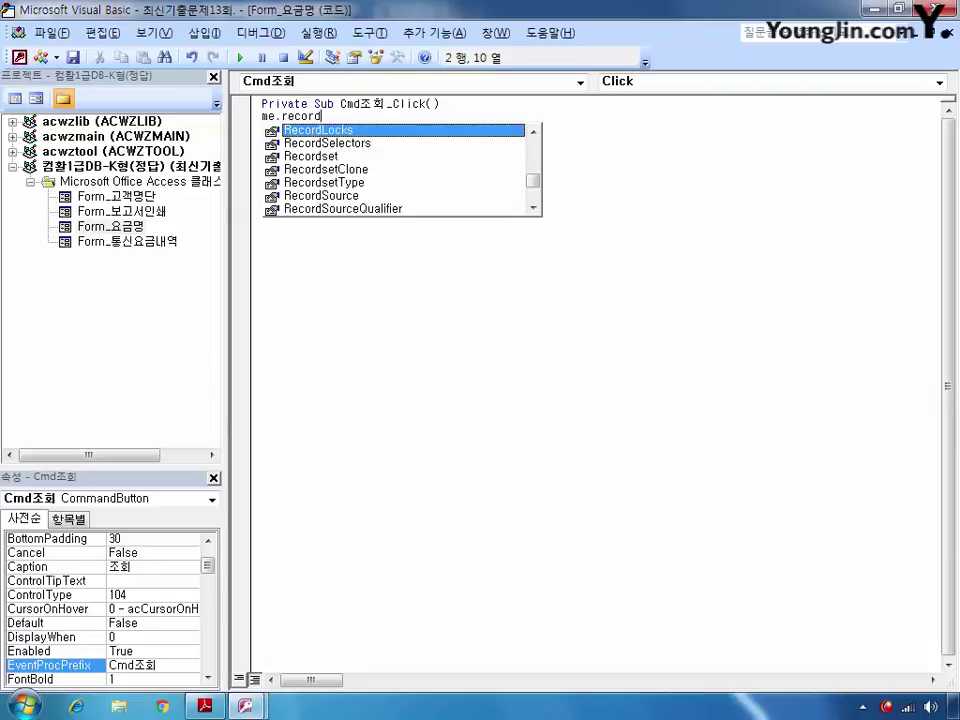
key(Down)
key(Down)
key(Down)
key(Down)
key(Down)
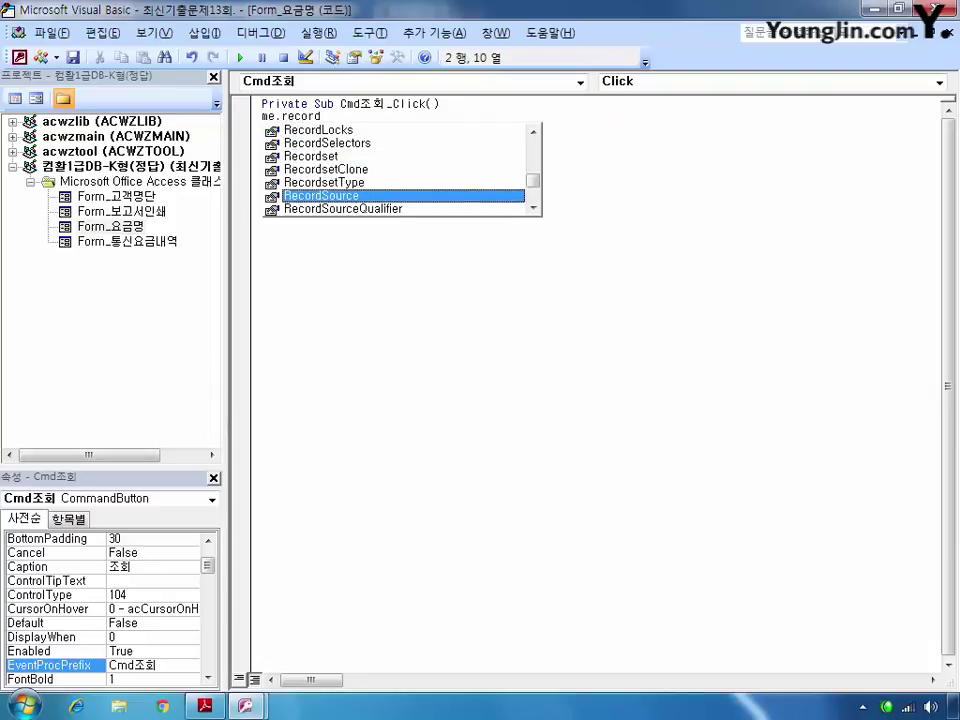
text(= )
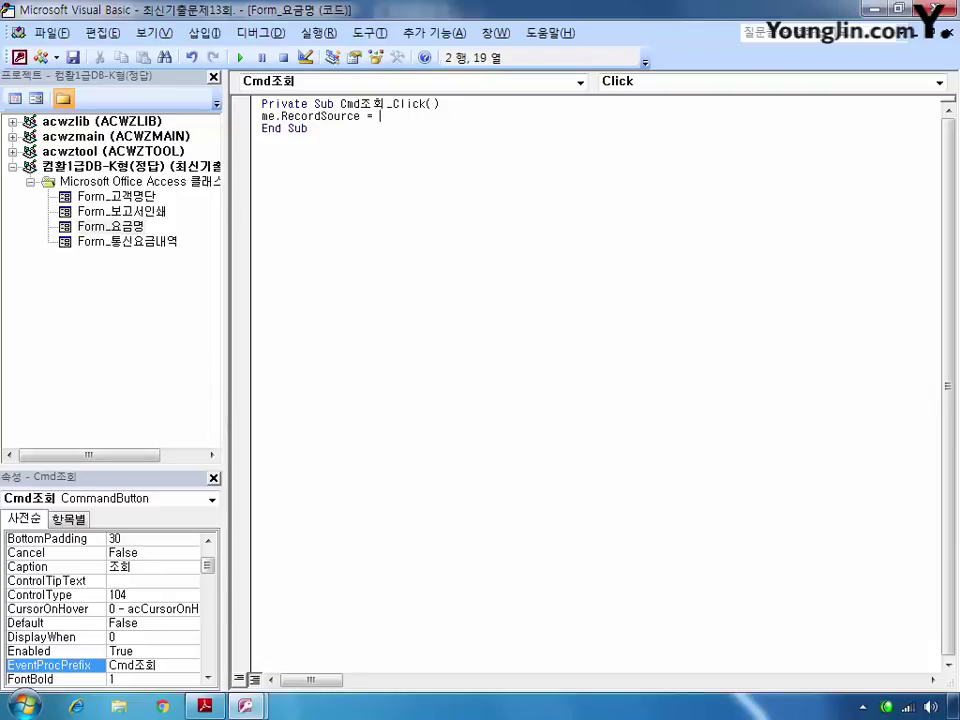
text("select)
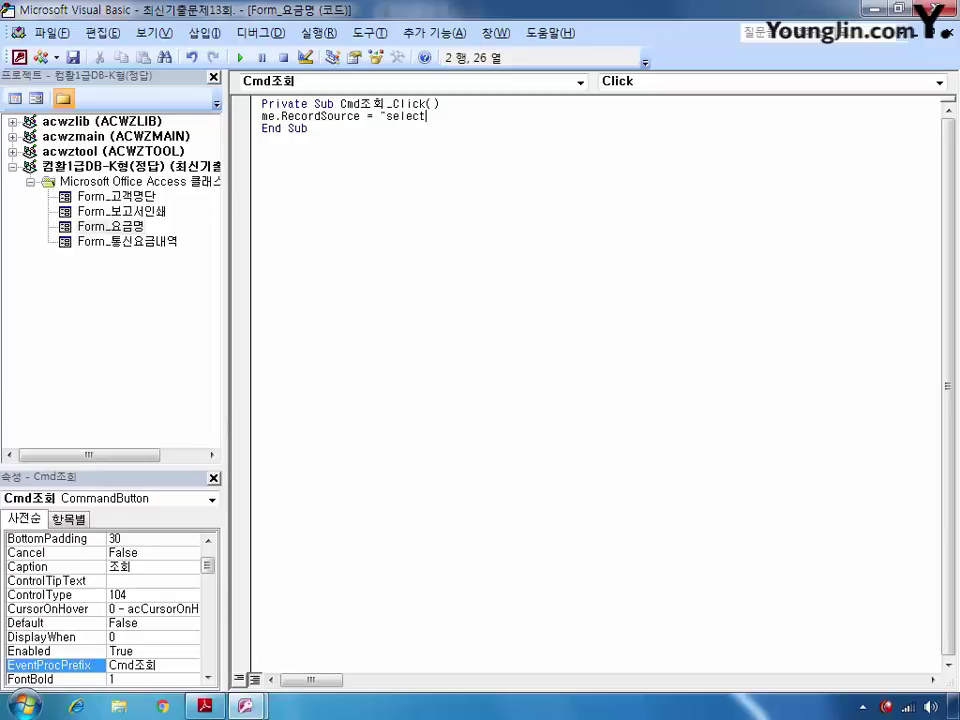
text( * from 요금명 where)
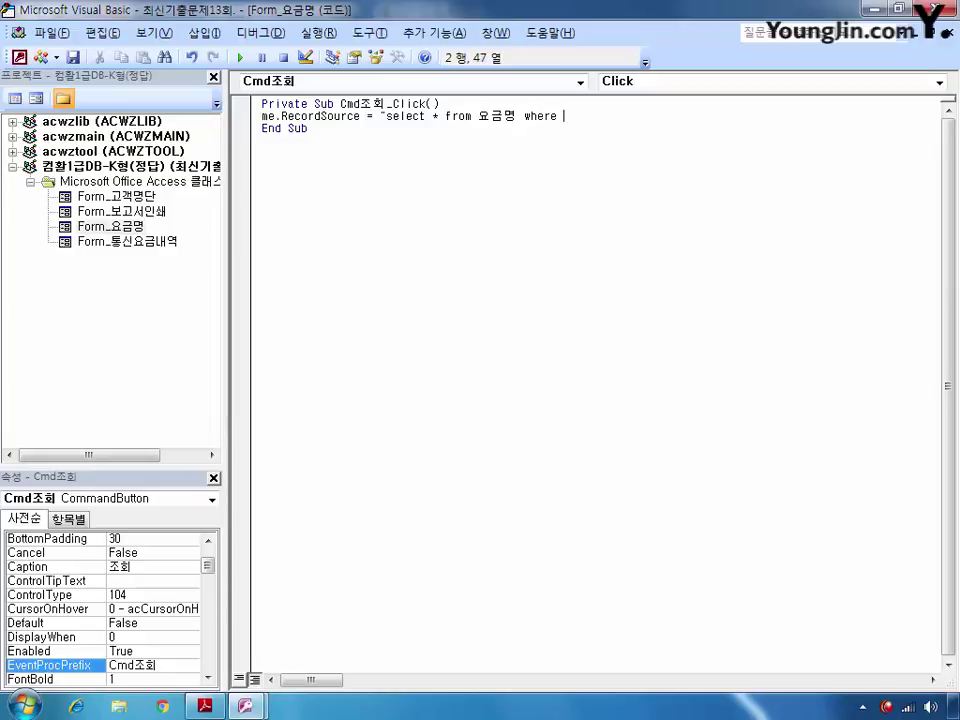
text( 요금코드 = '" & Txt조회)
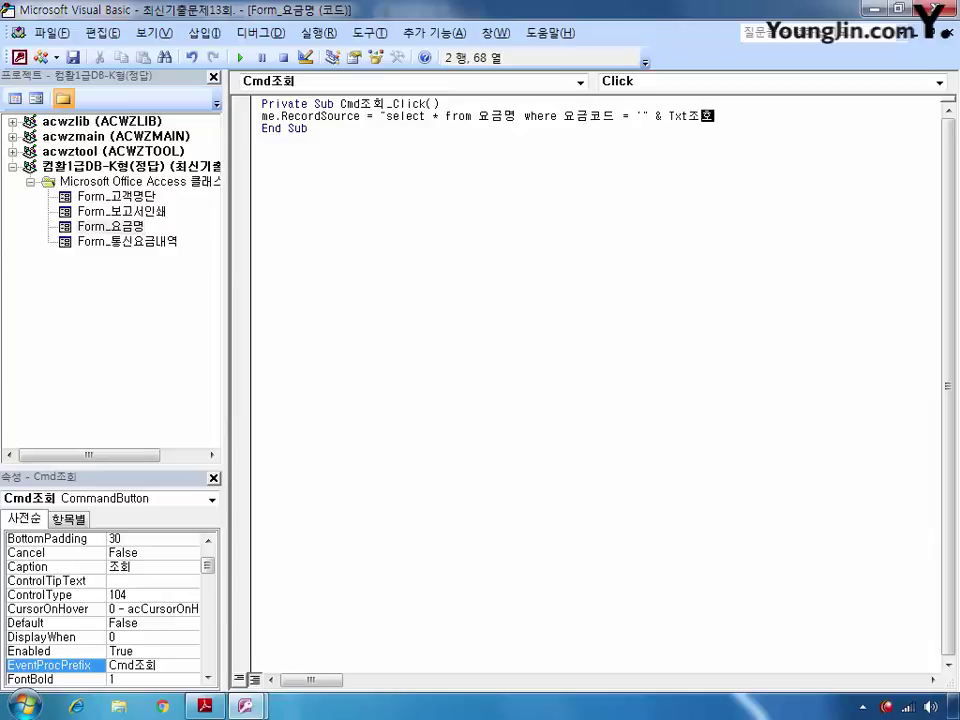
text( & "'")
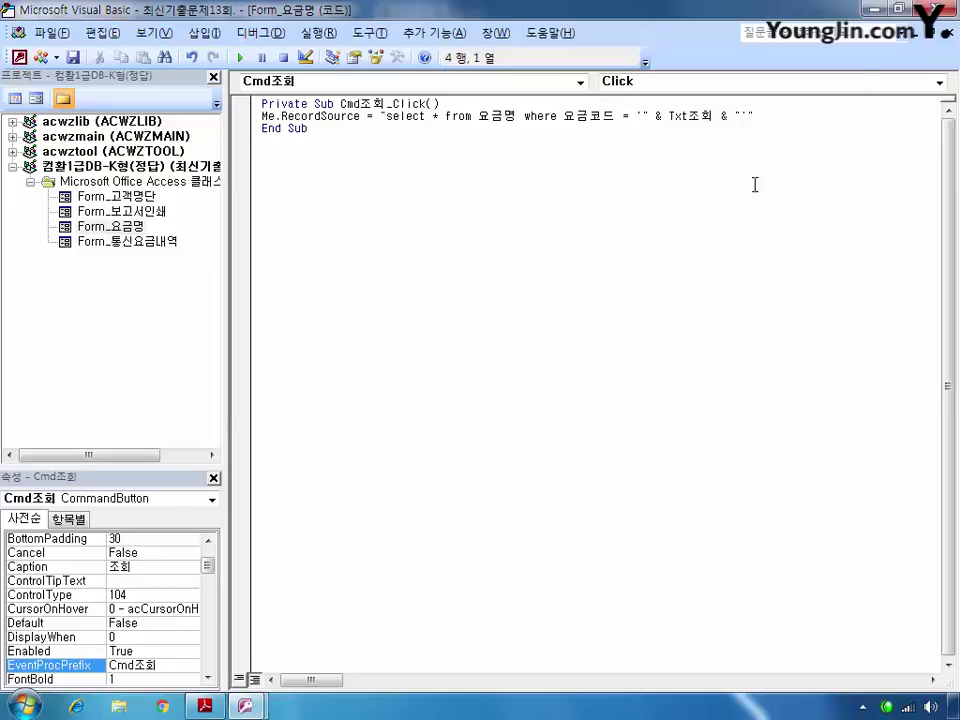
click(945, 9)
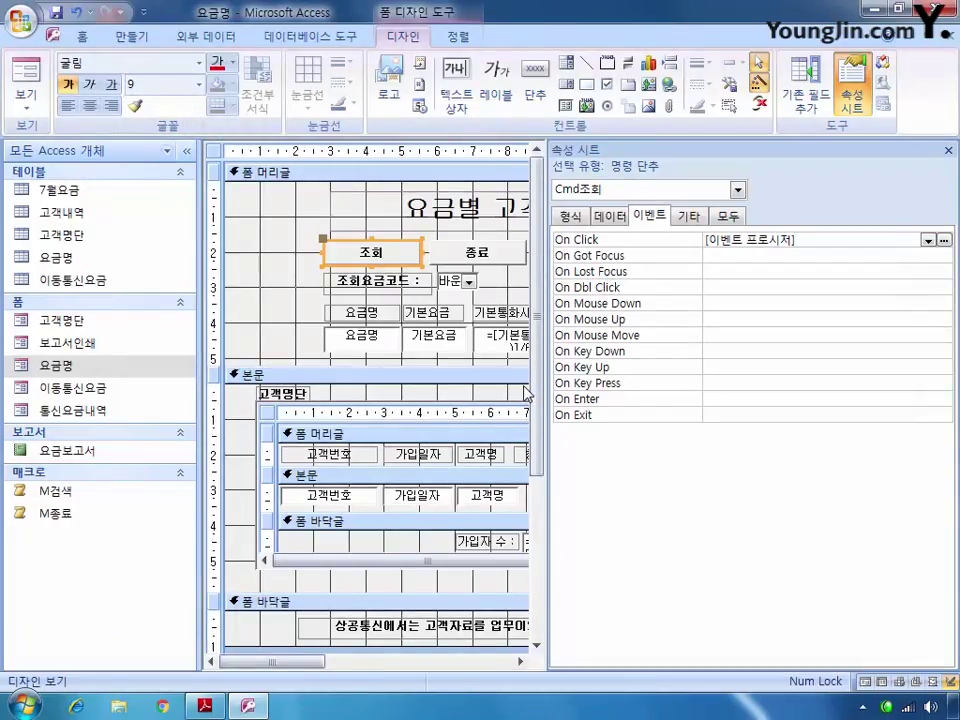
Assign an event procedure to the On Click event of the Cmd인쇄 button and open its code
click(737, 190)
scroll(740, 229, up, 1)
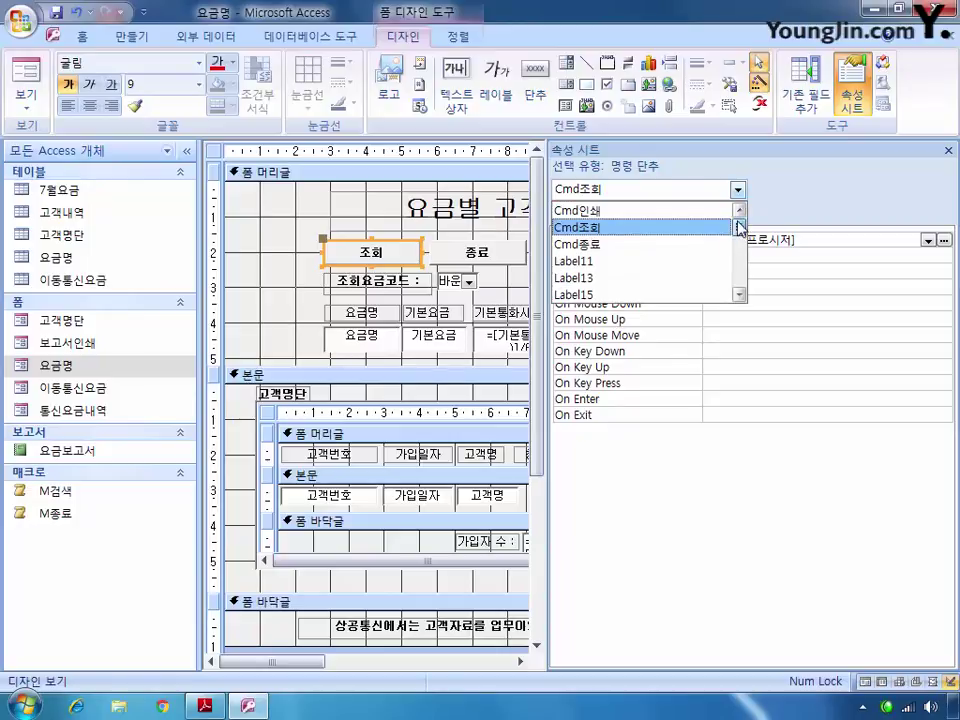
click(677, 212)
click(714, 241)
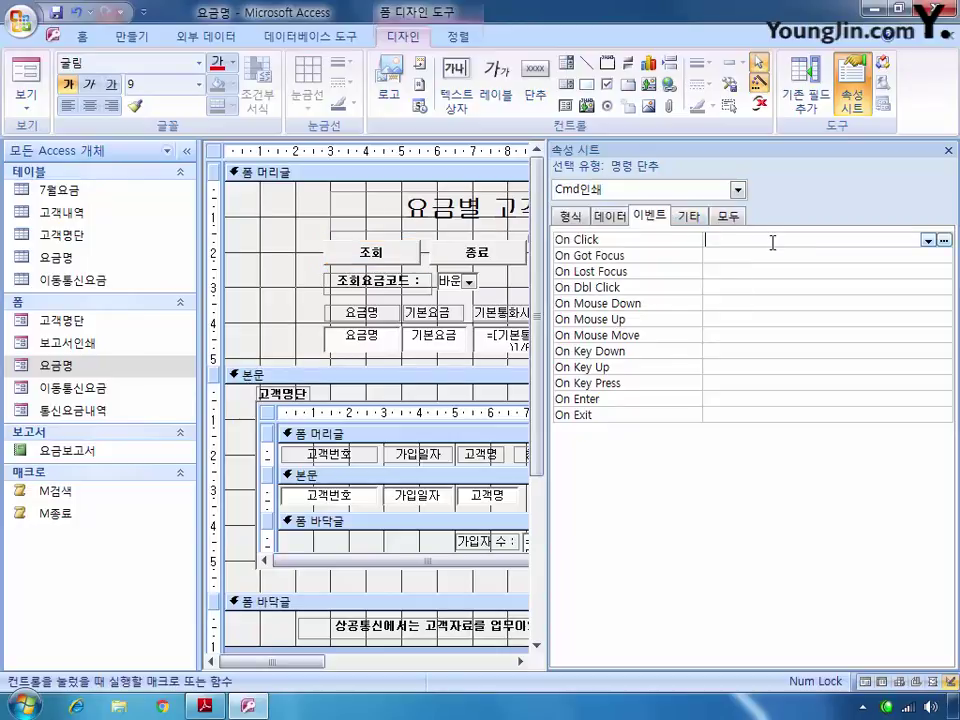
click(928, 241)
click(911, 252)
click(944, 241)
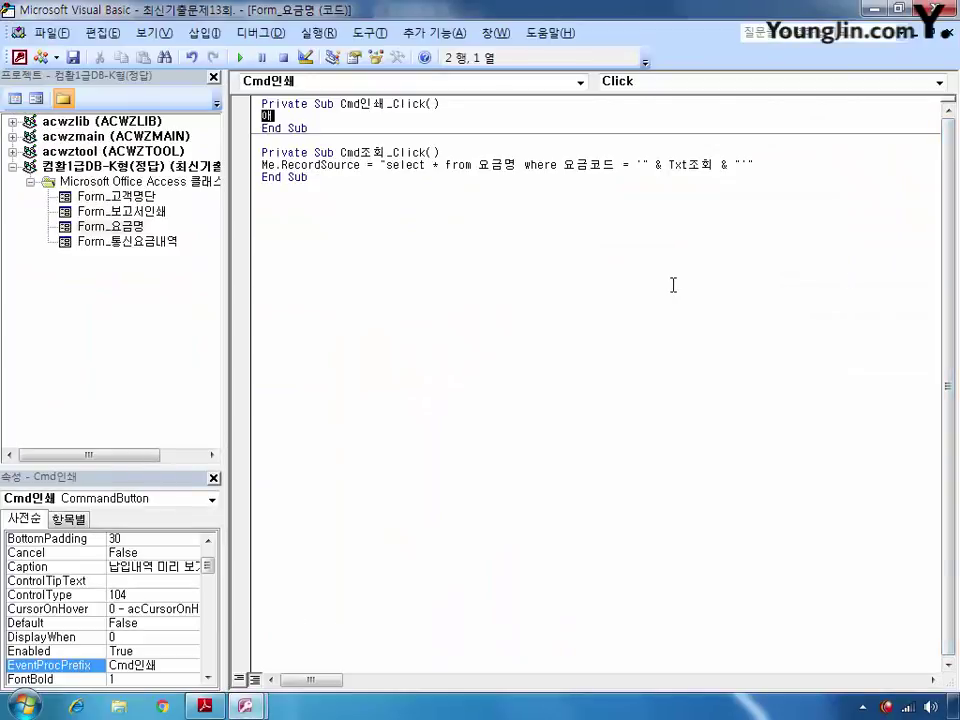
In Cmd인쇄_Click, write the statement DoCmd.OpenReport "요금보고서", acViewPreview
text(docmd)
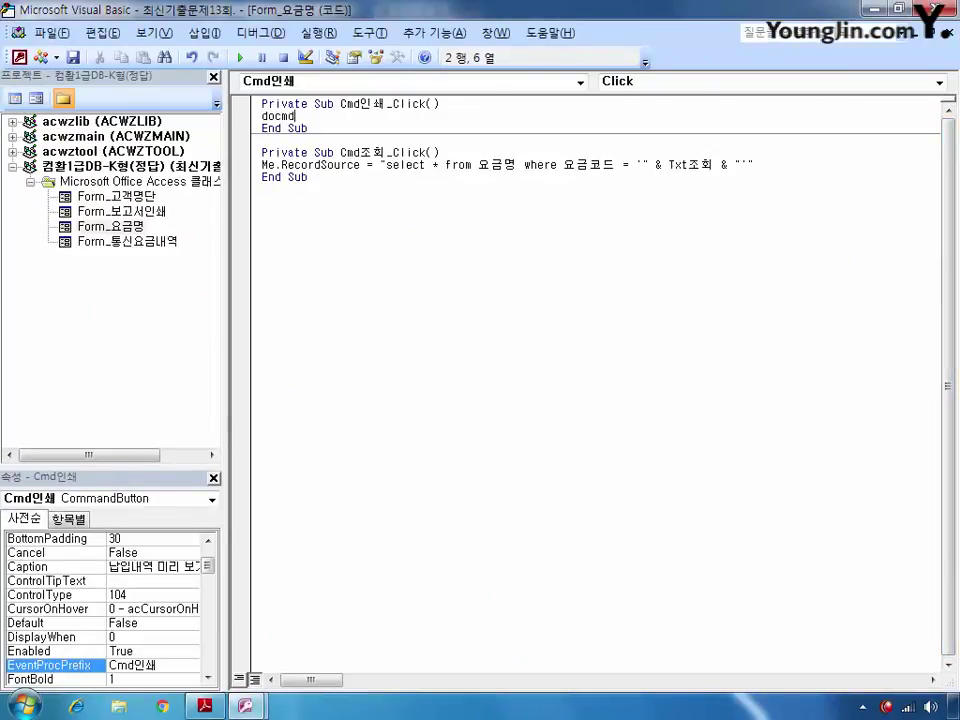
text(.openre)
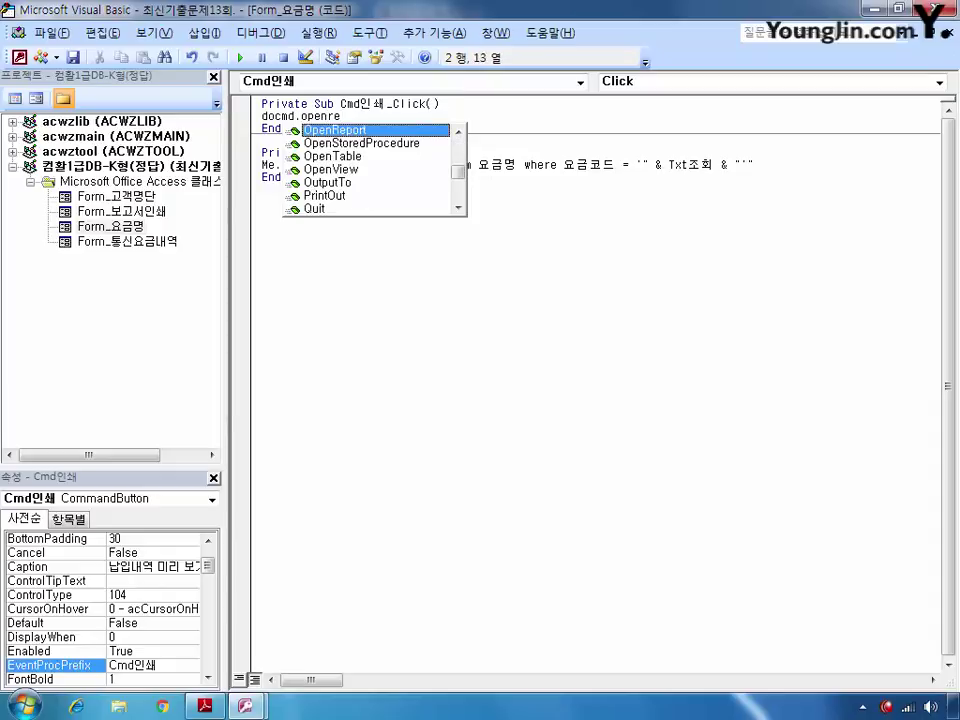
key(Tab)
text("요금보고)
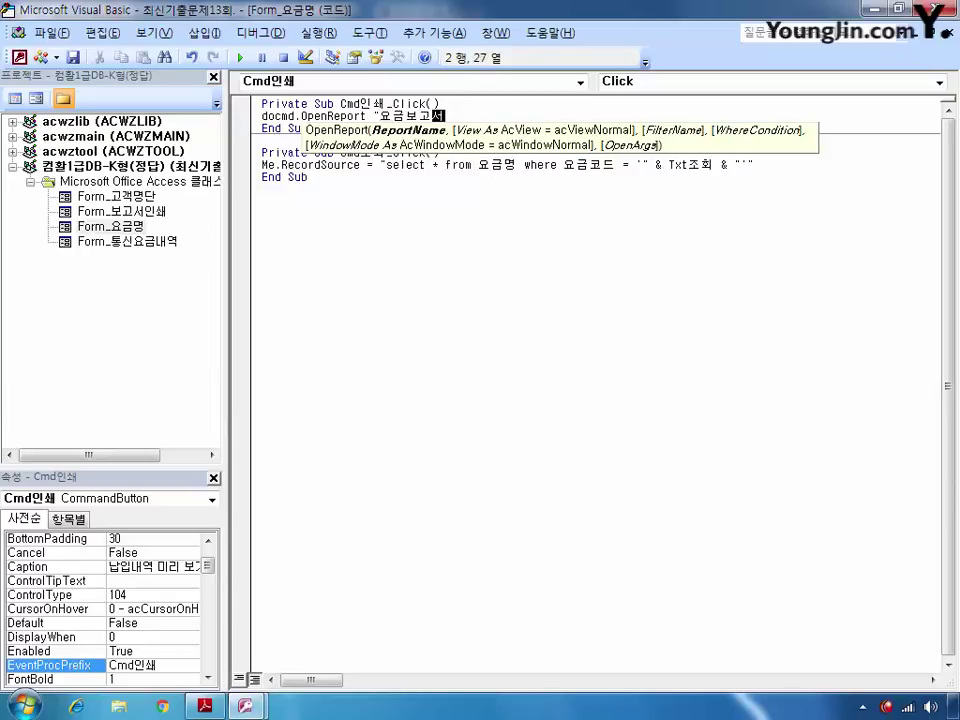
text(서" , )
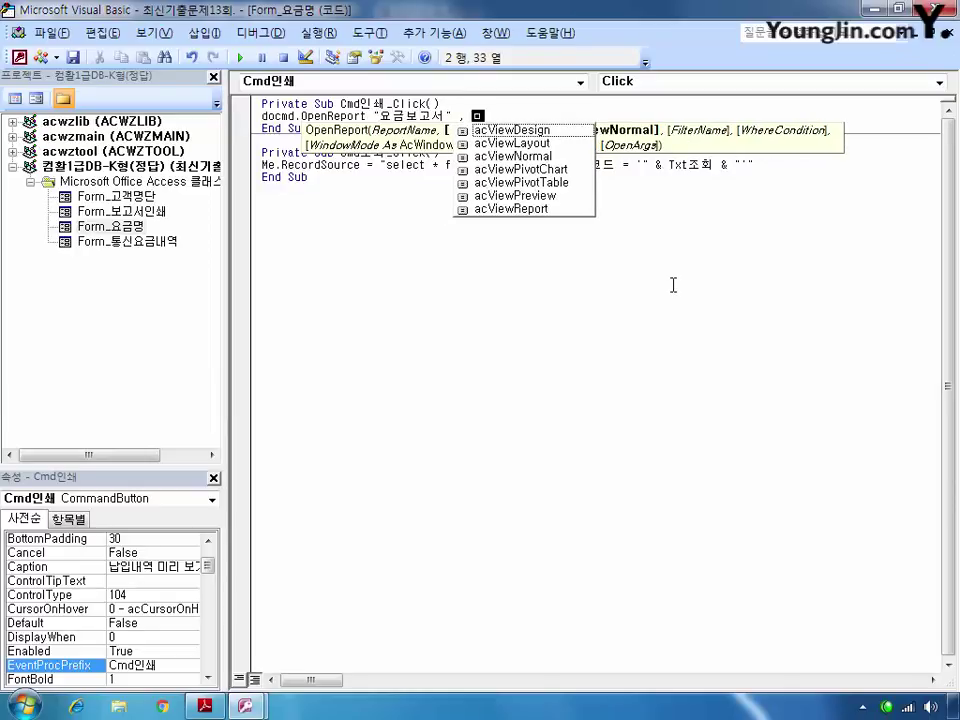
text(acview)
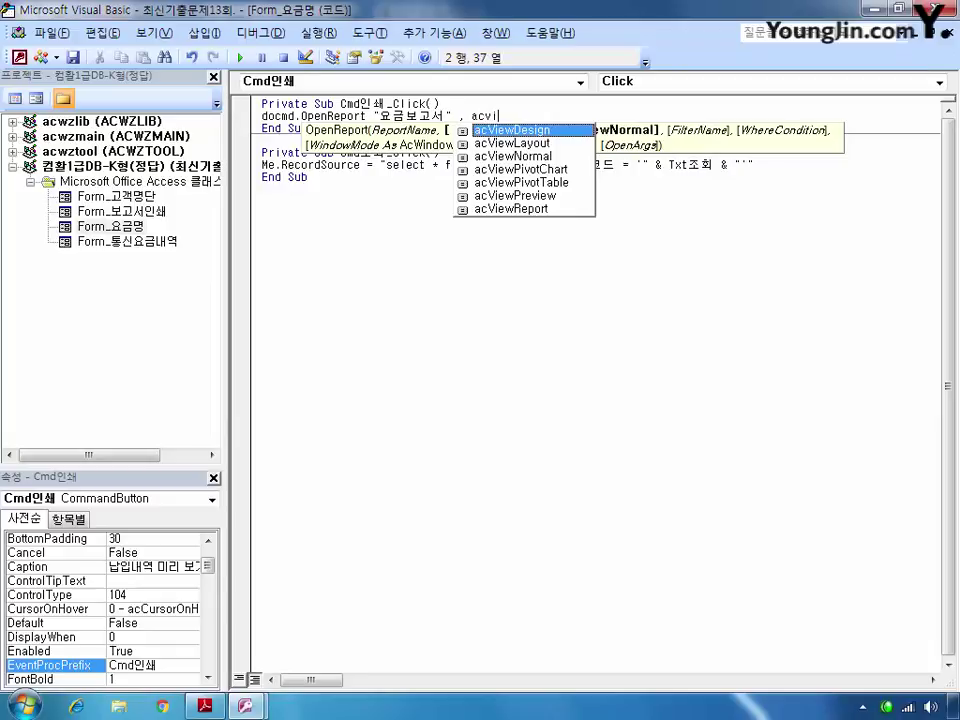
key(Down)
key(Down)
key(Down)
key(Down)
key(Down)
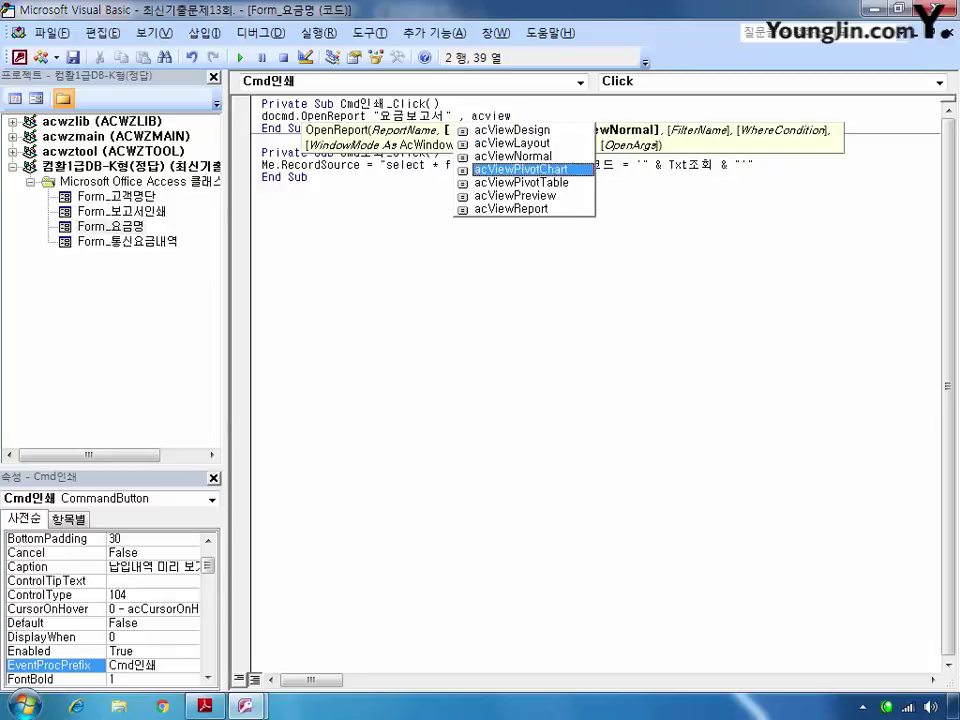
key(Tab)
click(673, 285)
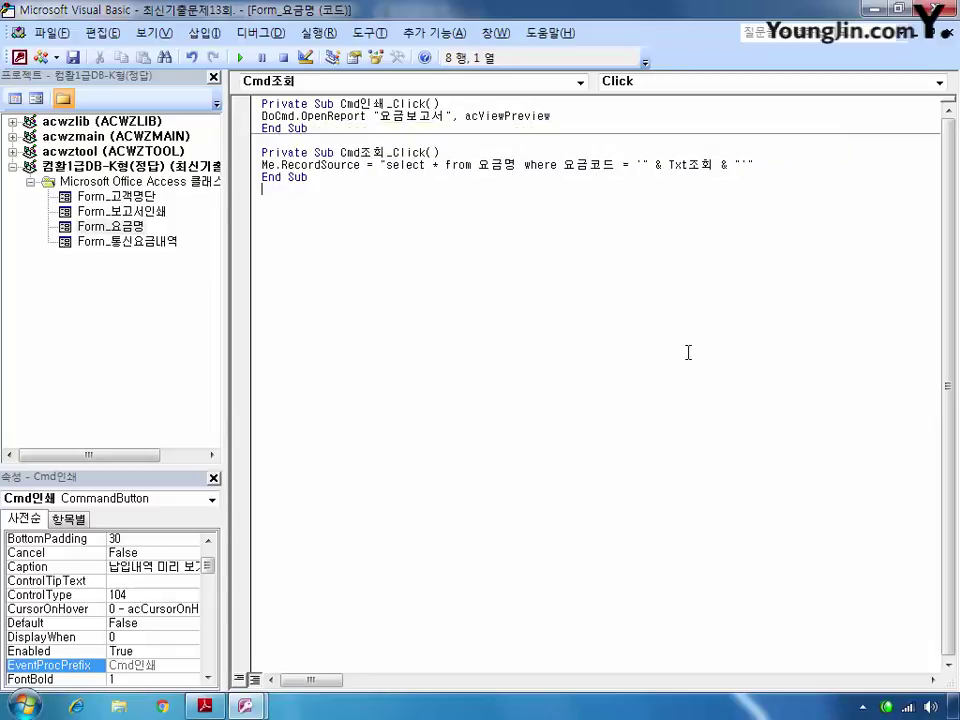
Close the code editor and close the 요금명 form with its design changes saved
click(945, 10)
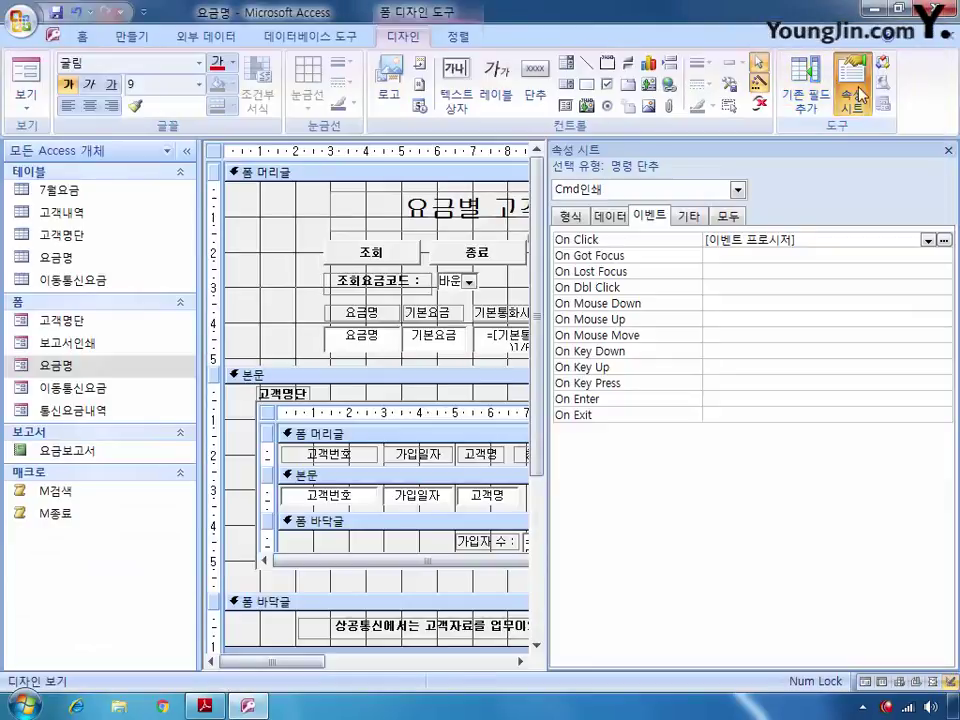
click(948, 36)
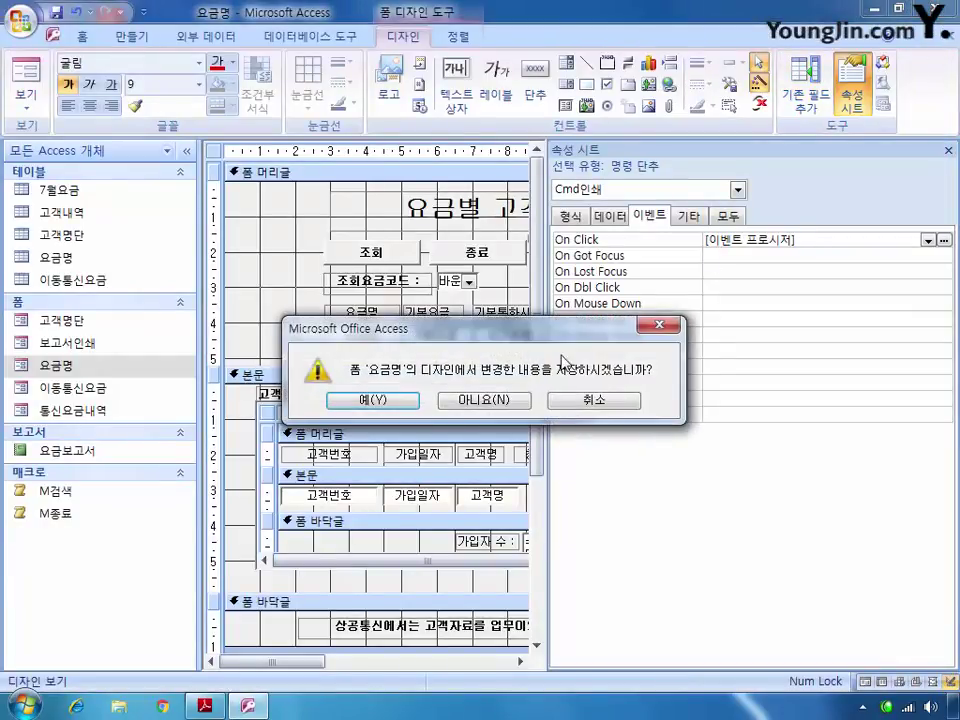
click(378, 399)
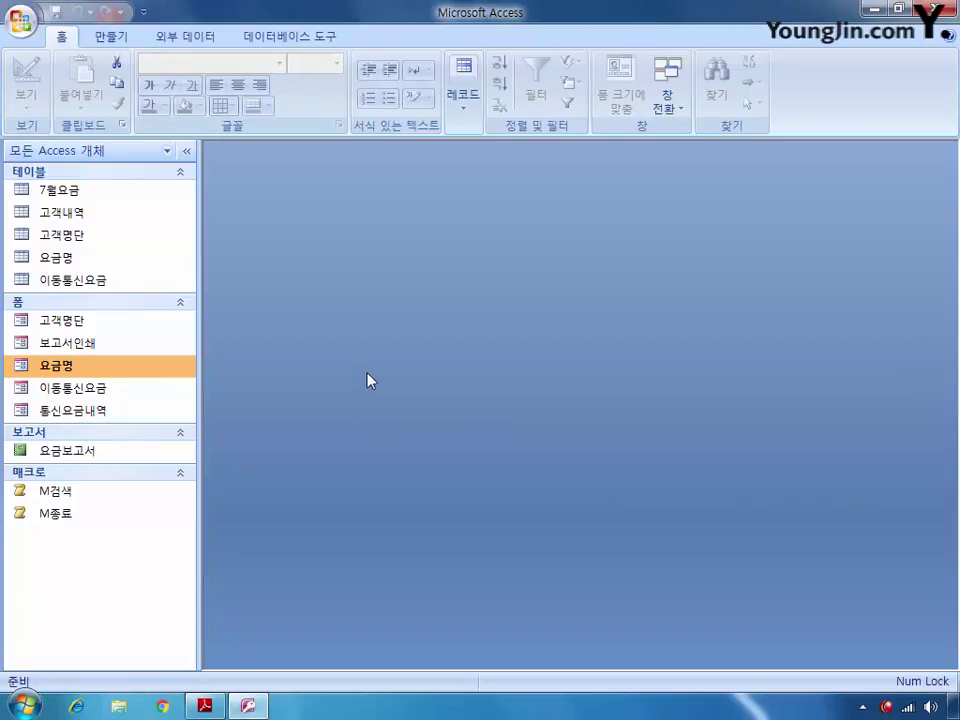
Create a new query in design view based on the 고객명단 and 이동통신요금 tables
click(125, 37)
click(820, 92)
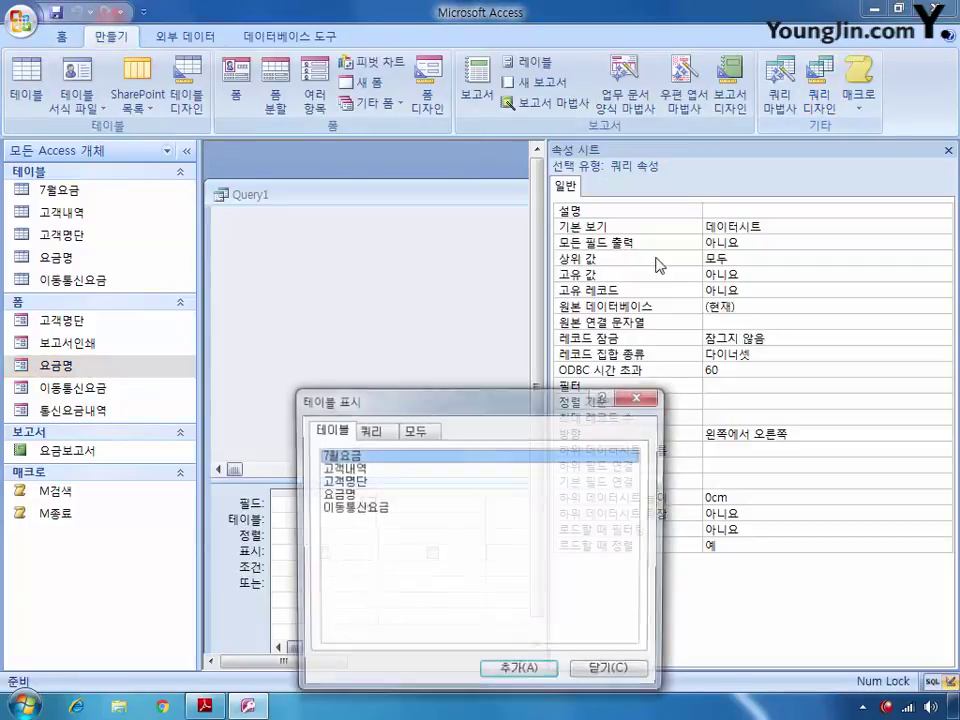
drag(540, 407, 540, 312)
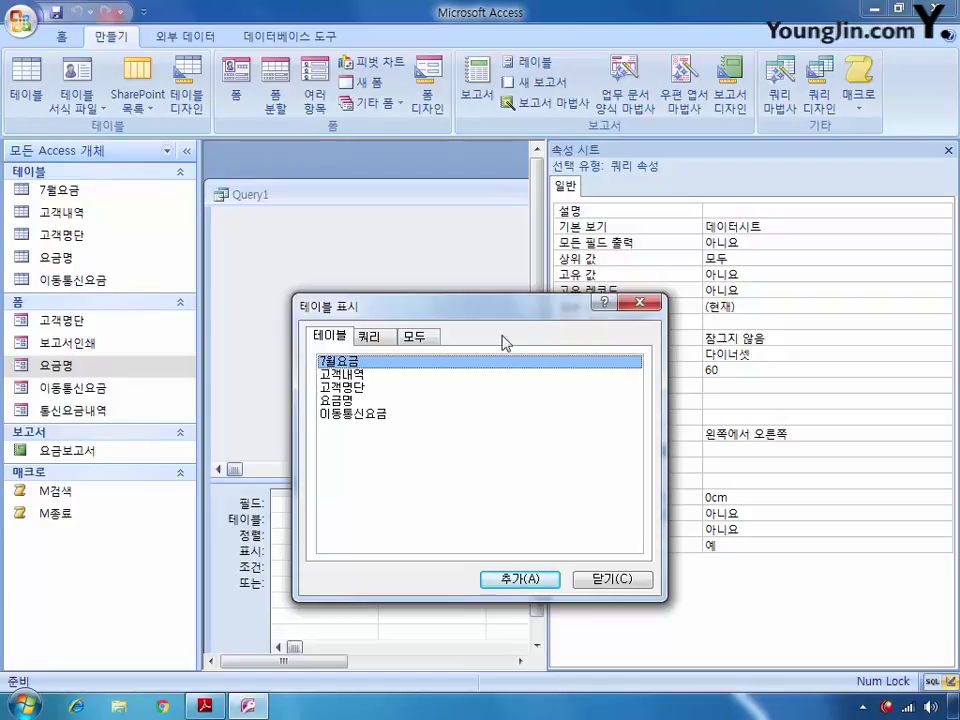
click(354, 389)
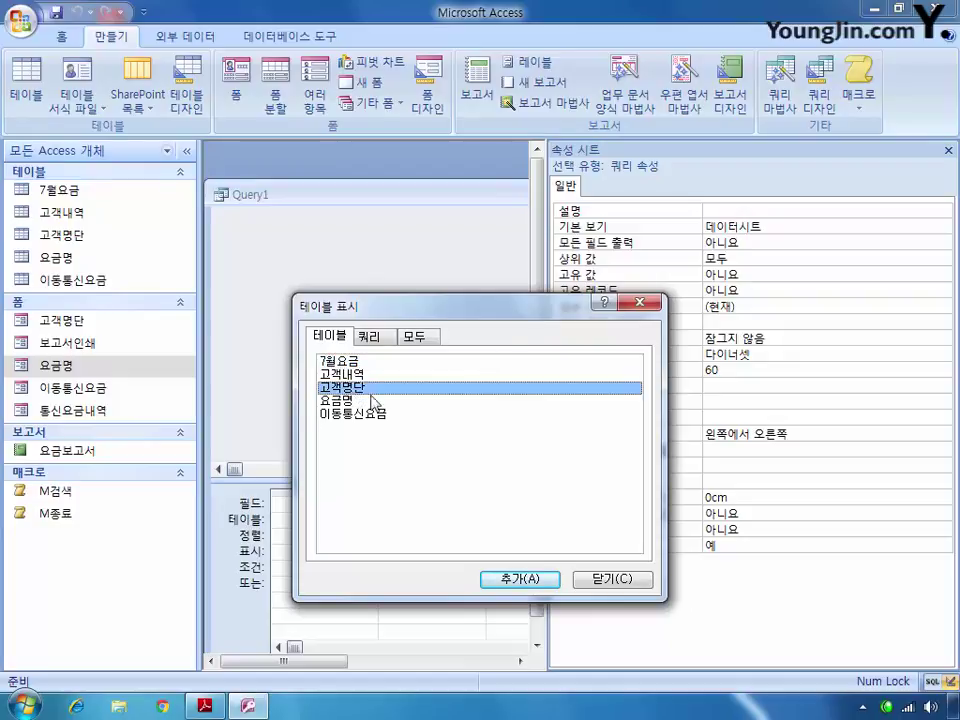
ctrl+click(352, 413)
click(550, 578)
click(612, 579)
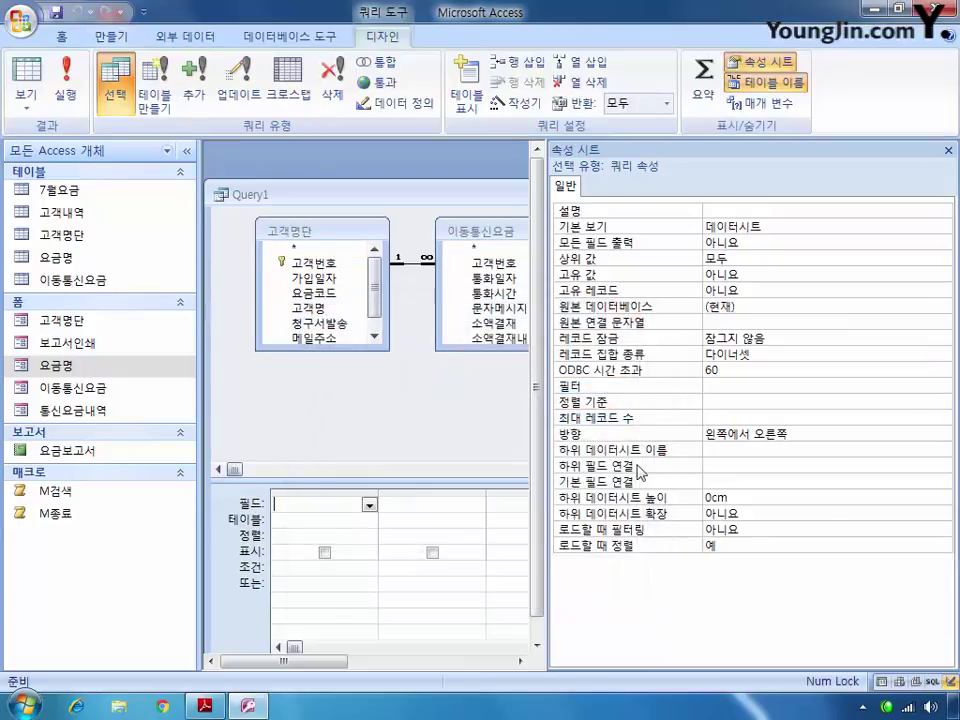
Hide the query properties, enlarge both tables' field lists to show every field, and change the query type to crosstab
click(948, 150)
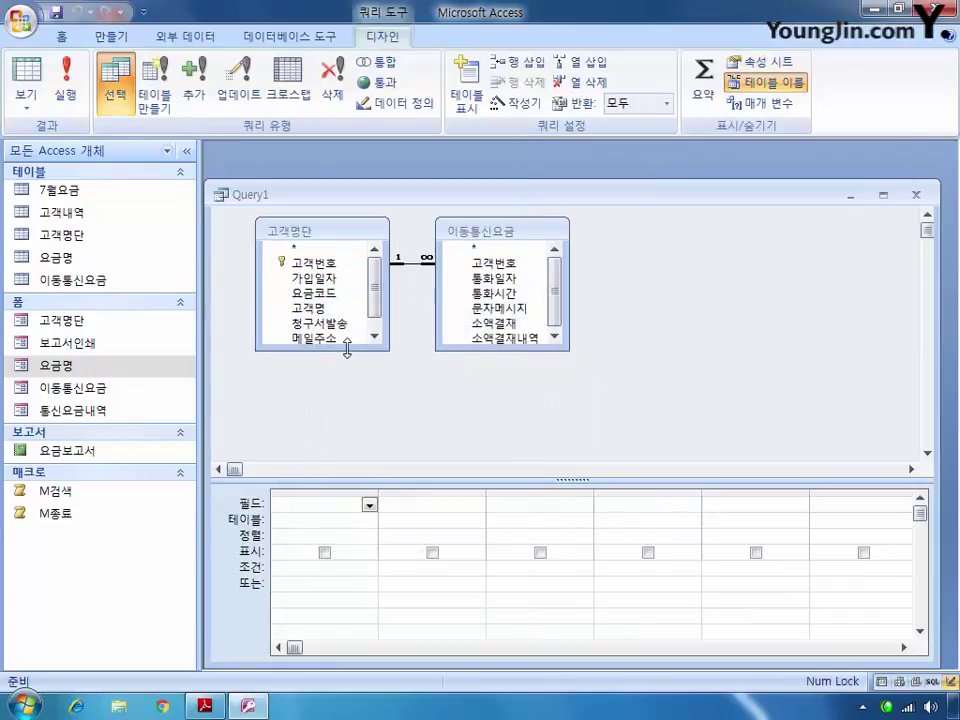
drag(375, 349, 370, 382)
click(537, 348)
drag(537, 346, 540, 369)
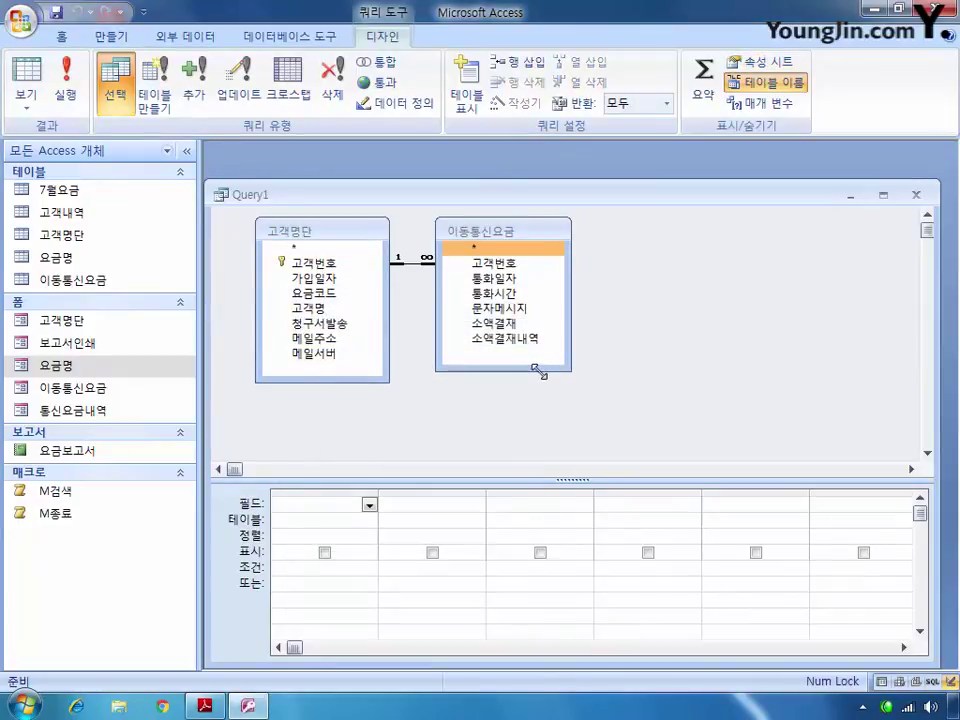
right_click(658, 349)
mouse_move(762, 487)
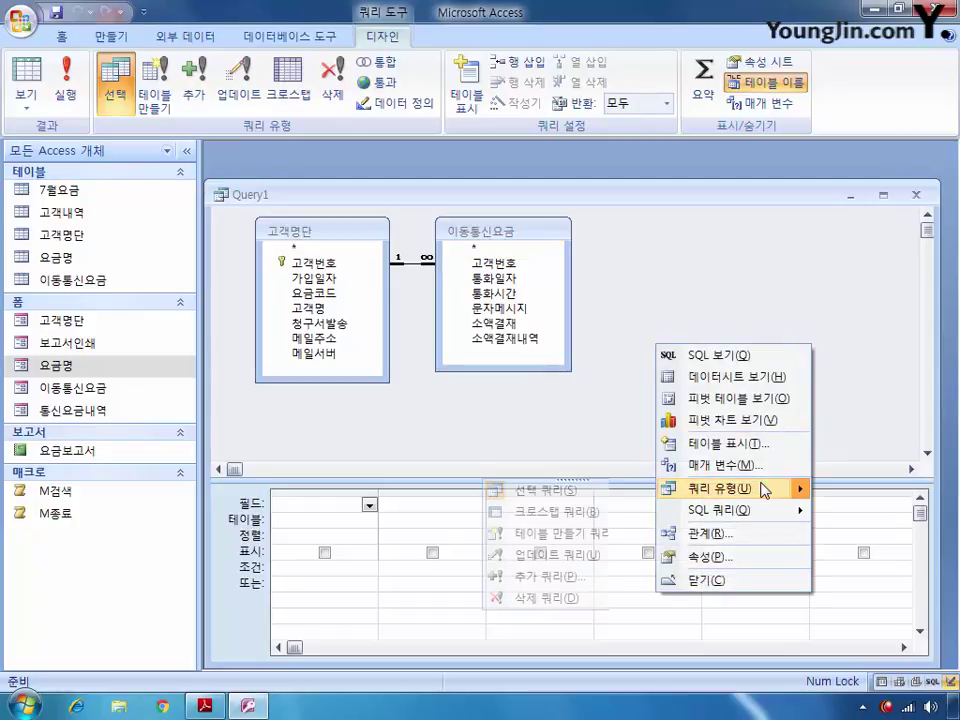
click(579, 513)
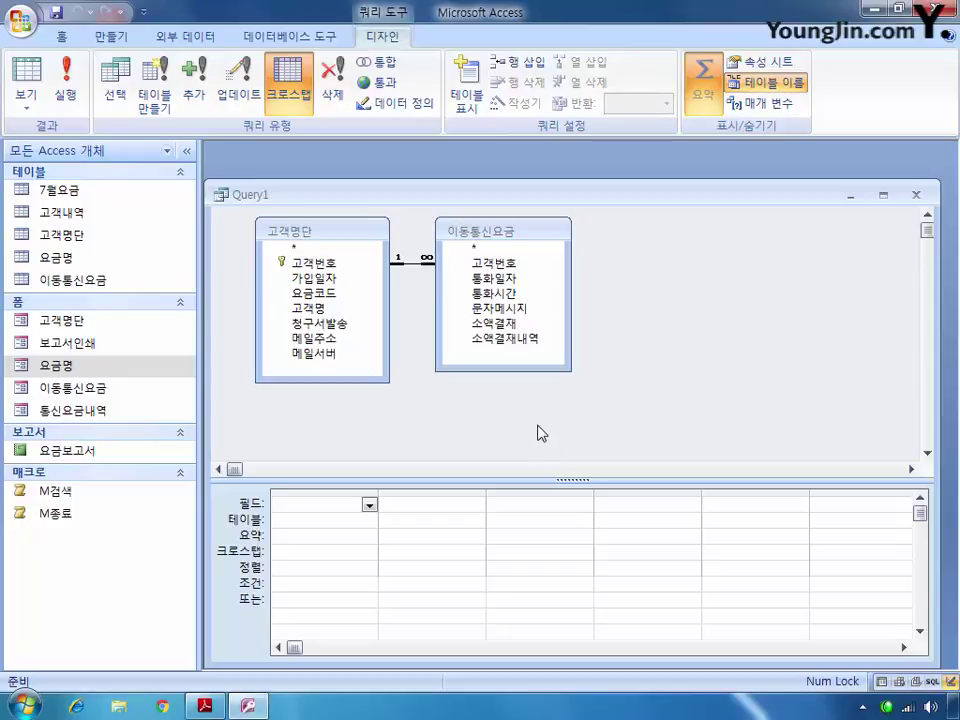
Add 통화일자 from 이동통신요금 to the crosstab query as the row heading (행 머리글)
click(487, 280)
double_click(486, 284)
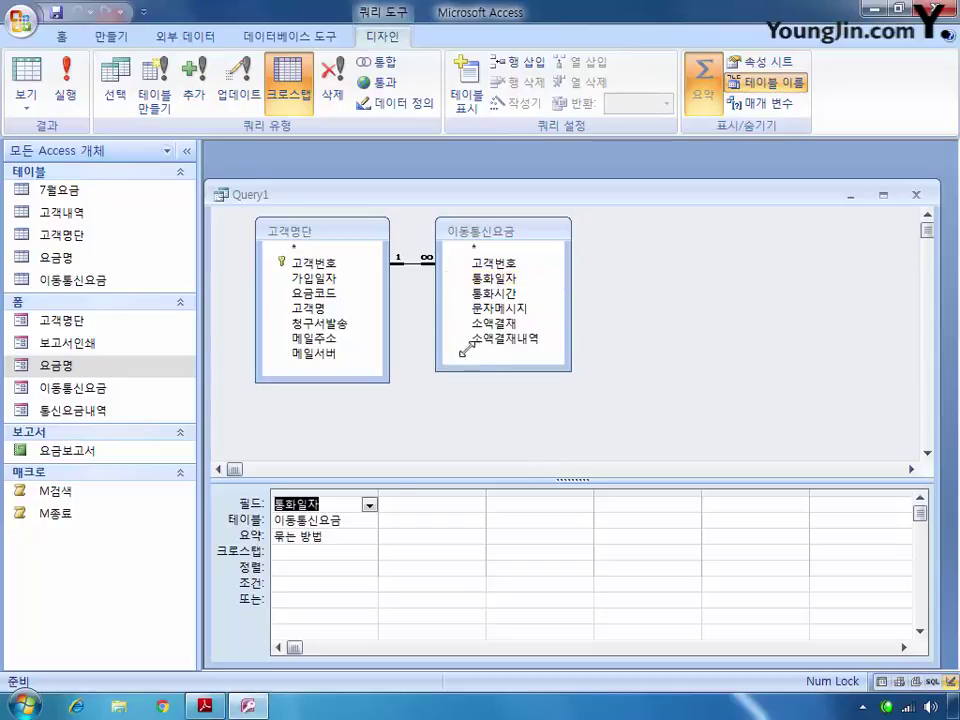
click(323, 553)
click(369, 553)
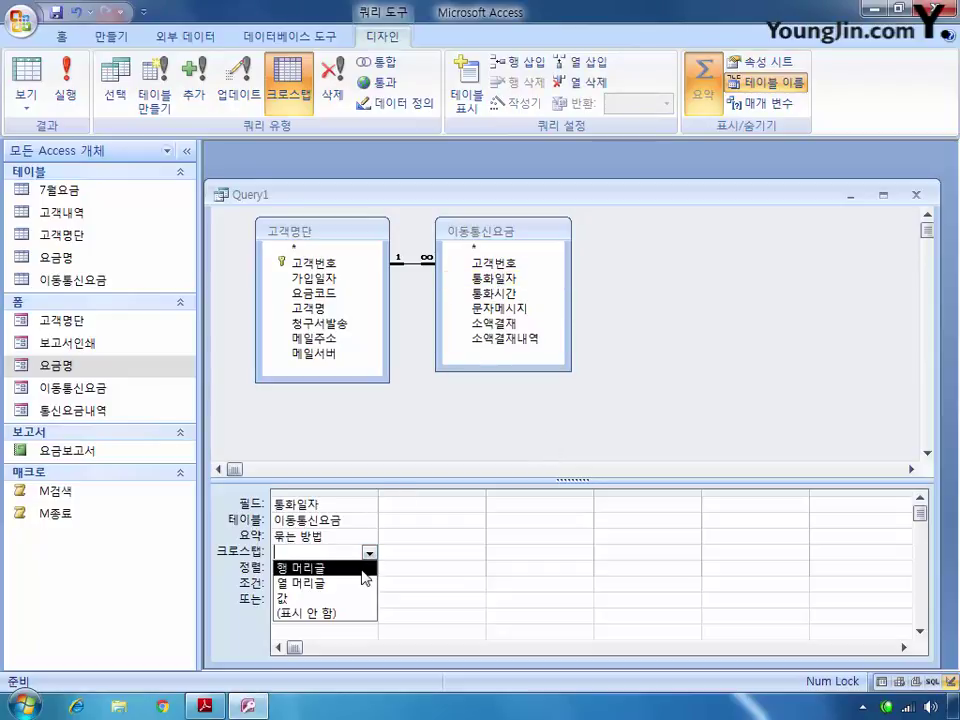
click(362, 566)
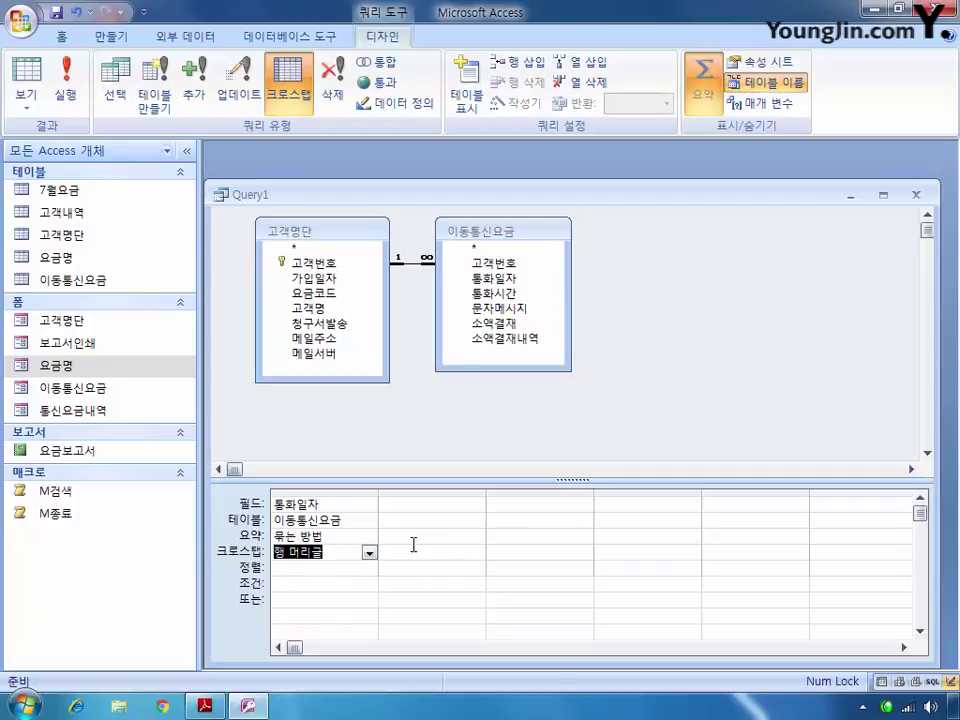
Add 고객명 from 고객명단 to the crosstab query as the column heading (열 머리글)
double_click(308, 308)
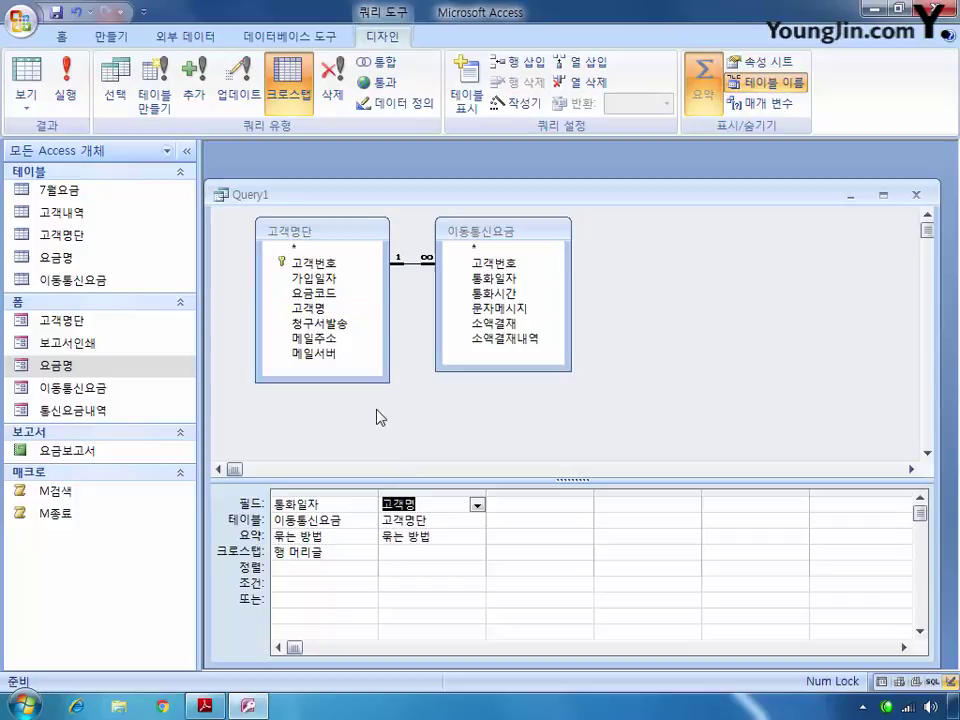
click(435, 552)
click(477, 553)
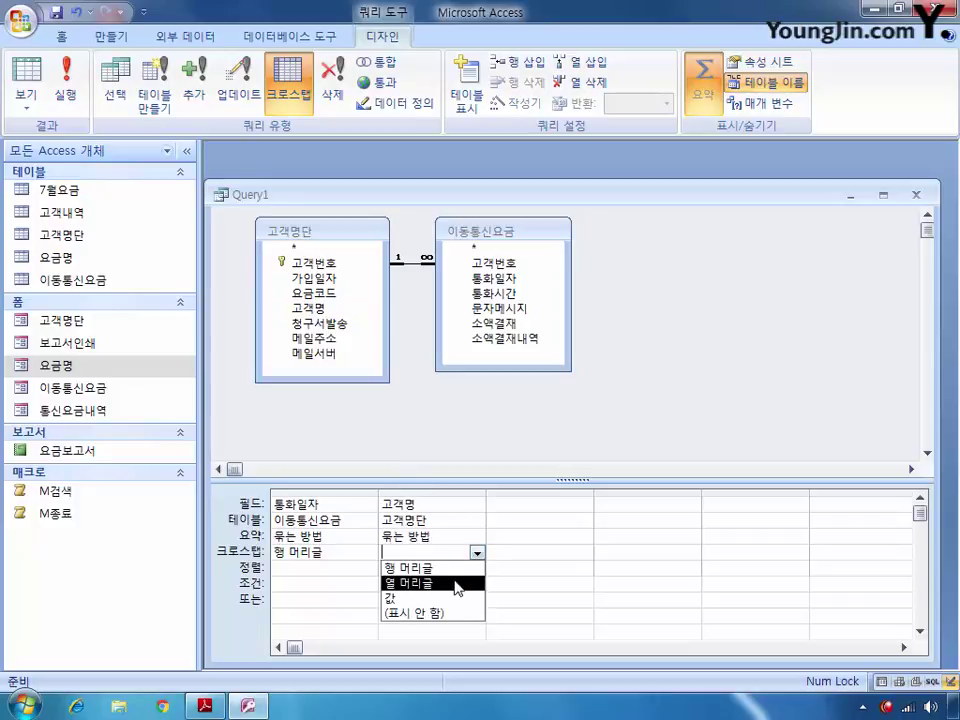
click(455, 582)
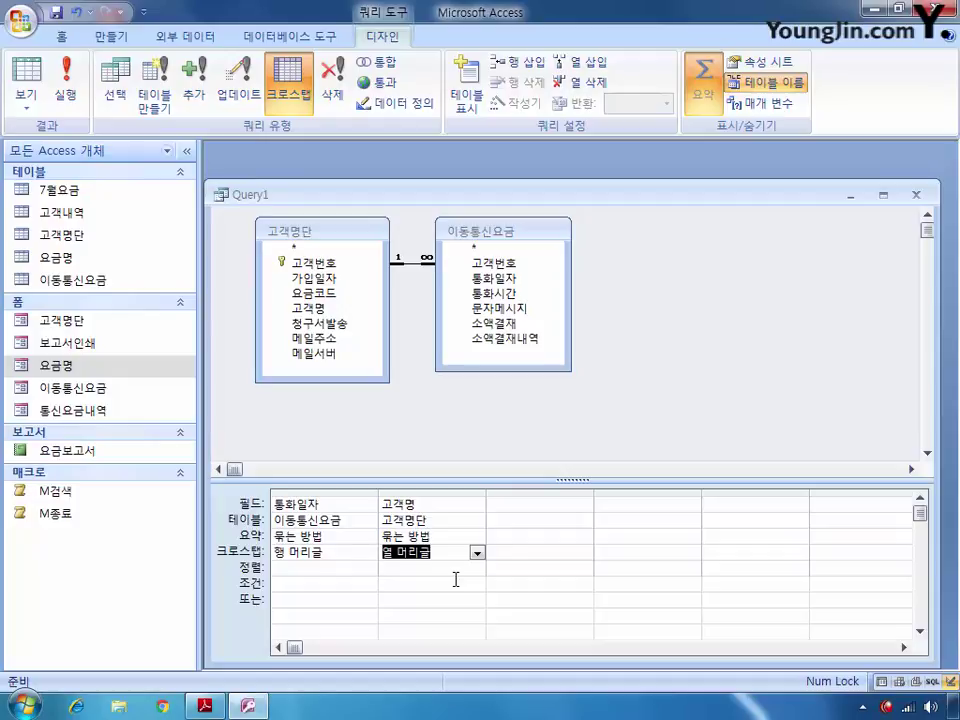
Add 문자메시지 from 이동통신요금 to the crosstab query, summarised by 합계 and used as the value (값)
double_click(499, 308)
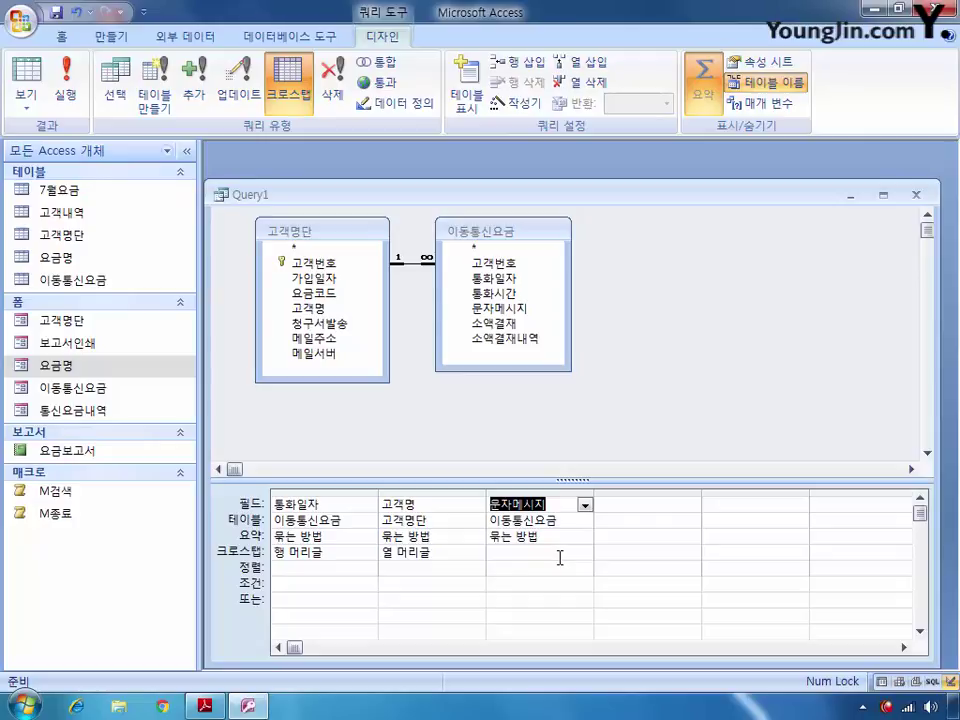
click(548, 537)
click(586, 537)
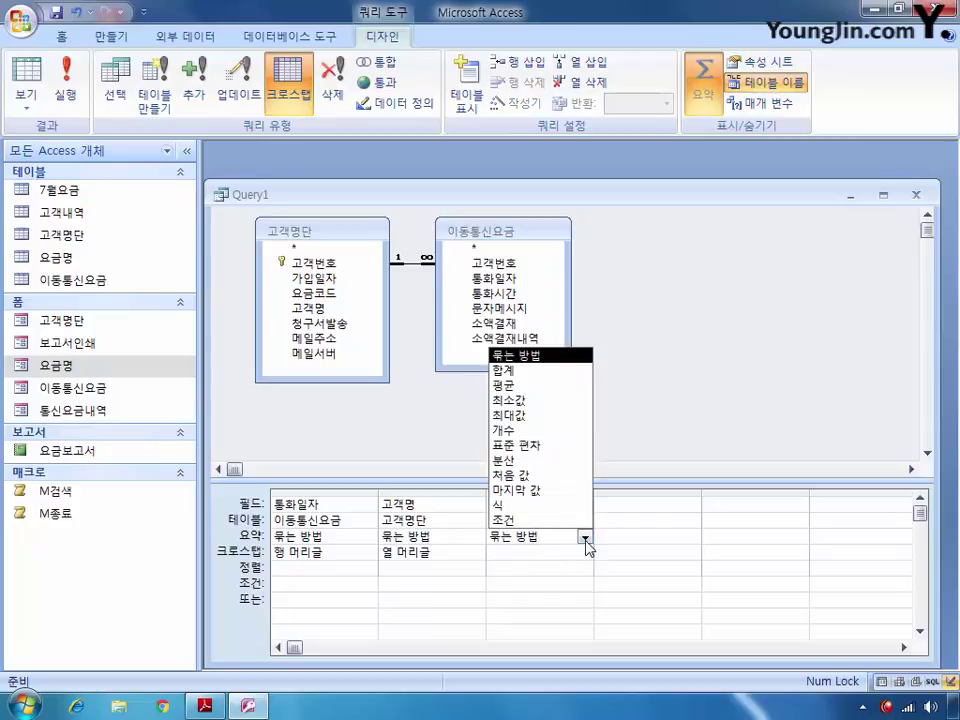
click(553, 370)
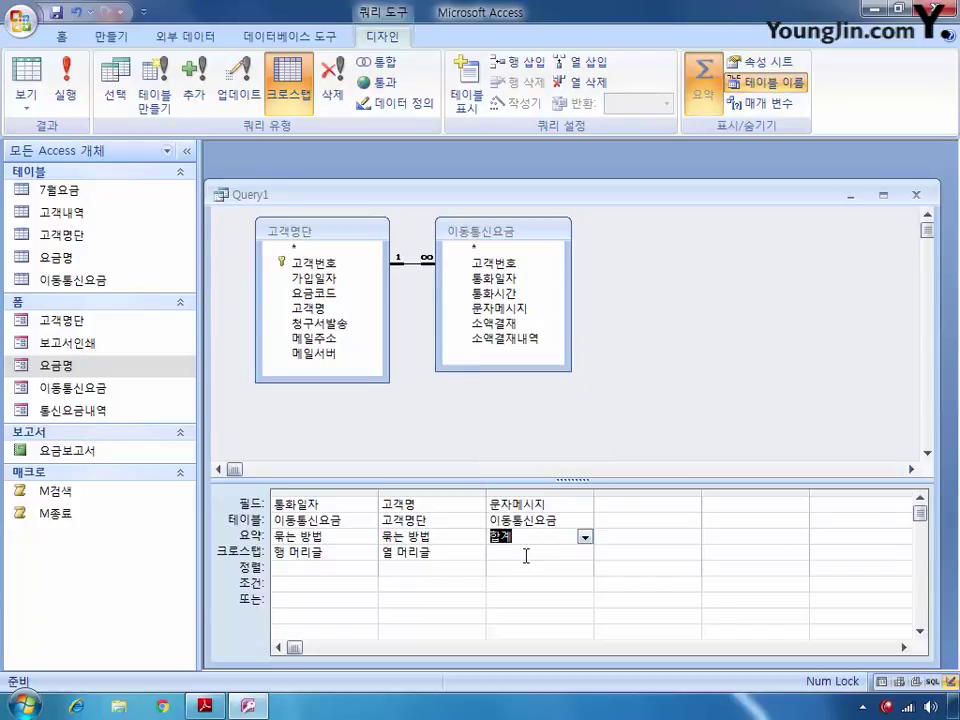
click(526, 552)
click(585, 552)
click(540, 598)
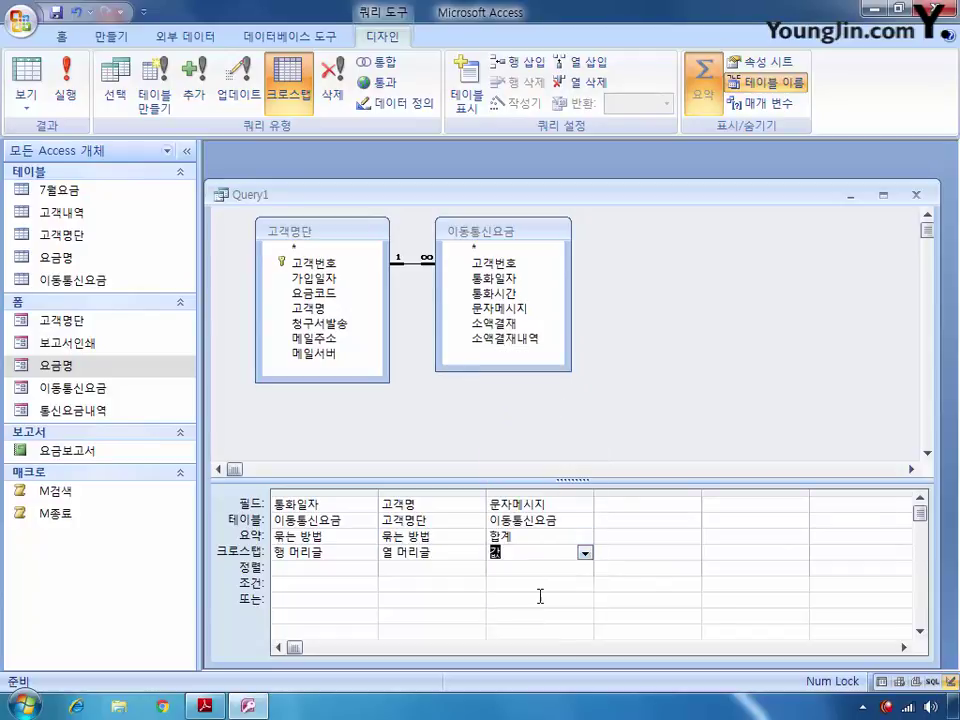
Add 문자메시지 a second time, summarised by 합계 and set as a row heading (행 머리글)
click(536, 338)
drag(527, 308, 651, 525)
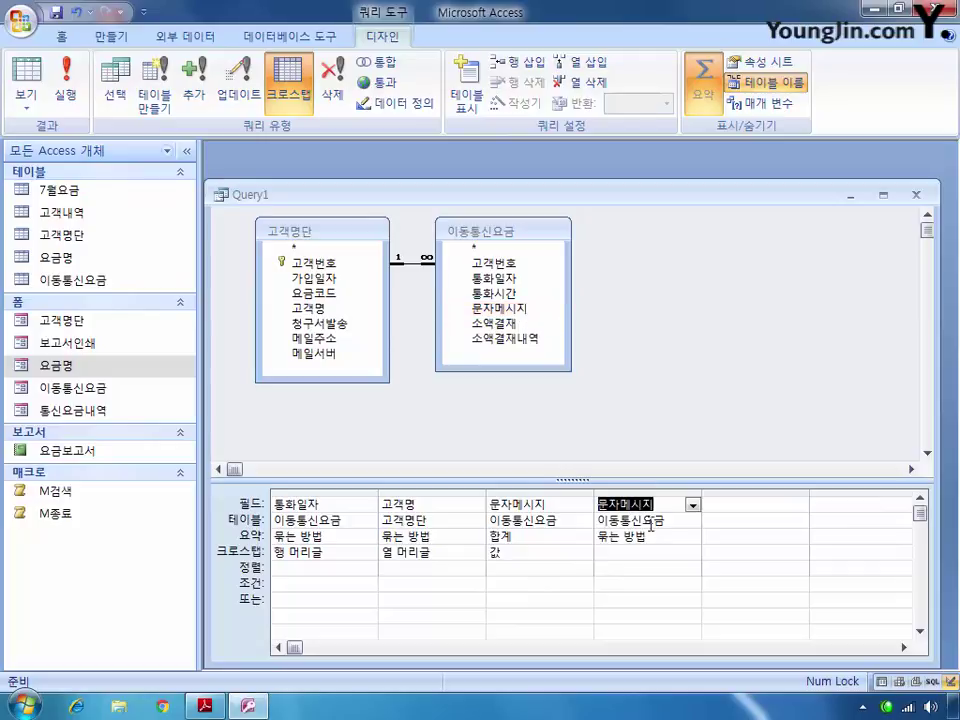
click(664, 537)
click(692, 537)
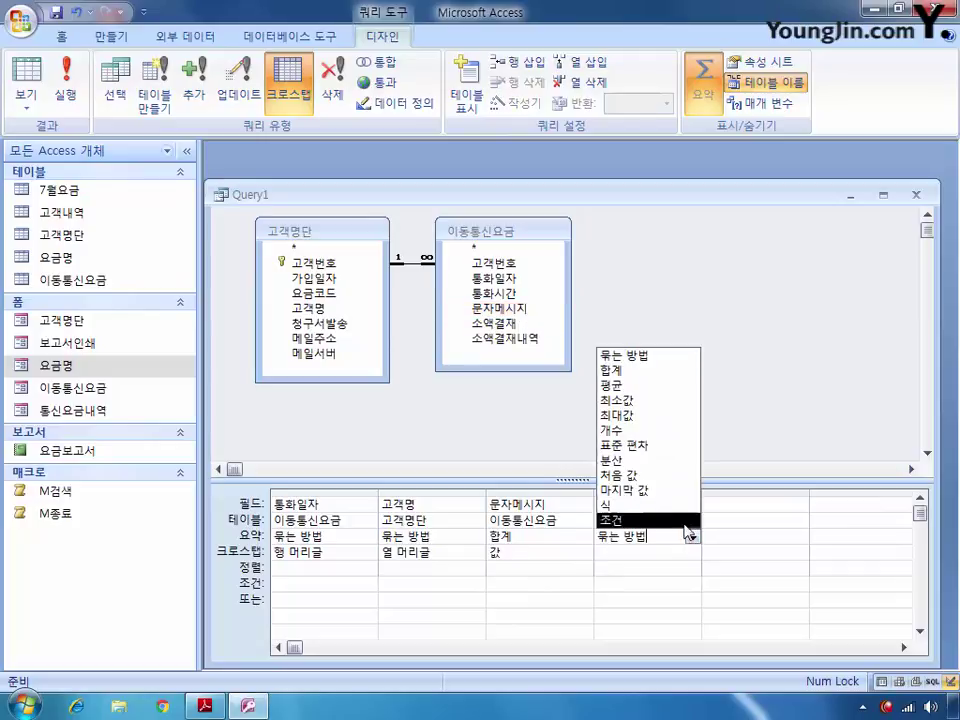
click(647, 370)
click(626, 553)
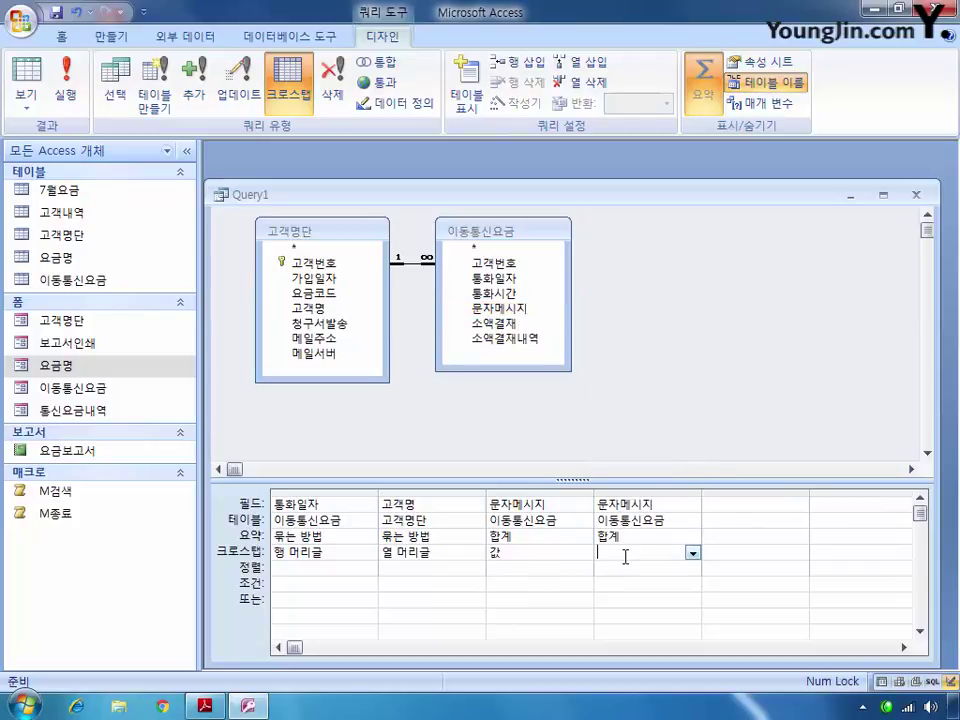
click(692, 553)
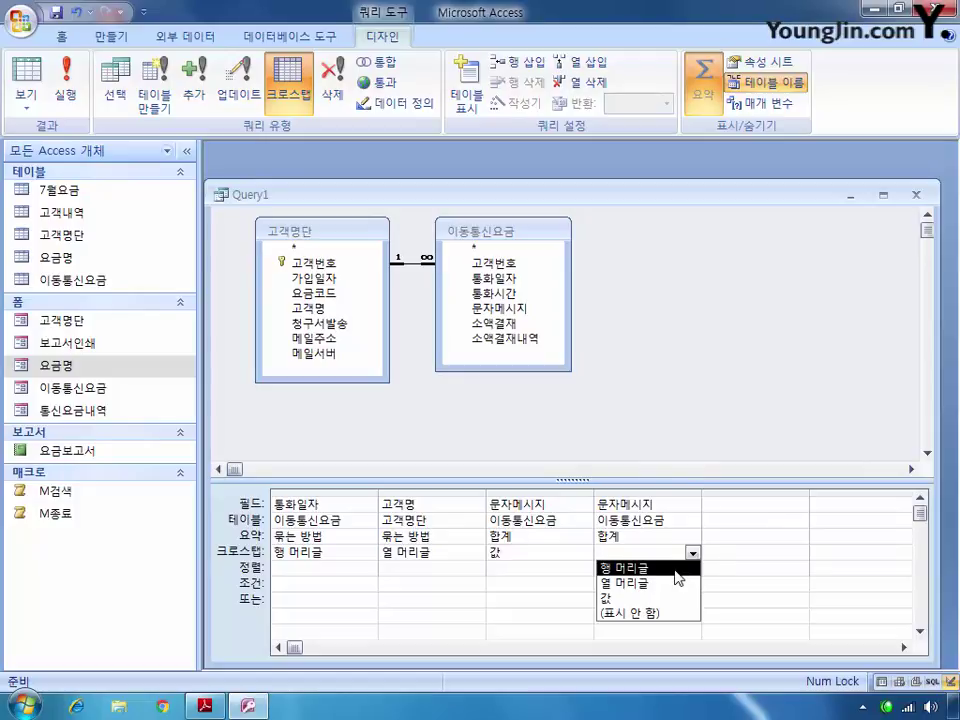
click(675, 568)
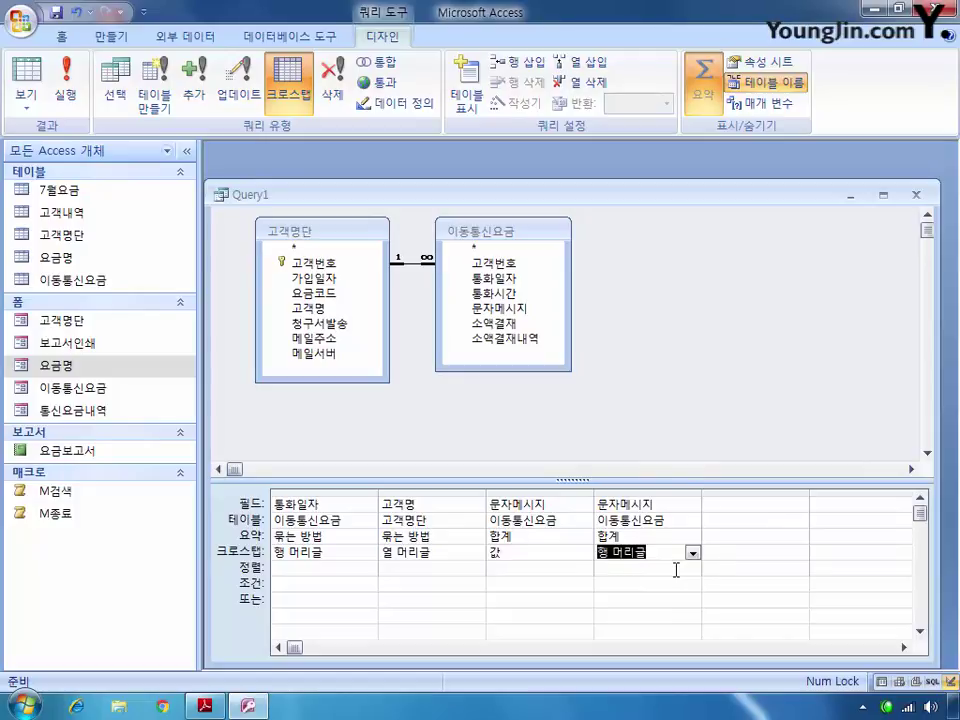
Give the 문자메시지 value column the alias 문자메시지의합계
click(492, 503)
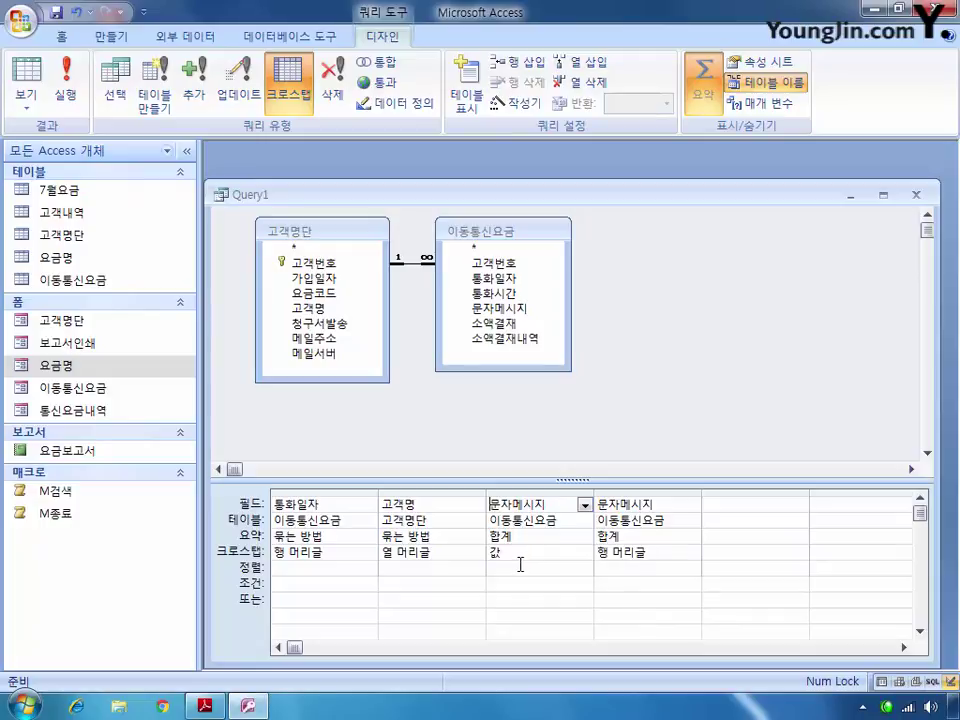
text(a)
key(BackSpace)
text(문자)
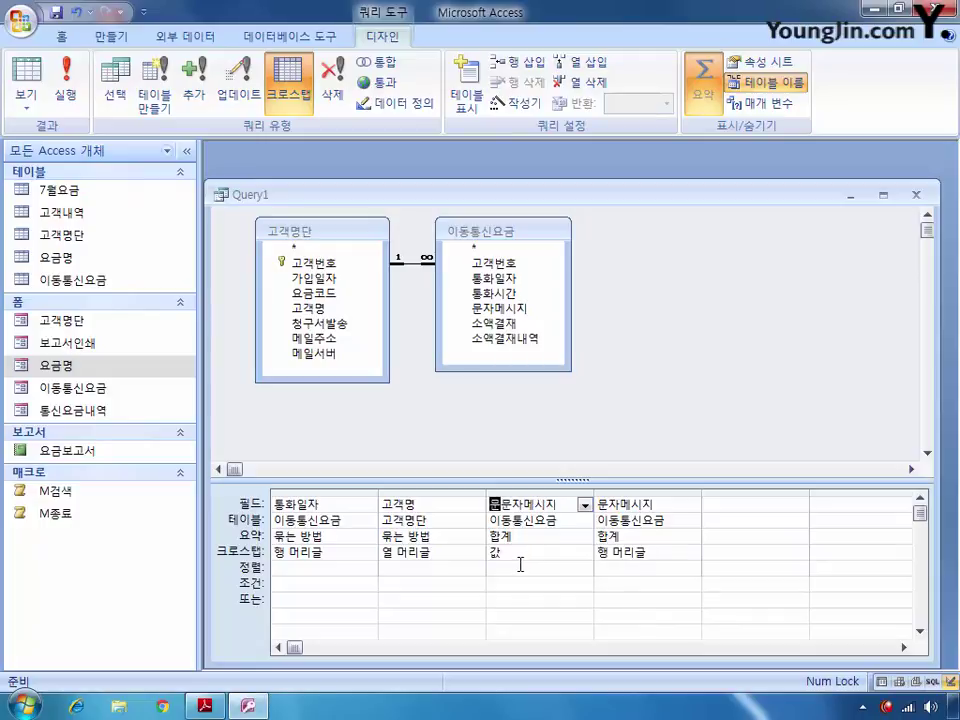
text(메시지)
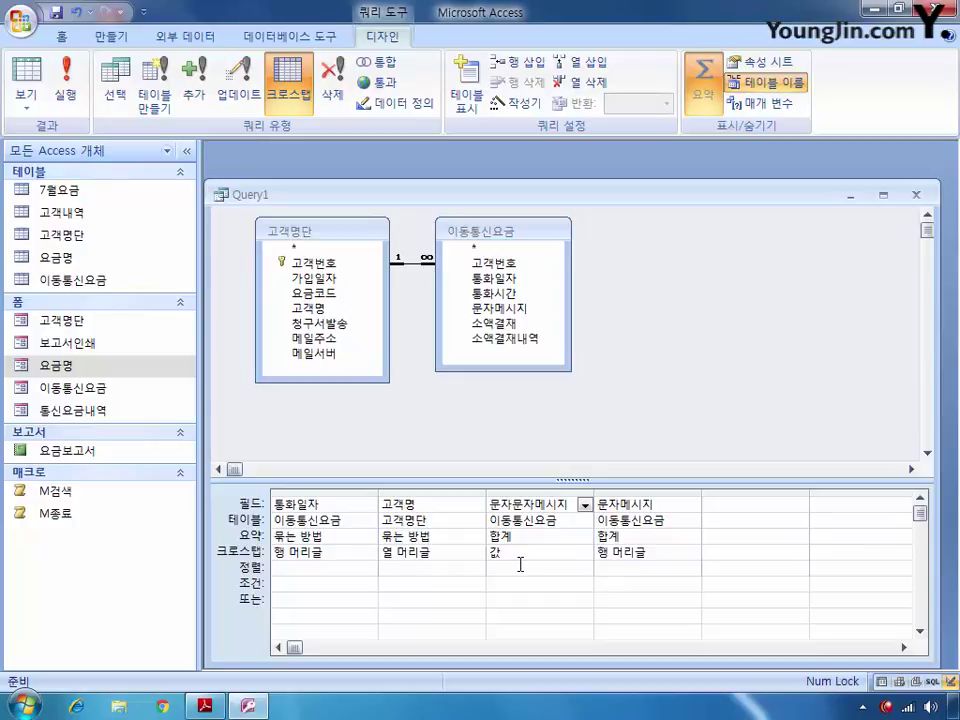
text(의합계:문자)
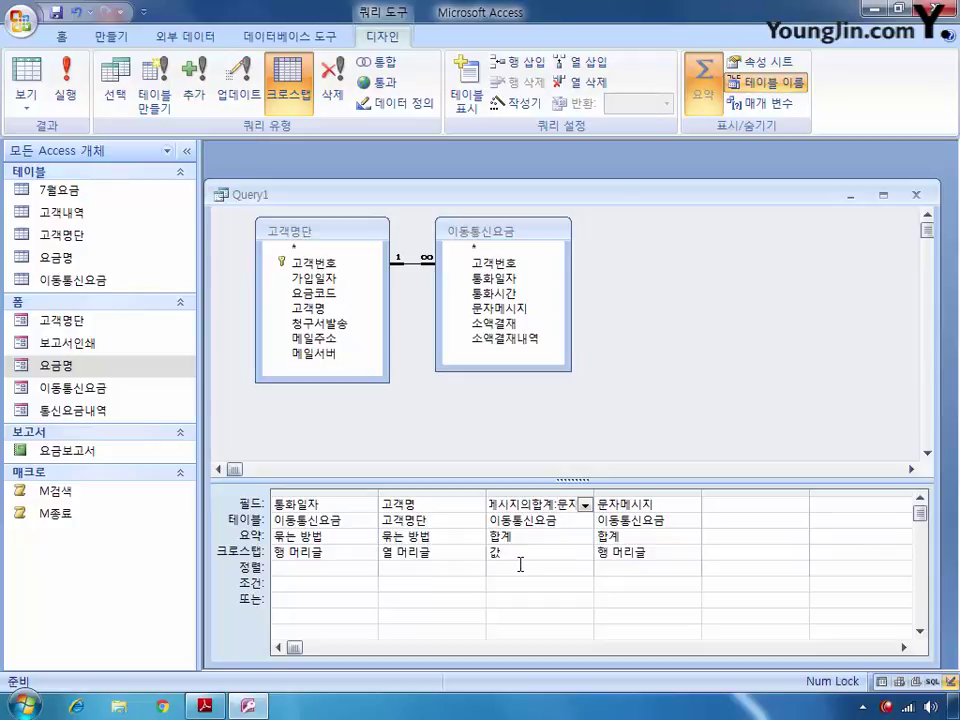
key(Return)
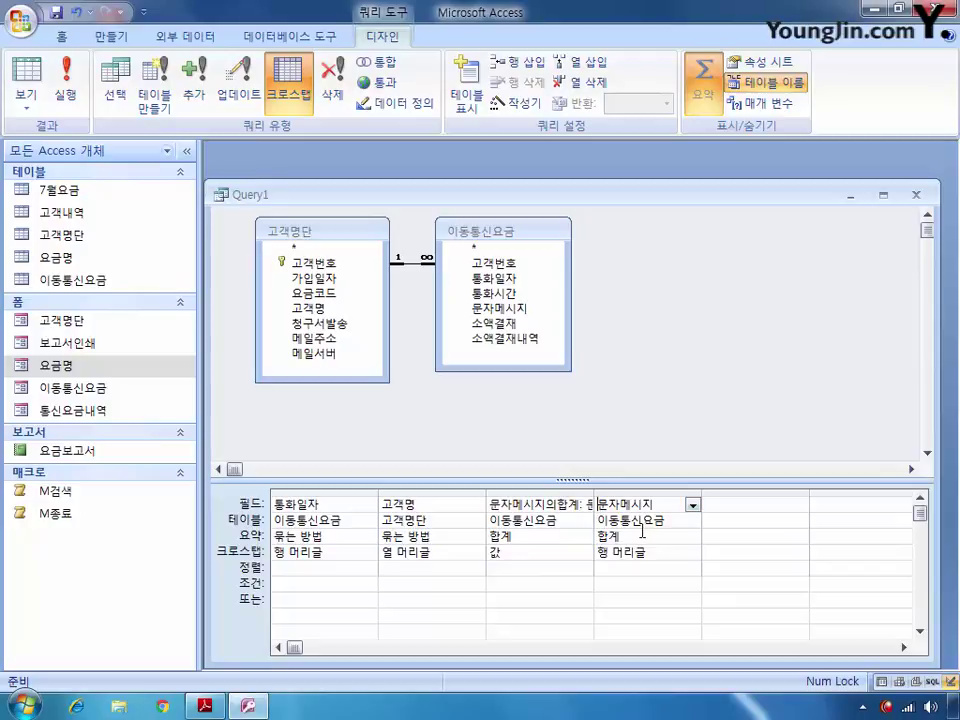
Give the 문자메시지 row-heading column the alias 합계 문자메시지
text(합계 문자메)
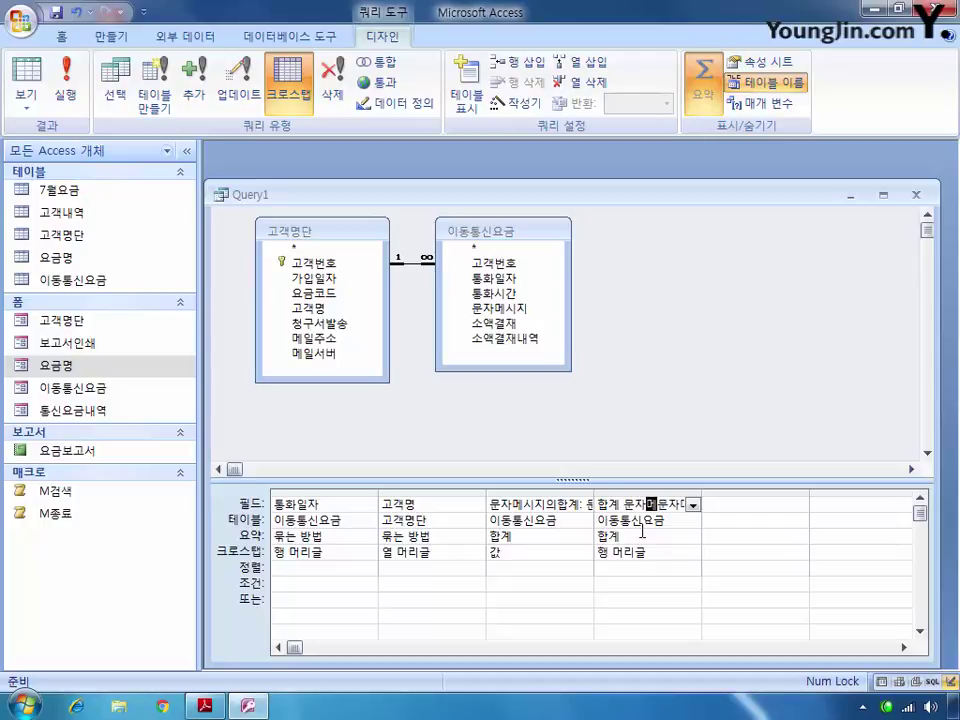
text(시지:)
drag(598, 504, 677, 508)
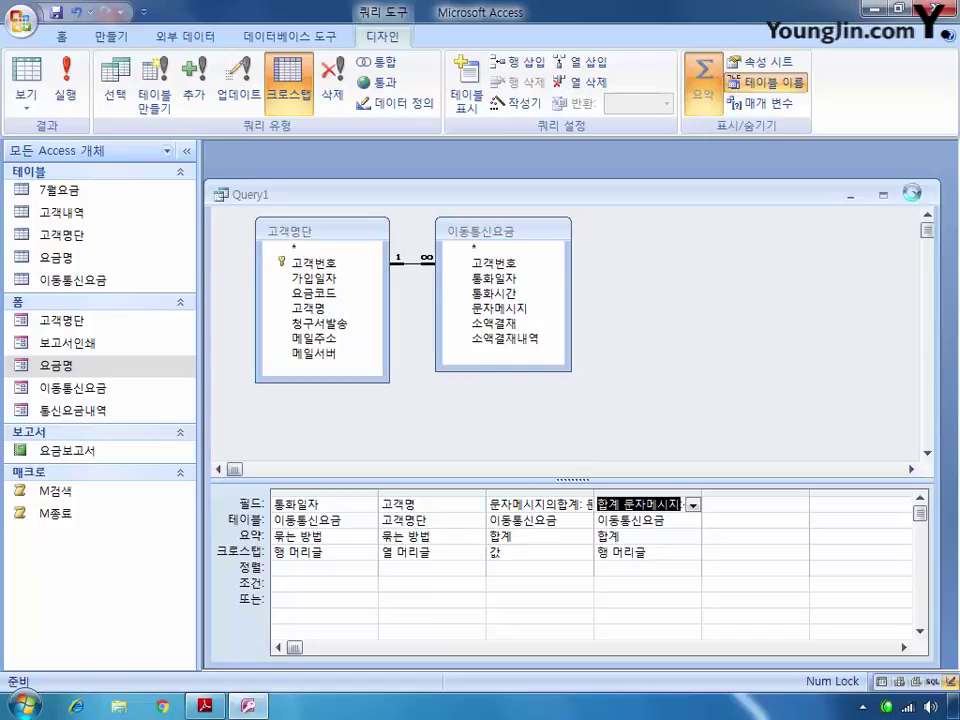
Close the crosstab query and save it as 이동통신요금_Crosstab
click(916, 194)
click(374, 400)
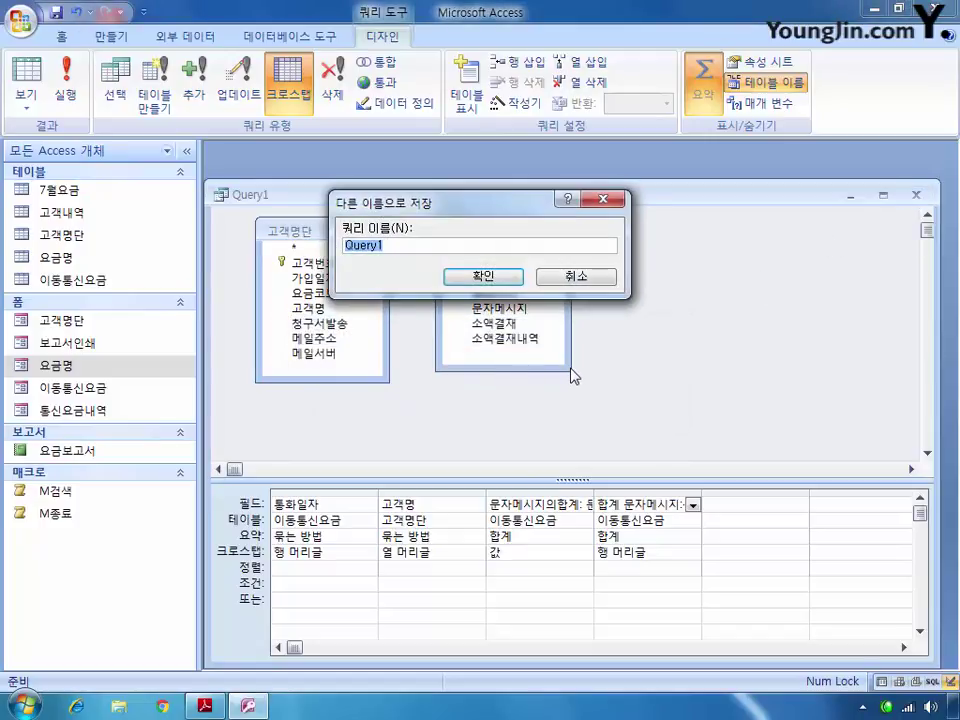
text(이동통신요금)
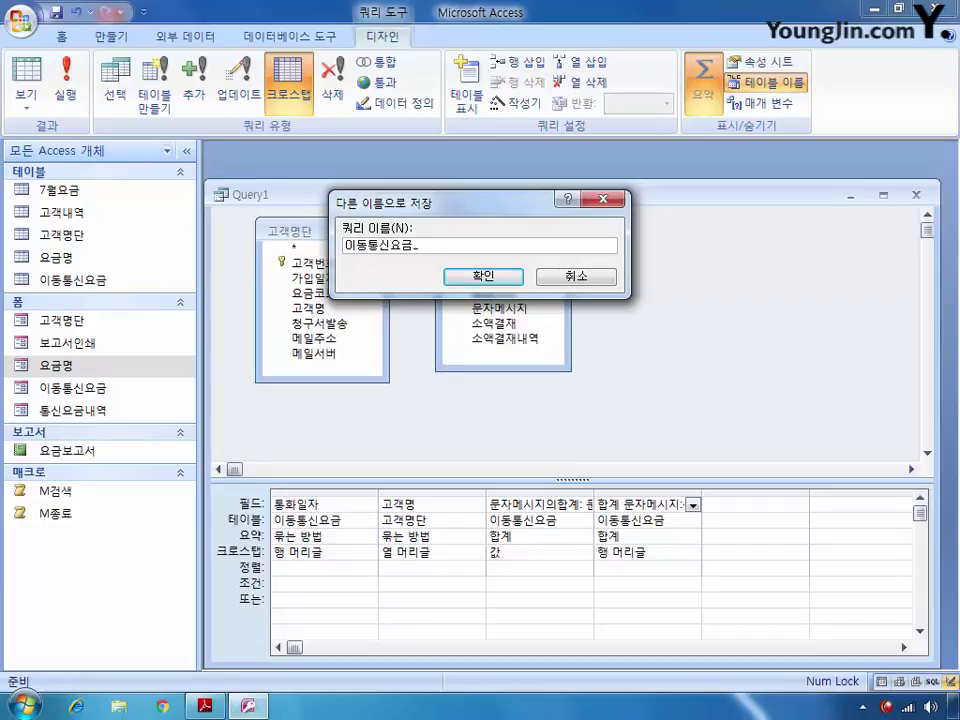
text(_Crosstab)
key(Return)
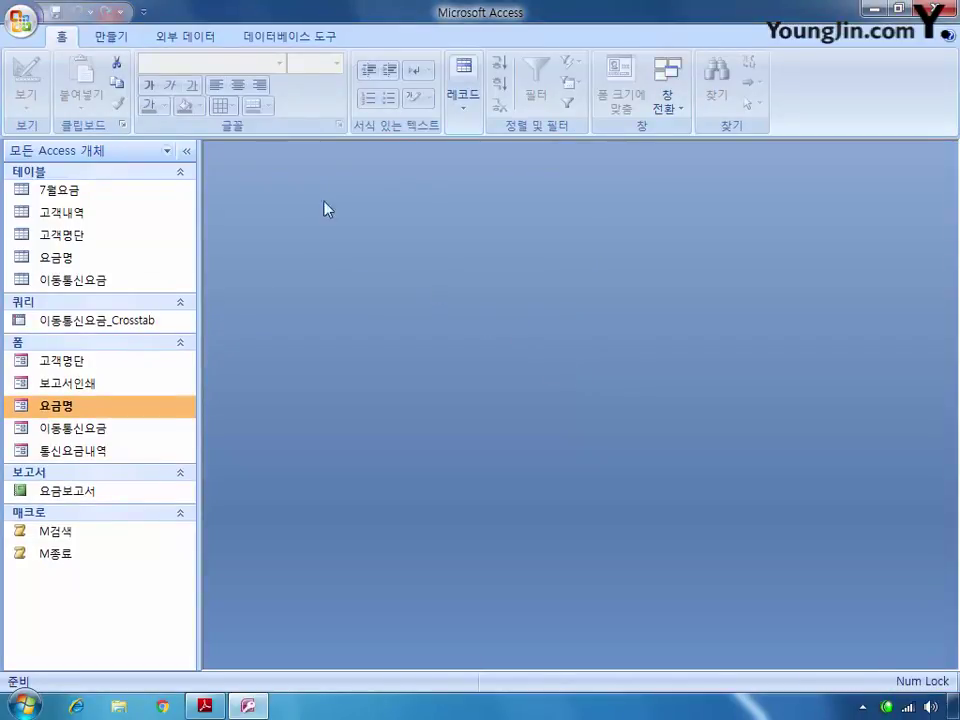
Create a new query in design view based on the 이동통신요금, 고객명단 and 요금명 tables
click(111, 36)
click(819, 95)
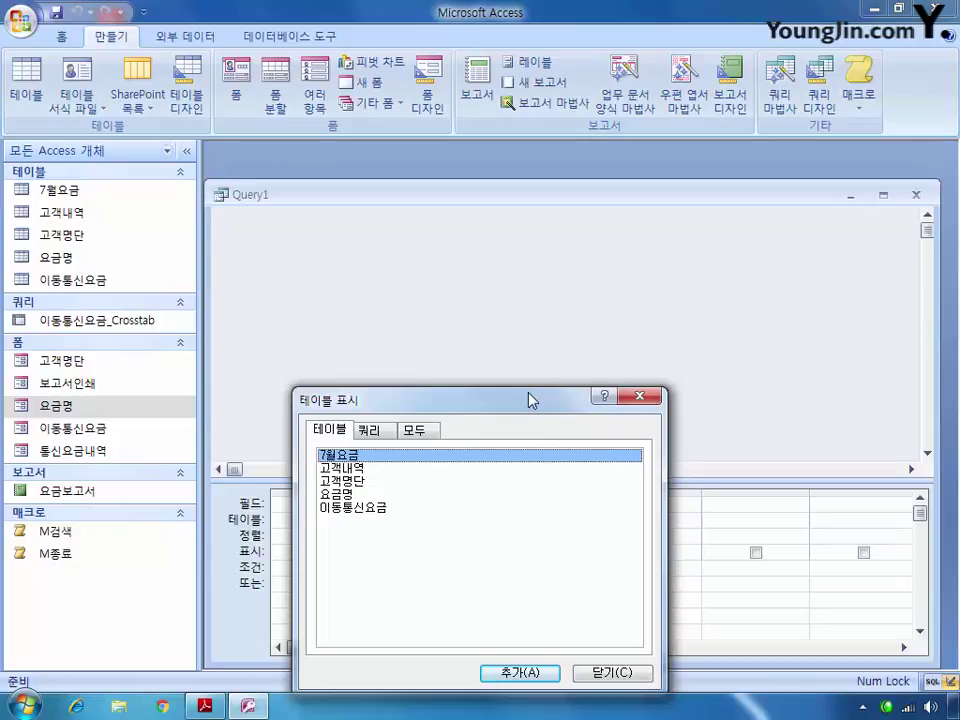
double_click(372, 508)
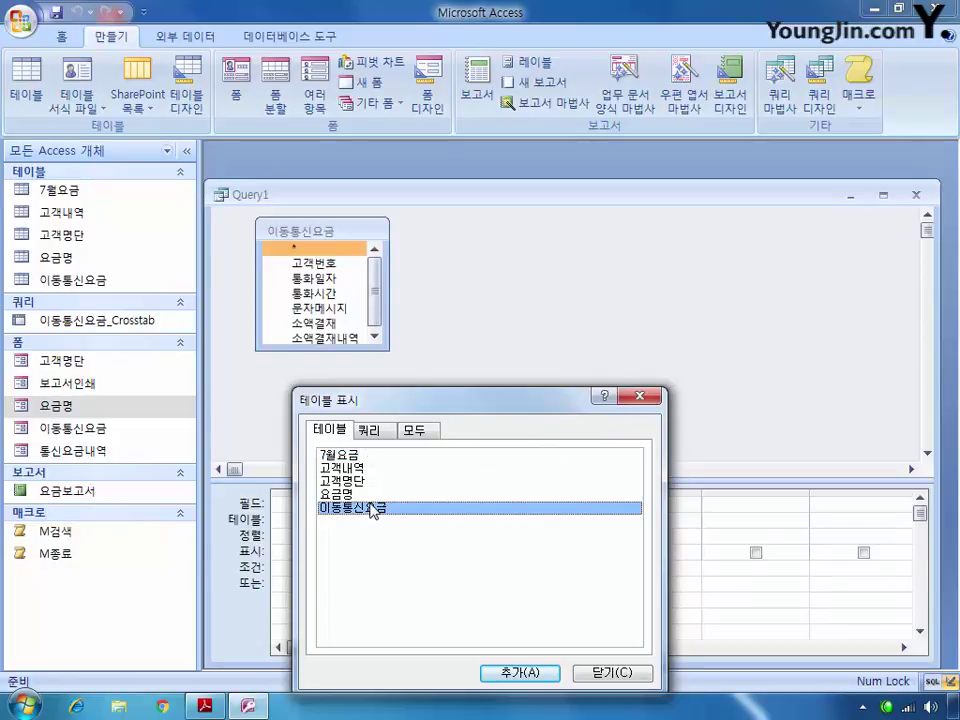
double_click(355, 481)
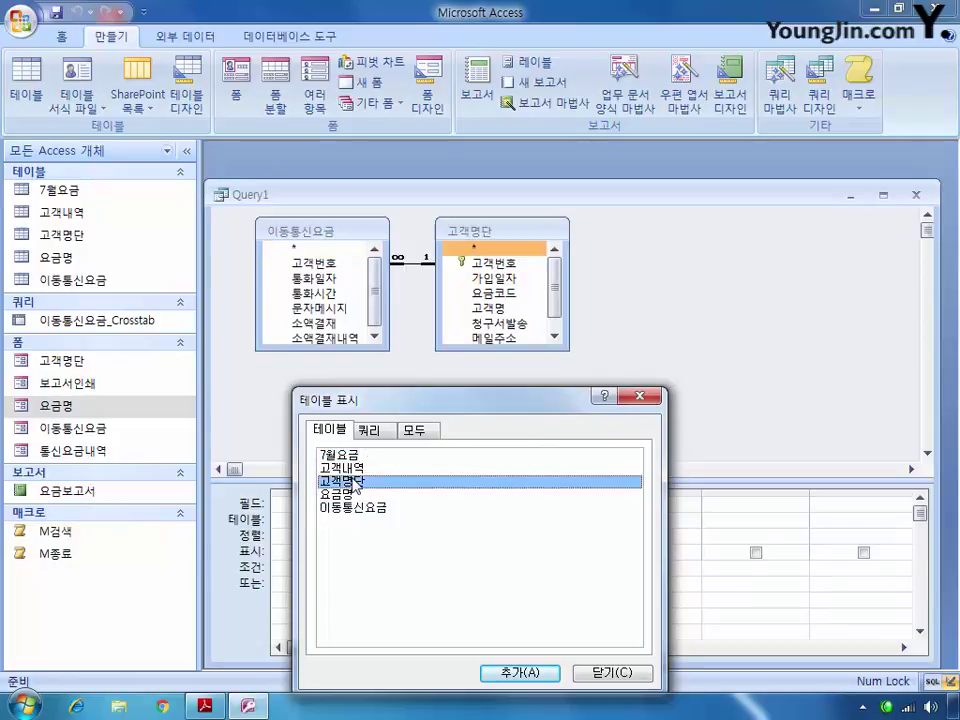
double_click(345, 494)
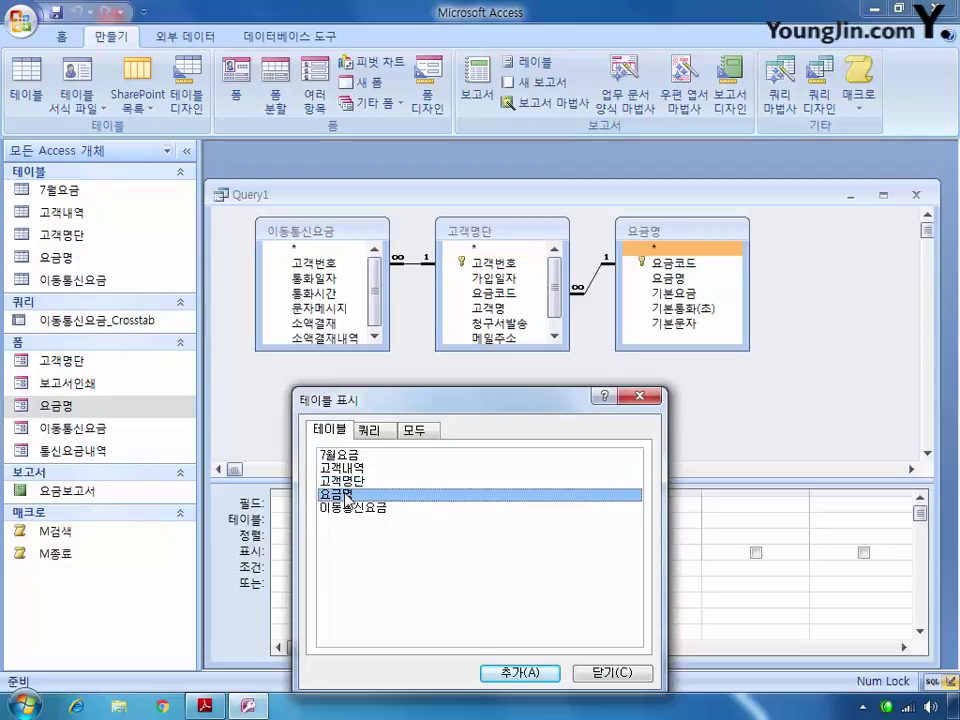
click(604, 673)
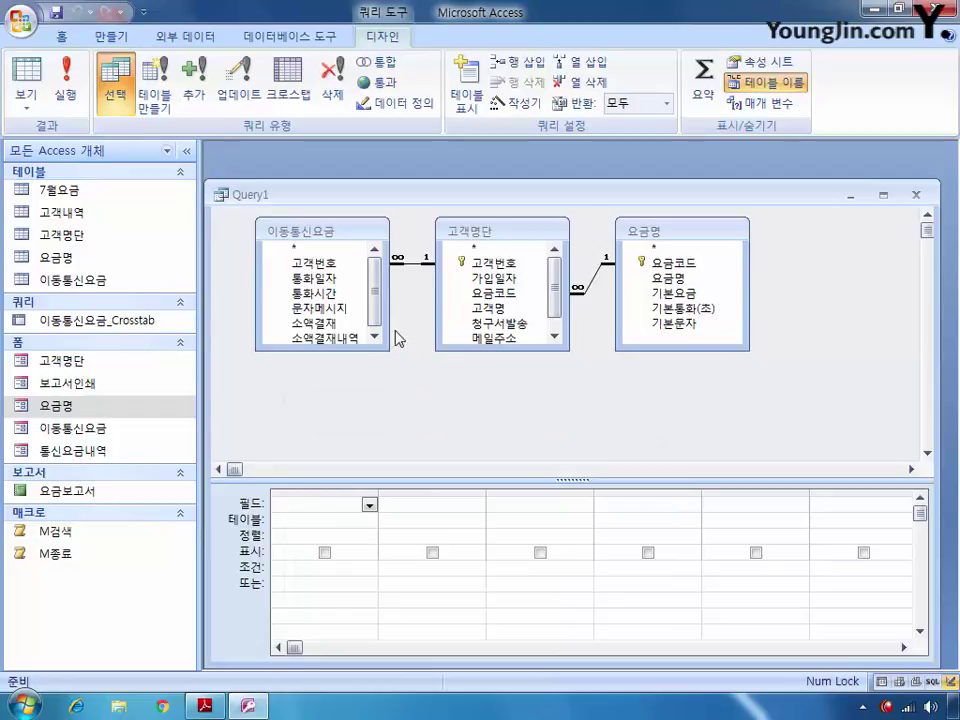
Add 고객번호 from 이동통신요금, 고객명 from 고객명단, and 요금명 and 요금코드 from 요금명 to the query
click(328, 264)
double_click(330, 265)
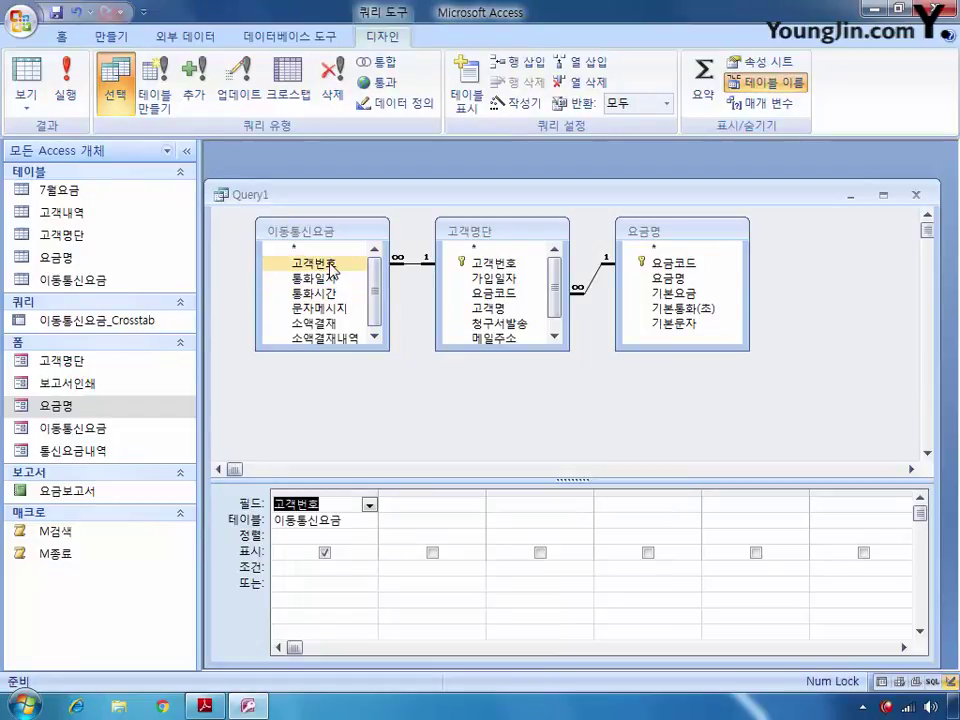
double_click(490, 308)
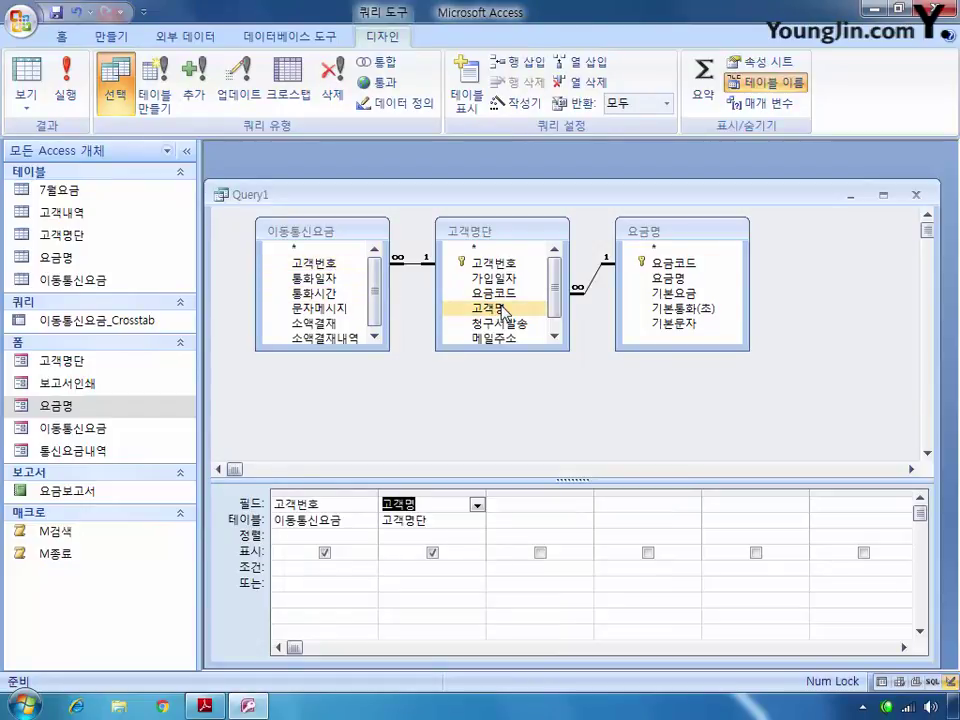
double_click(670, 279)
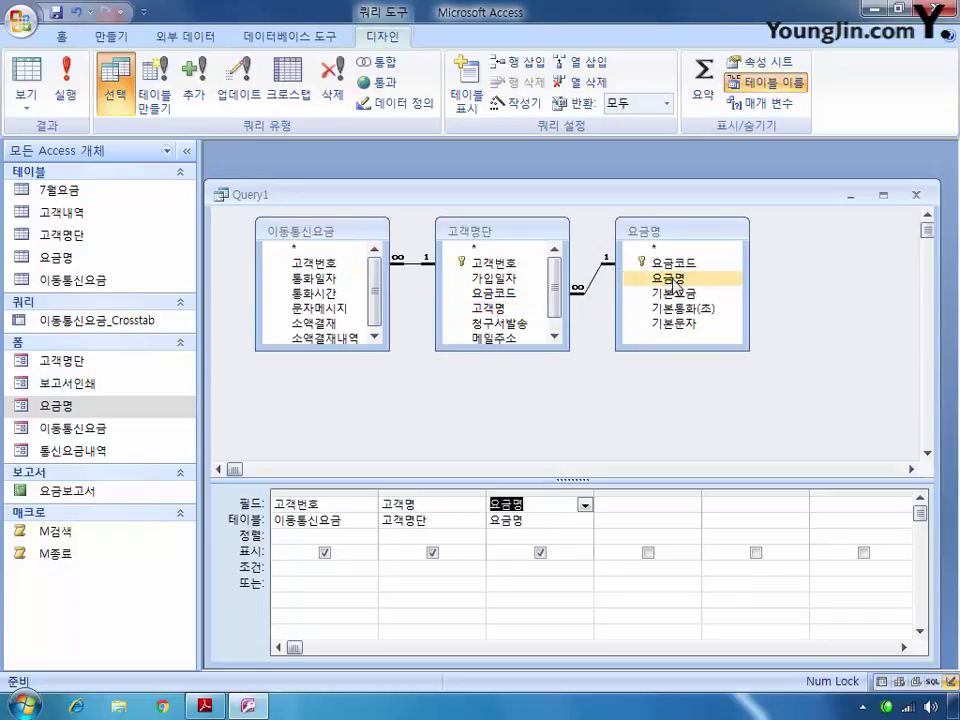
double_click(679, 264)
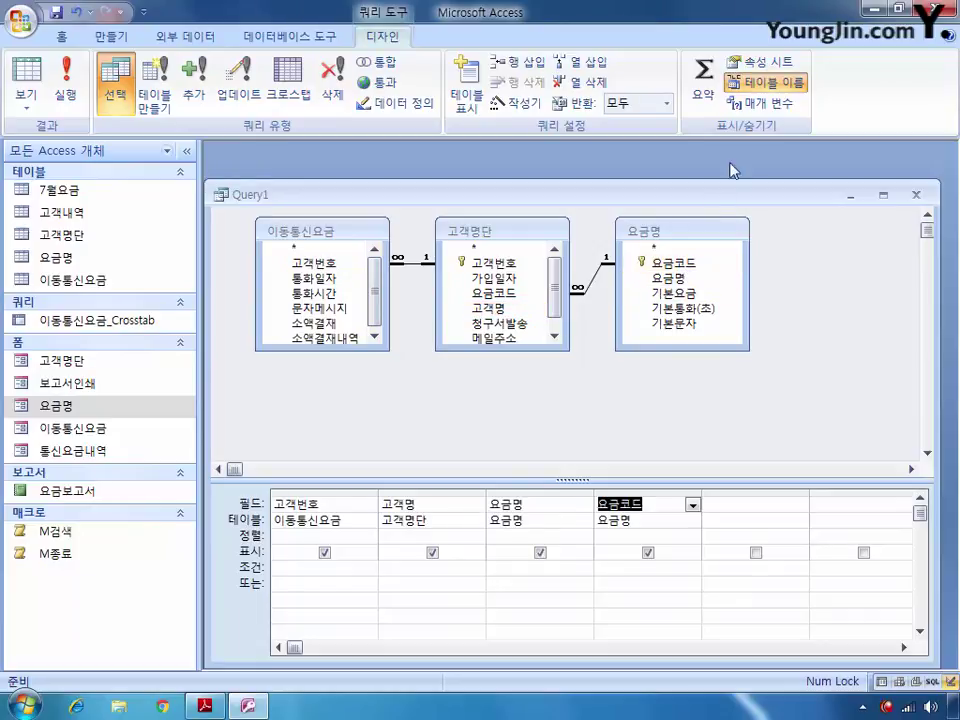
Group the query with the summary row (요약), and hide 요금코드 from the output with the criterion "A"
click(704, 80)
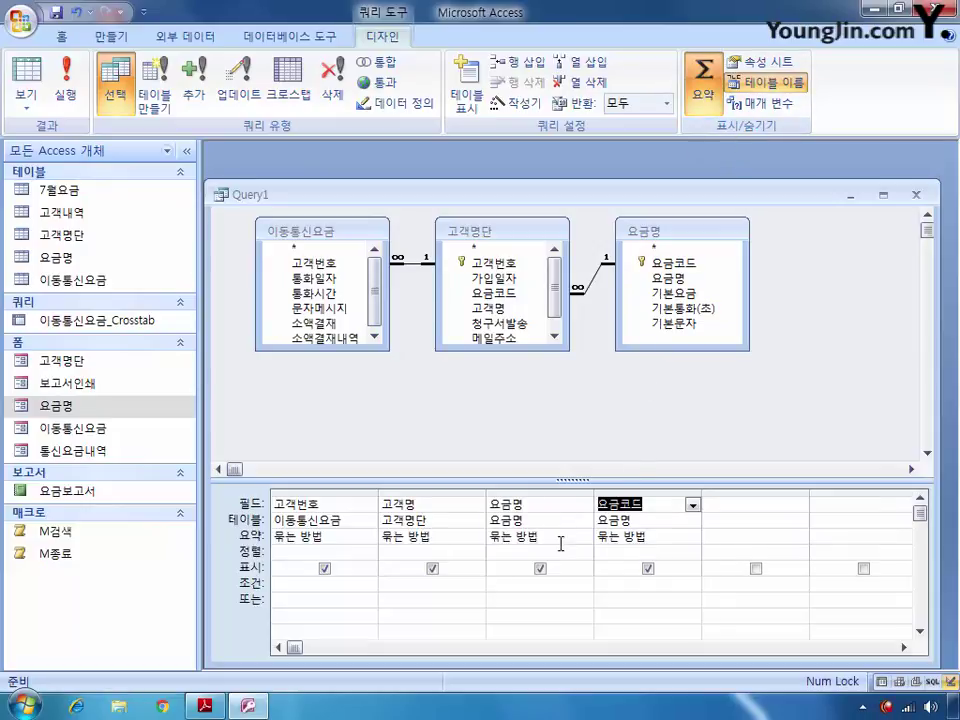
click(648, 568)
click(629, 588)
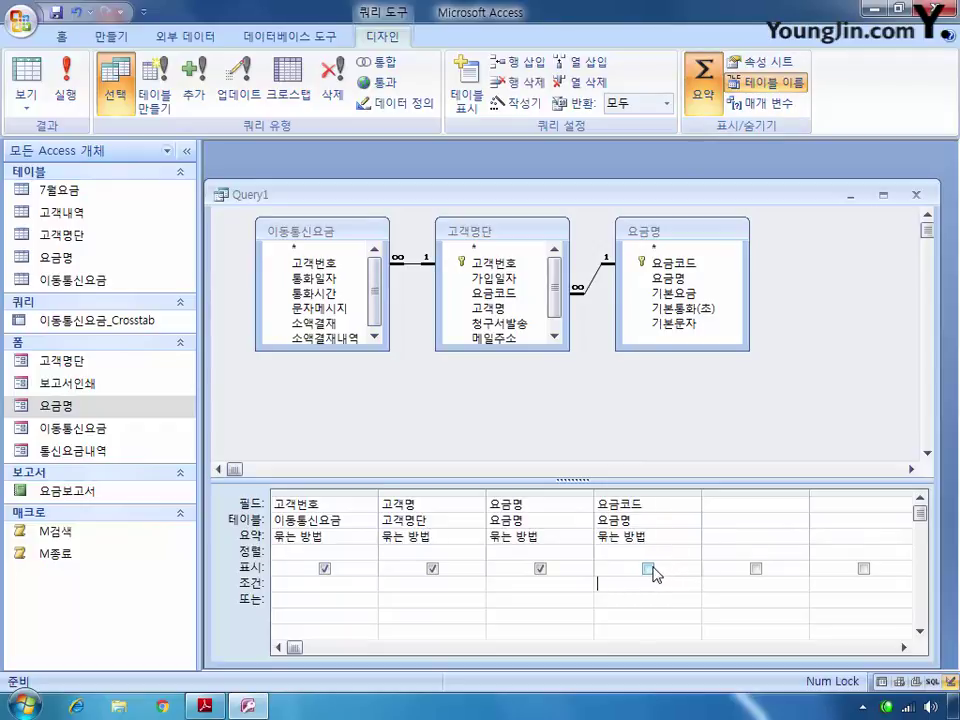
text("A)
Close the grouped query and save it as 표준요금고객쿼리
click(915, 195)
click(377, 401)
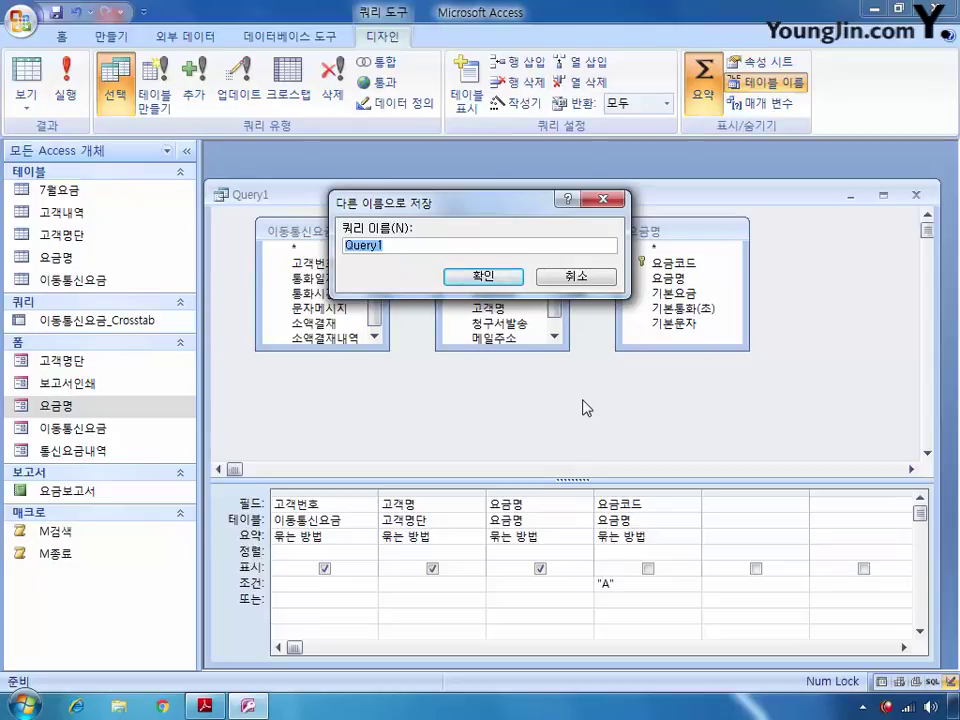
text(표준)
text(요금제)
text(객쿼리)
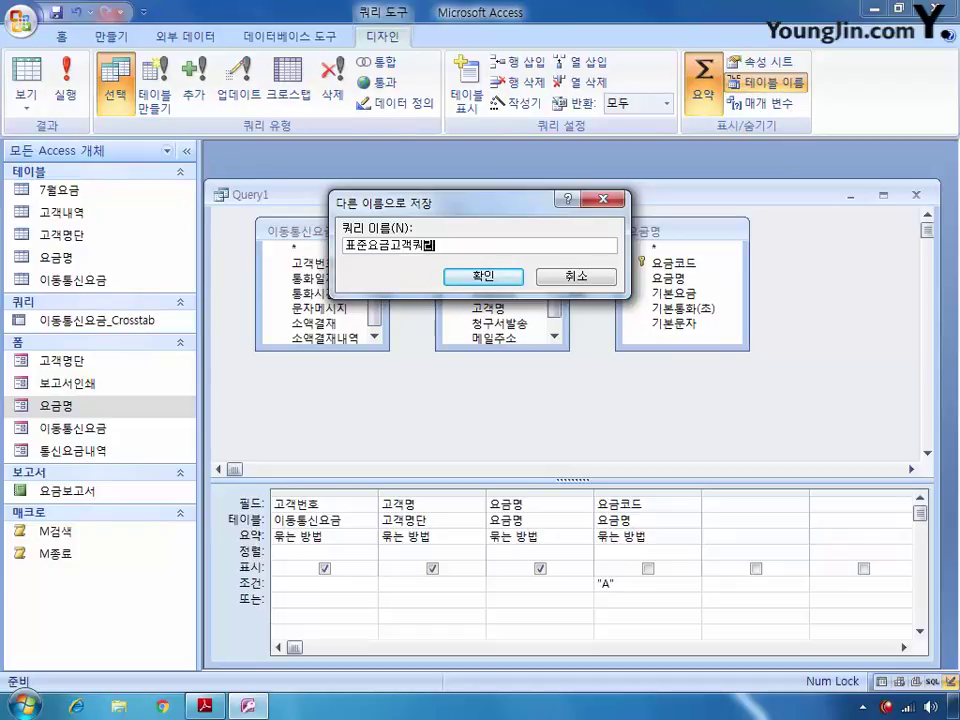
key(Return)
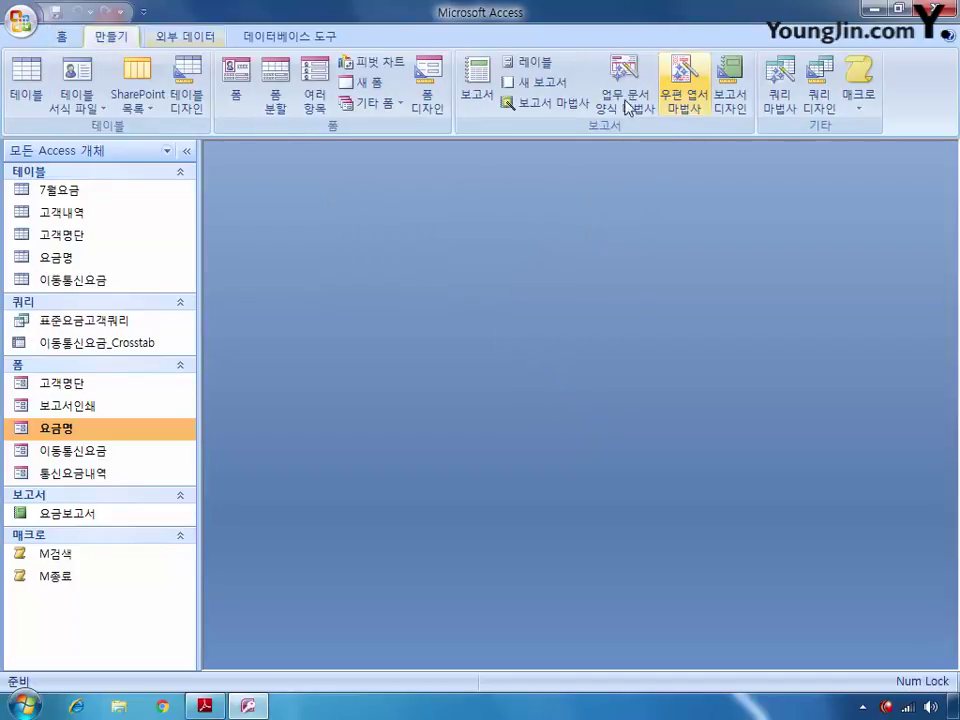
Create a new query in design view based on the 이동통신요금 table, enlarging its field list to show every field
click(821, 101)
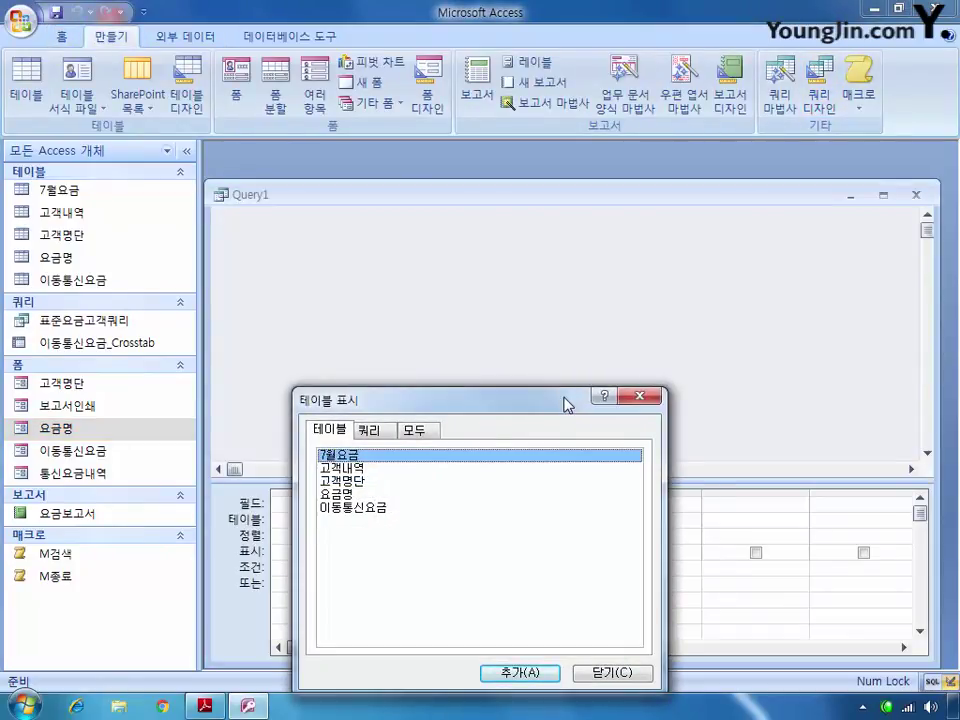
double_click(370, 509)
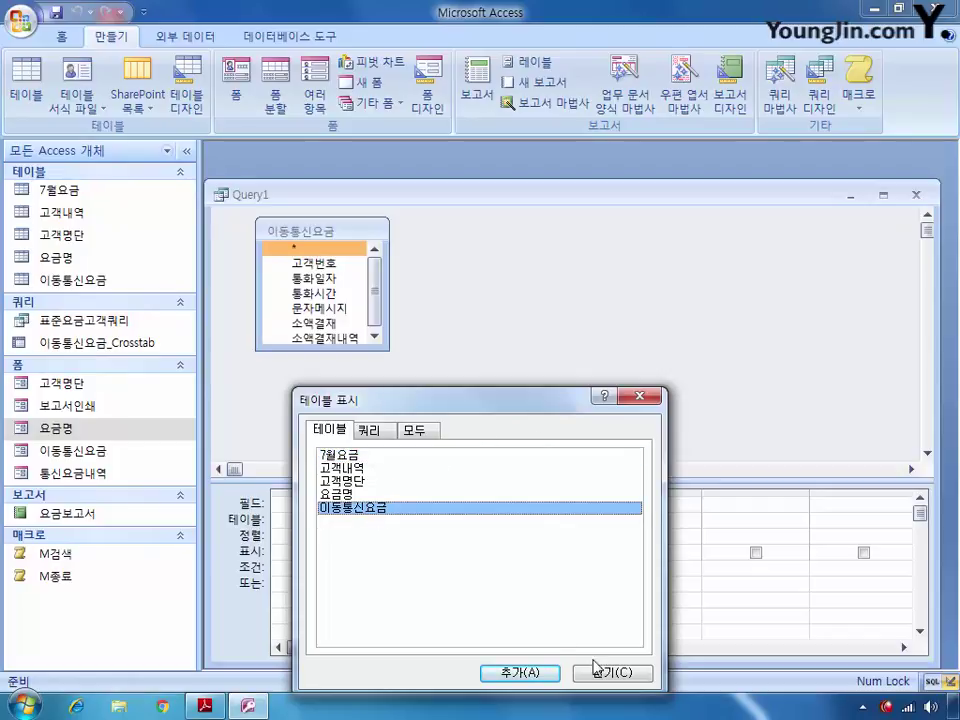
click(600, 670)
drag(348, 349, 345, 372)
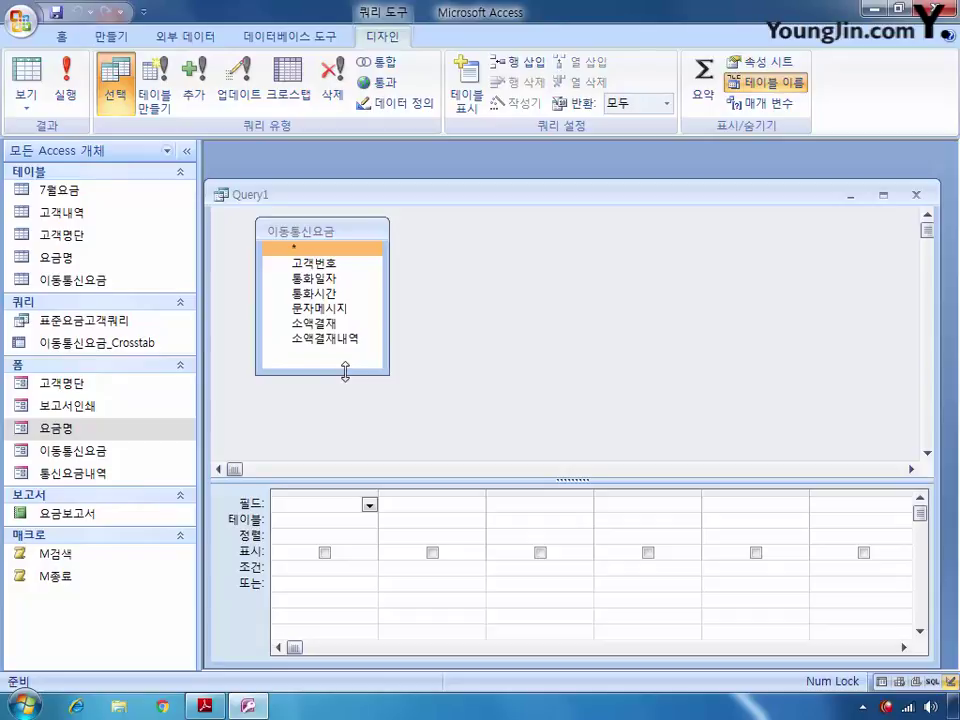
Add 고객번호, 통화일자, 통화시간, 문자메시지, 소액결재 and 소액결재내역 from 이동통신요금 to the query
double_click(327, 265)
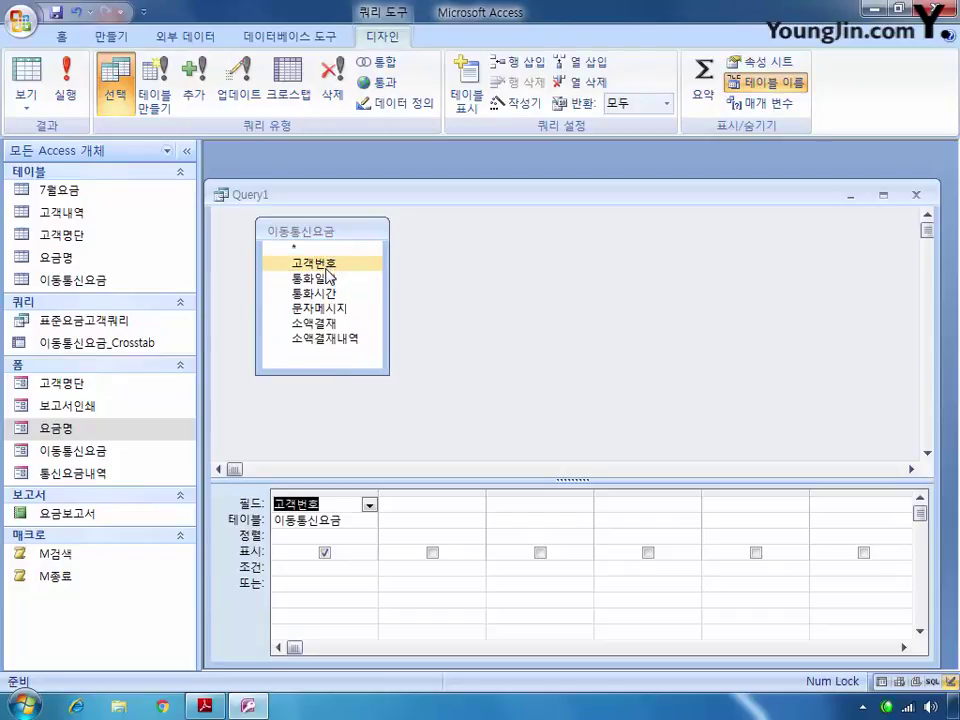
click(330, 277)
double_click(333, 280)
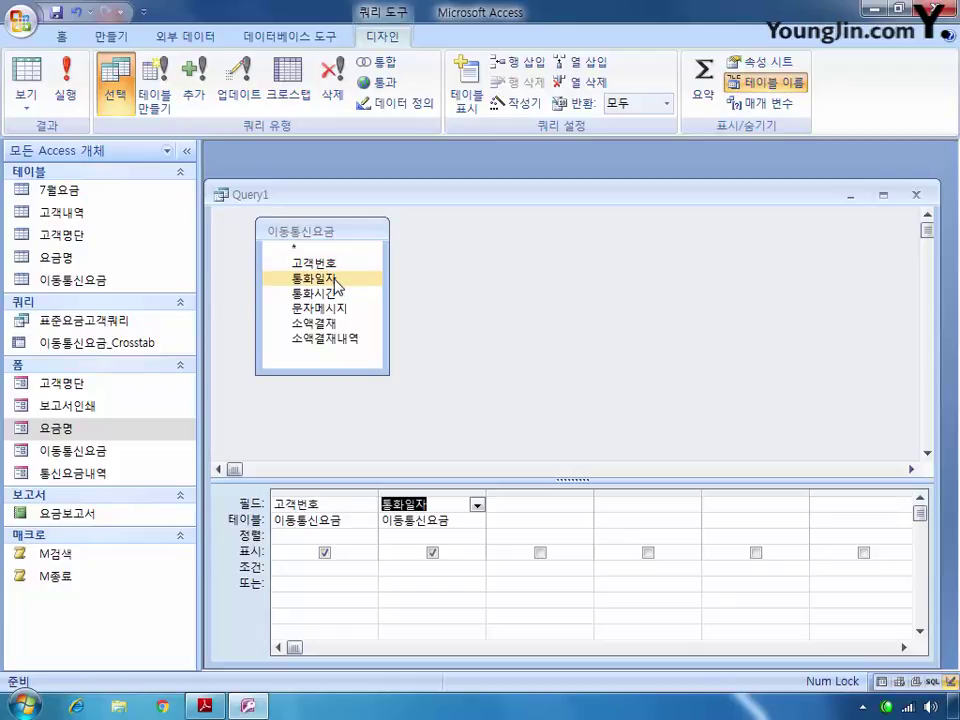
double_click(338, 293)
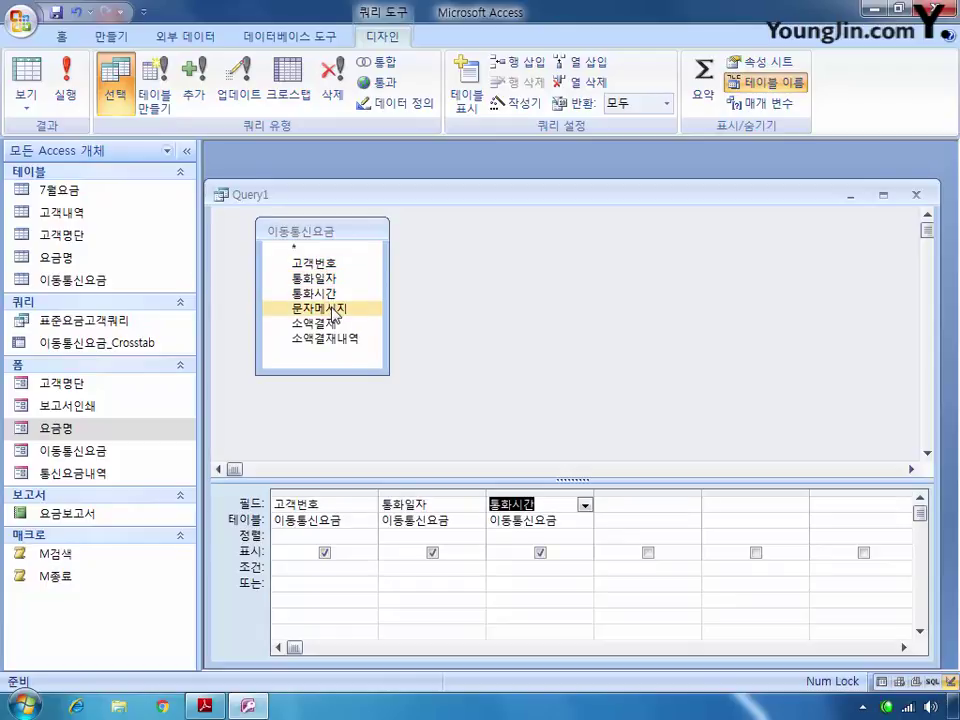
double_click(332, 310)
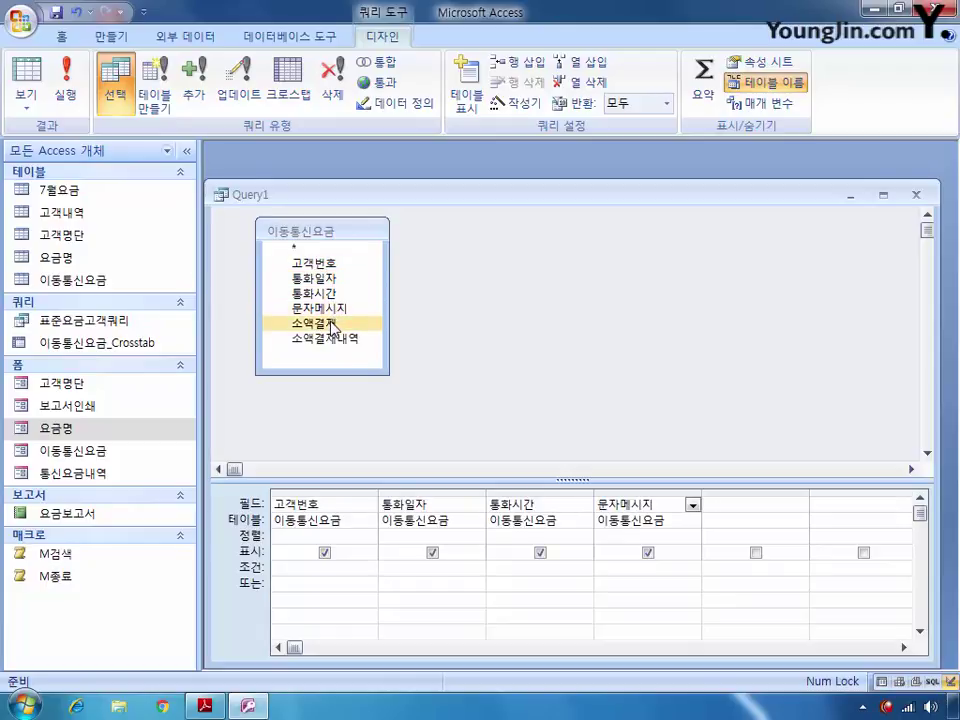
double_click(329, 322)
double_click(340, 339)
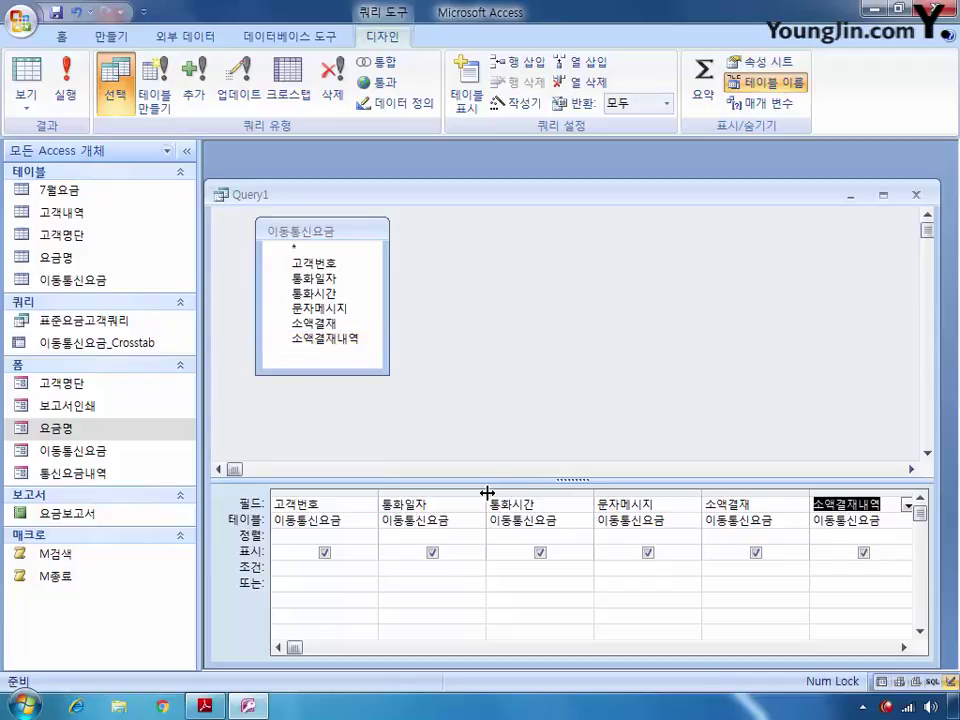
Widen the 통화일자 column and give it the parameter criterion [2007-08-01~31일 사이의 날짜를 입력하시오]
drag(487, 493, 688, 493)
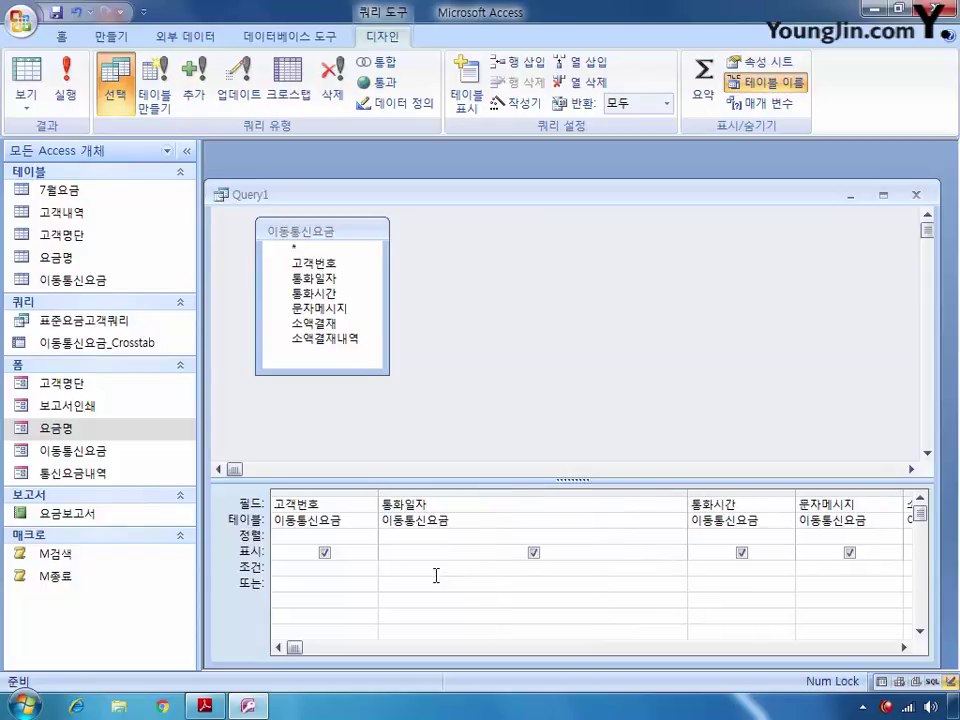
click(424, 576)
text(2007-09)
text(01~01)
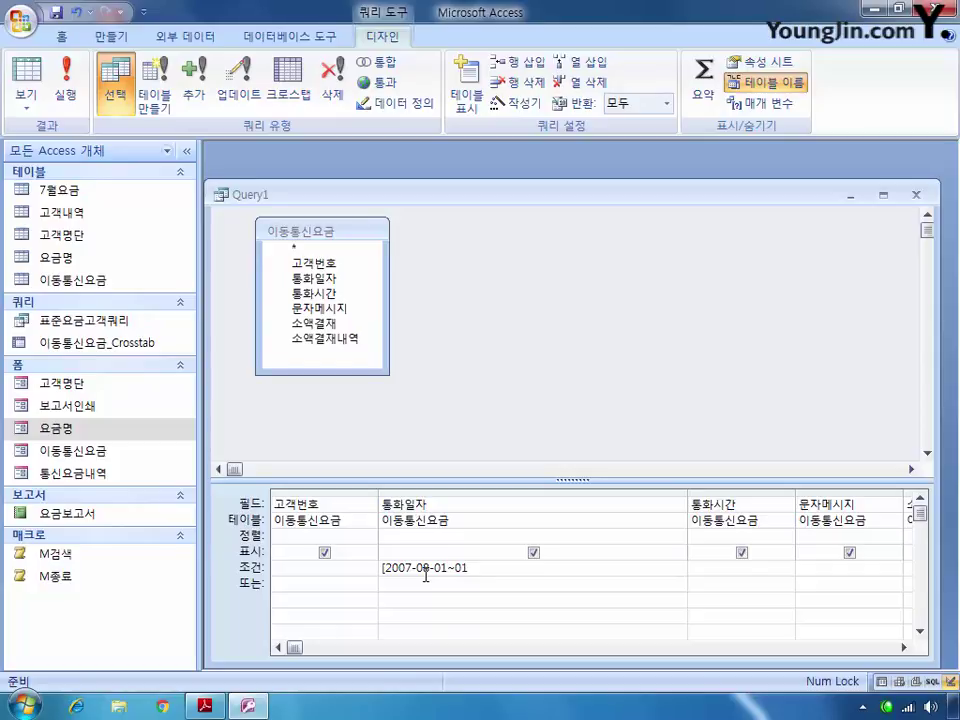
text(-)
key(BackSpace)
key(BackSpace)
key(BackSpace)
key(BackSpace)
text(~31)
text(d)
text(일 사이의)
text( 날짜를 입)
text(력하시오)
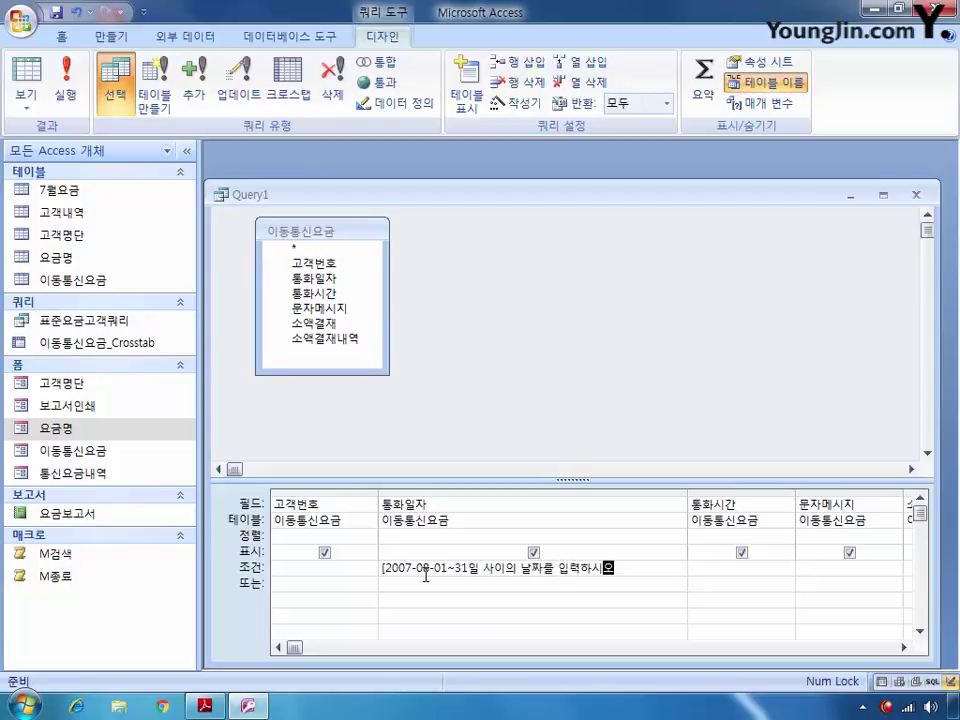
text(])
Close the parameter query and save it as 통화일자질의
click(916, 195)
click(396, 403)
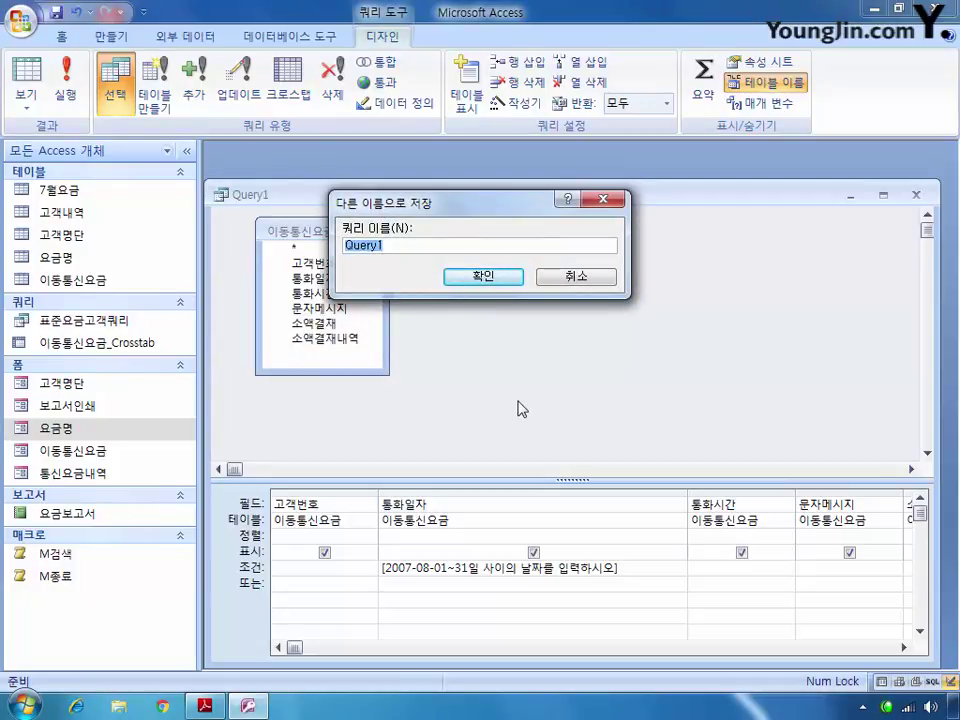
text(통화일자조회)
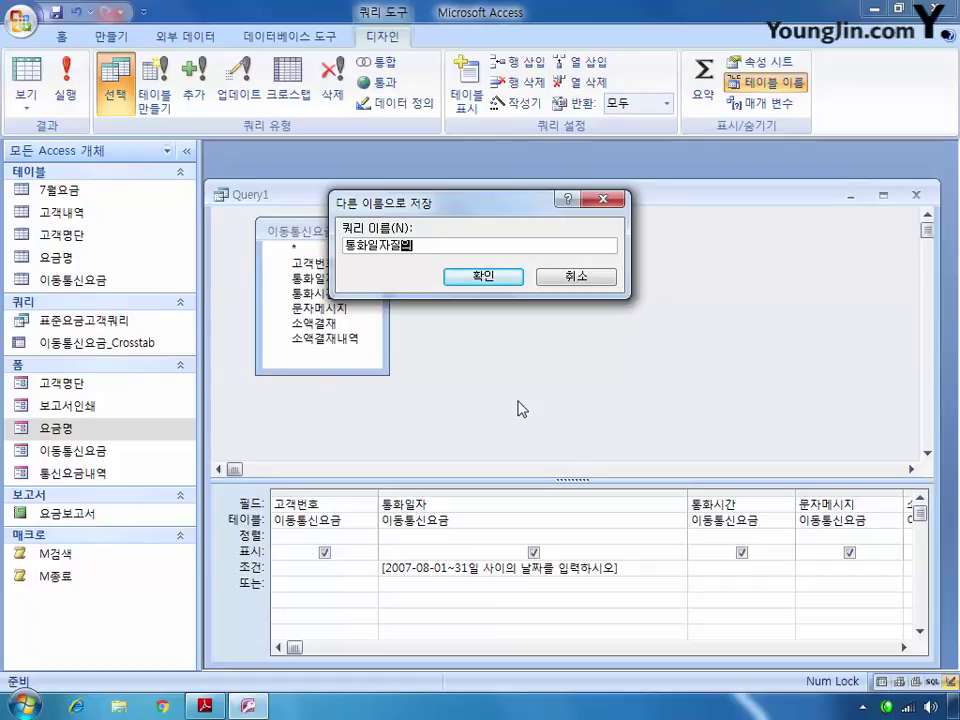
key(Return)
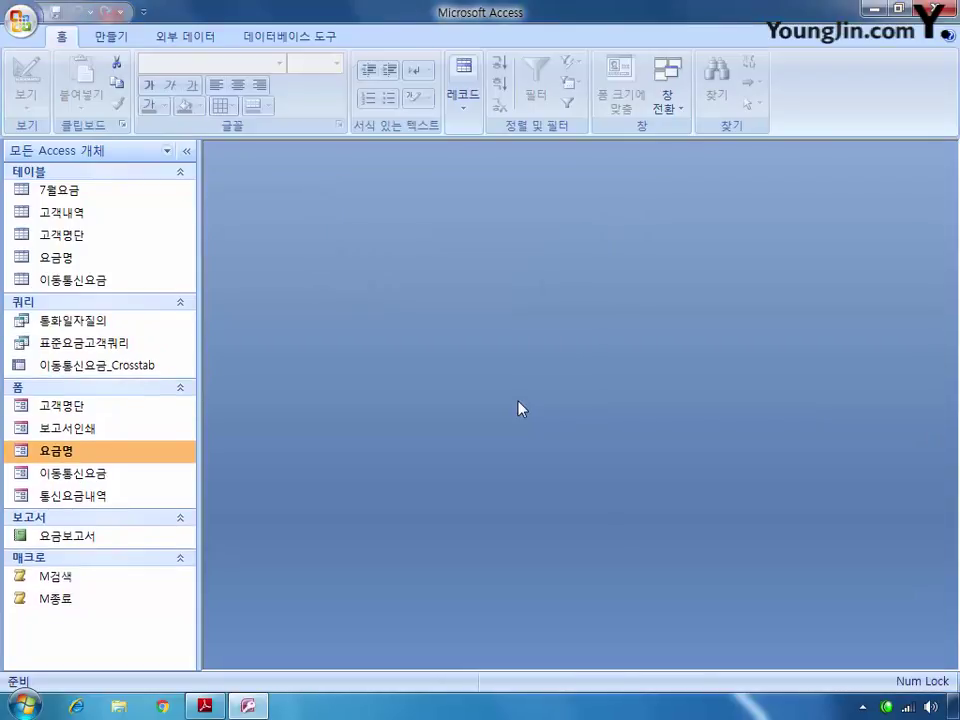